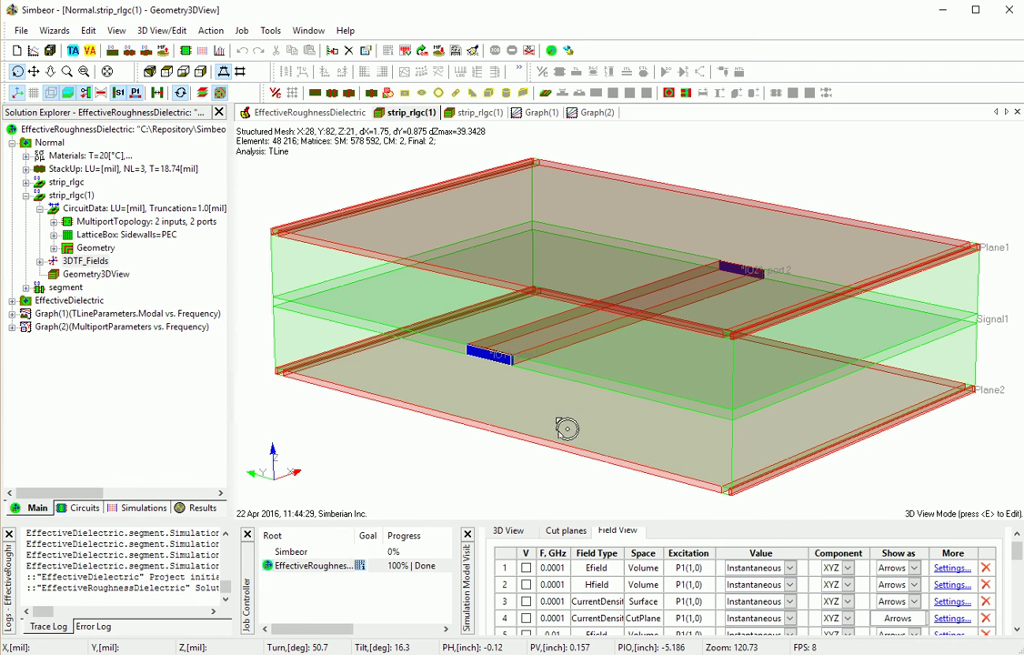
Step: List Copper, Meg6 and Air under Materials, select Copper, and show the five StackUp layers
drag(567, 425, 549, 421)
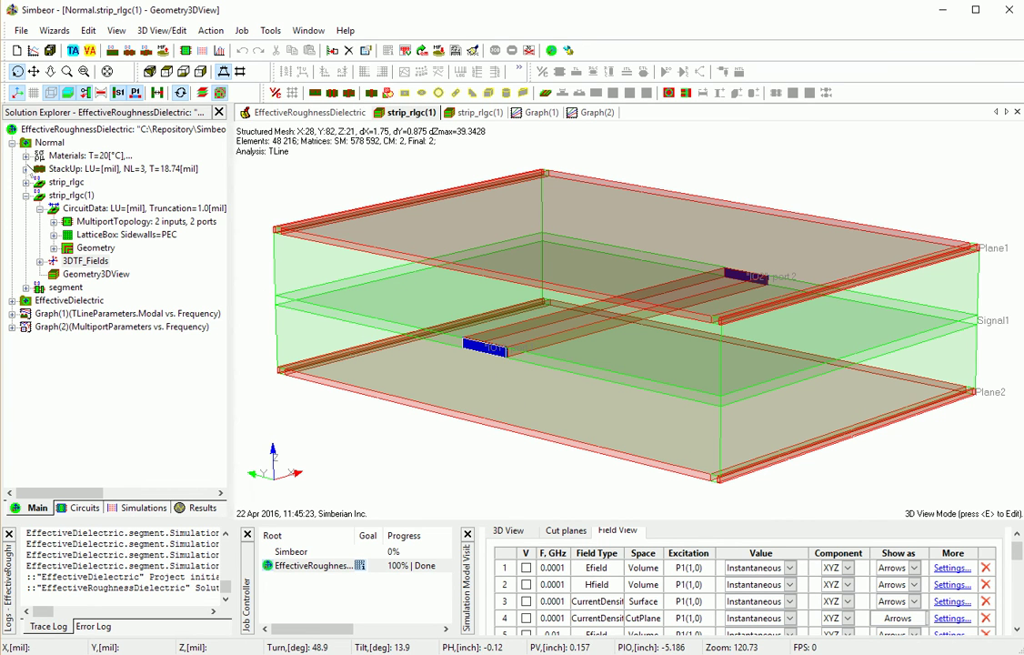
click(27, 155)
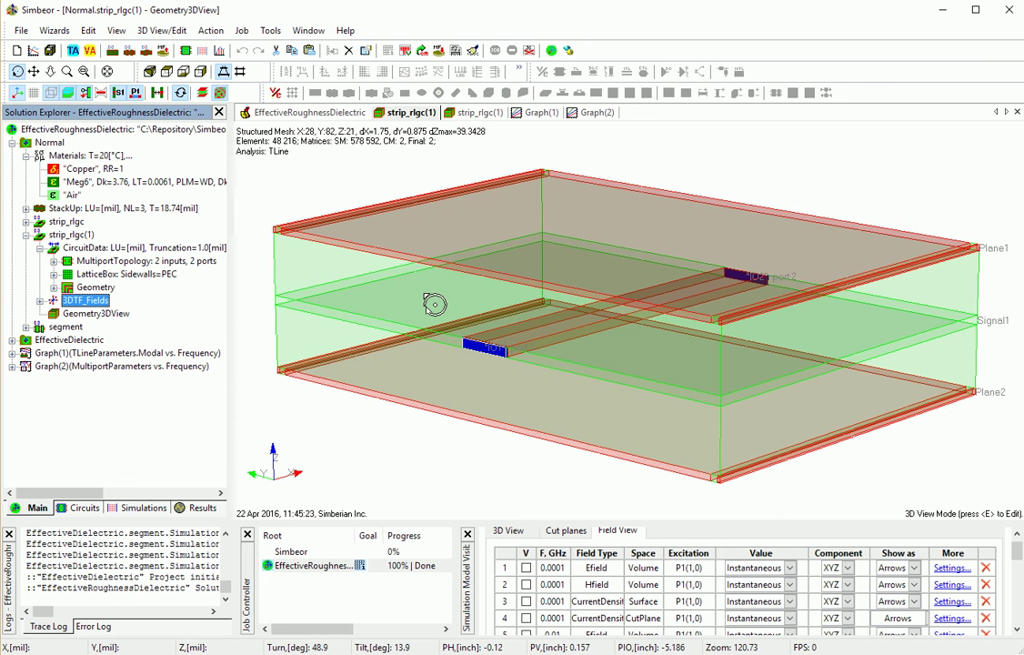
drag(434, 306, 551, 285)
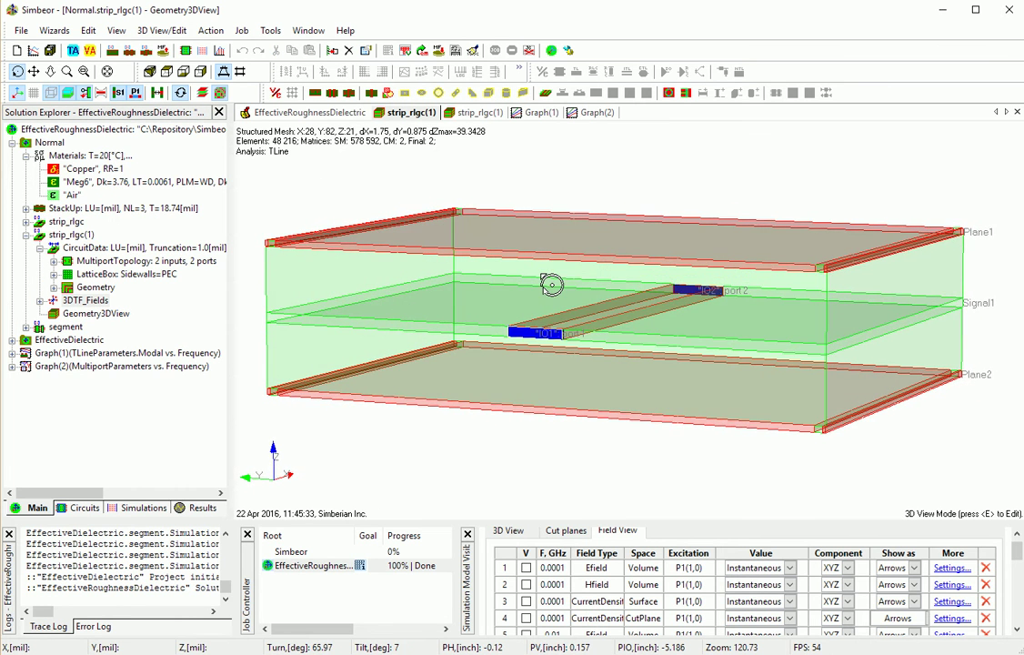
click(79, 170)
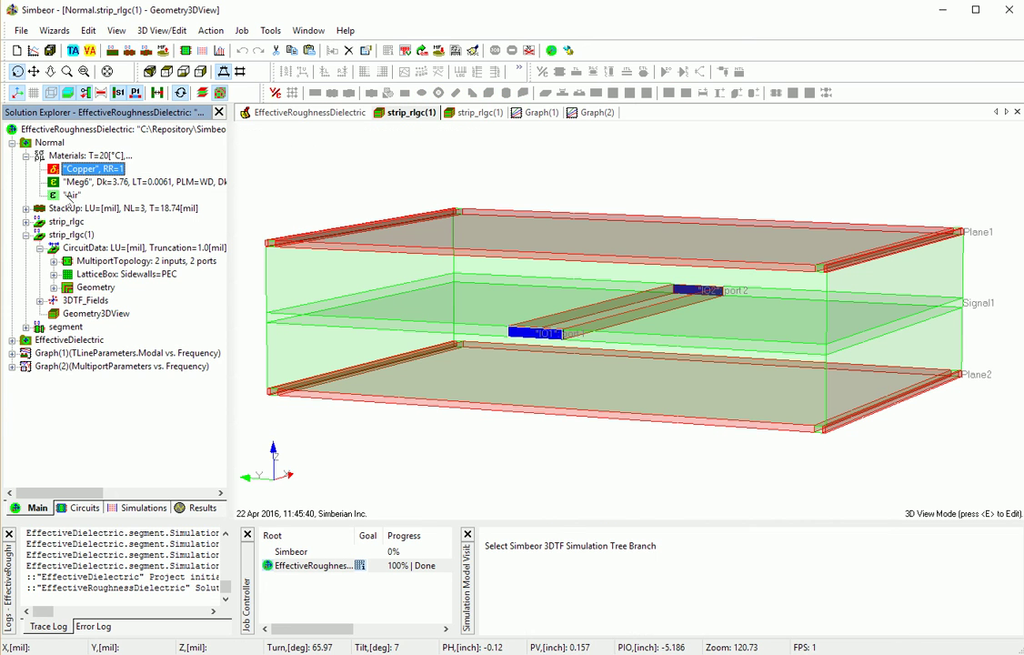
click(26, 209)
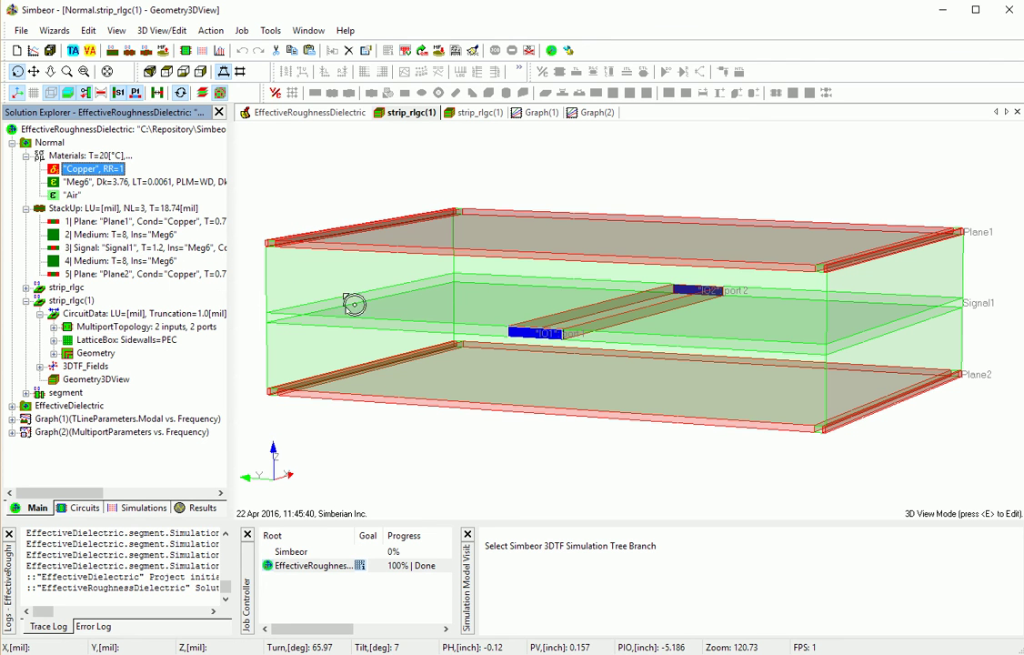
drag(585, 355, 464, 355)
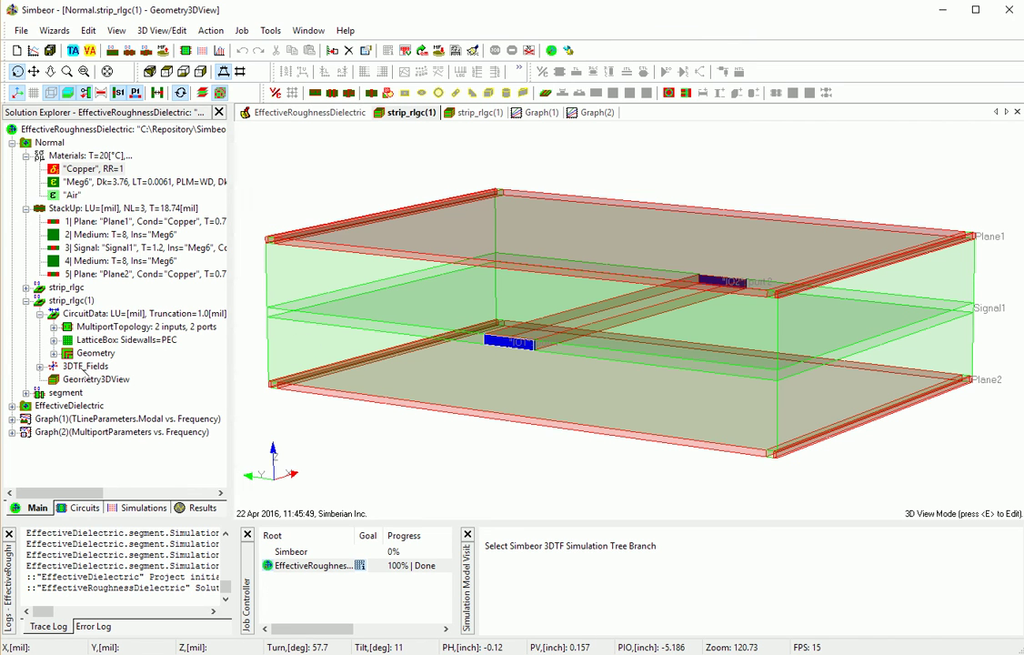
Step: Show the 3DTF_Fields field-plot table and collapse the StackUp and Materials lists
click(80, 366)
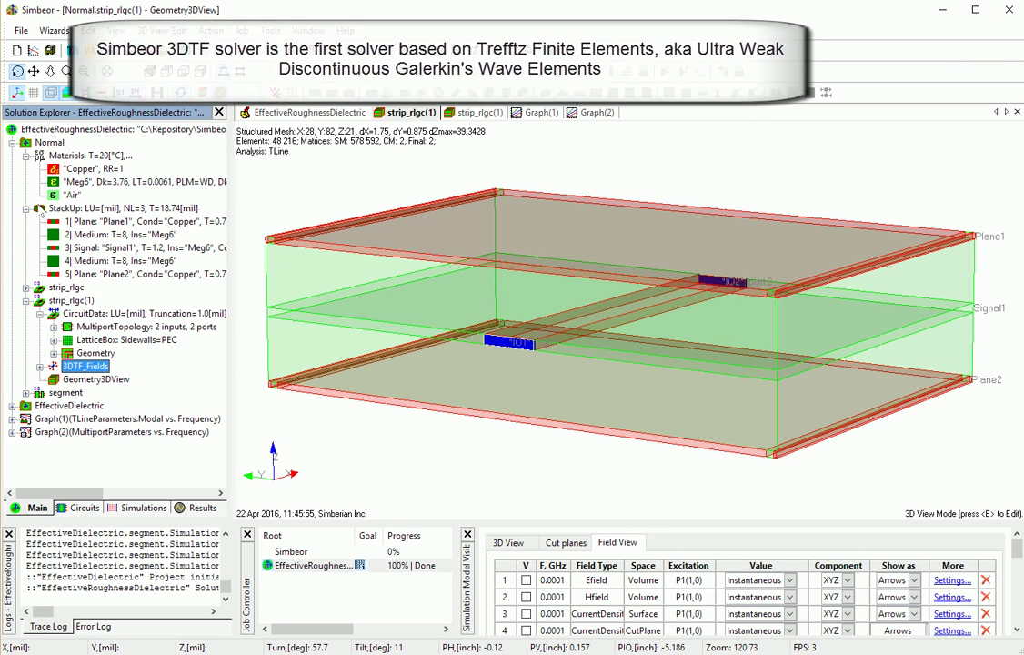
click(25, 208)
click(26, 155)
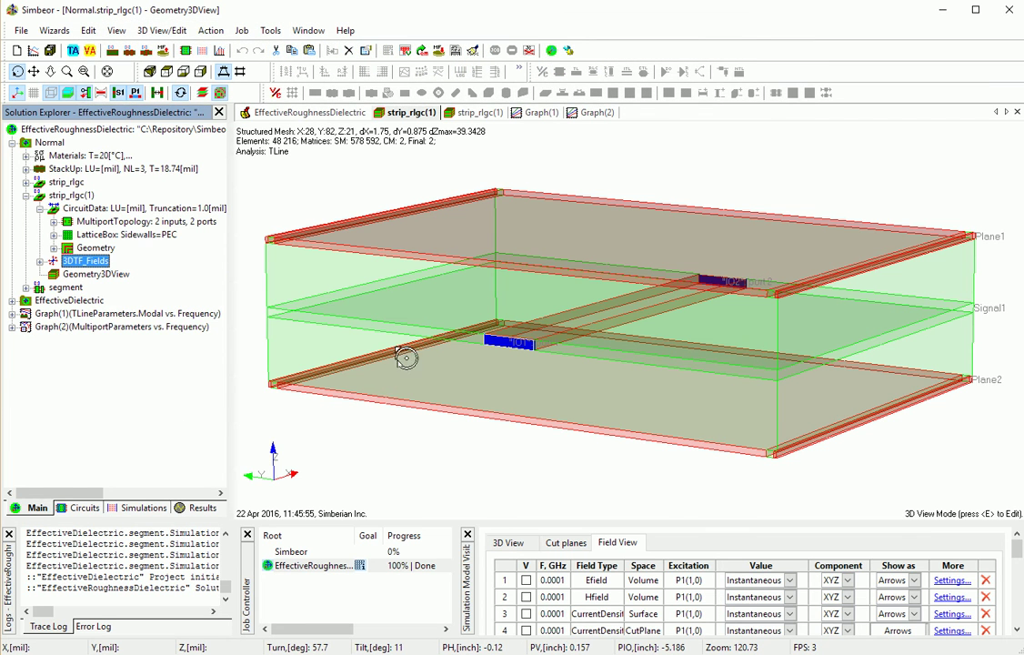
drag(382, 329, 386, 335)
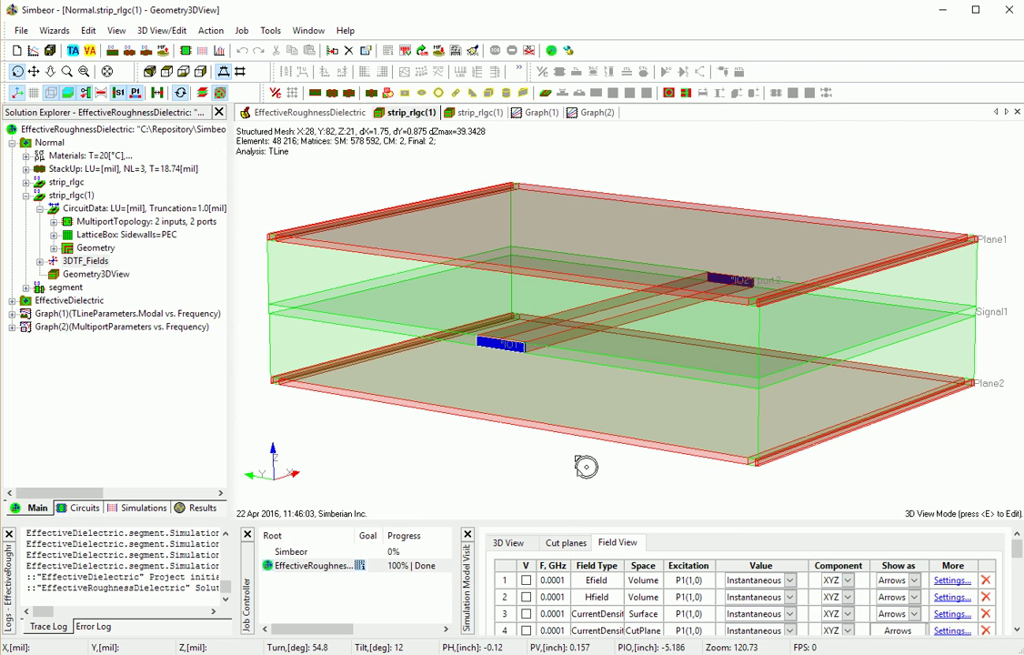
drag(585, 457, 575, 461)
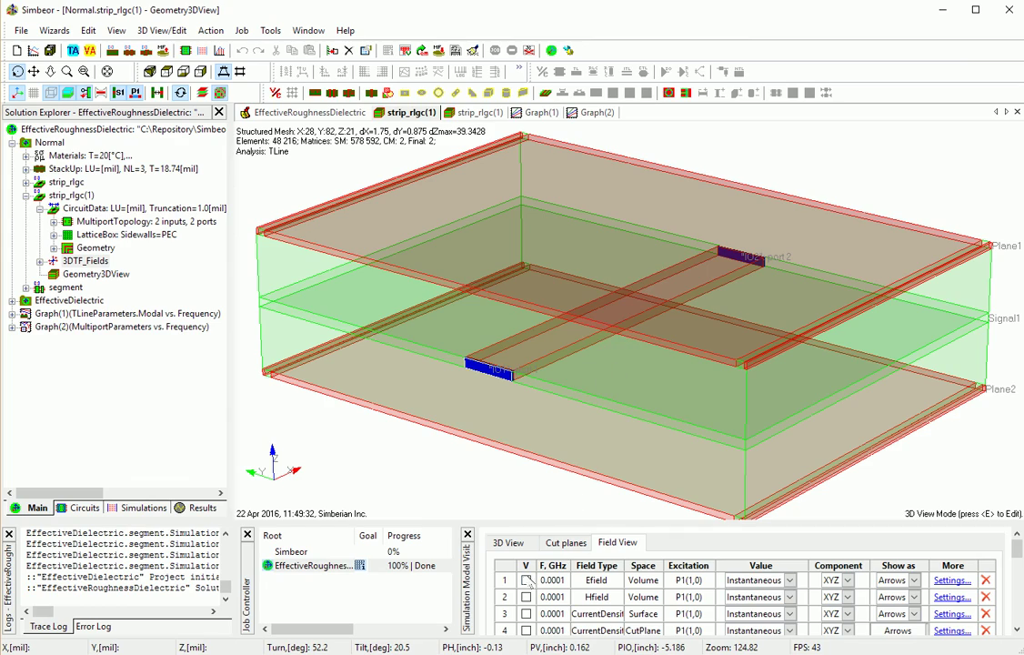
Step: Turn on the 0.0001 GHz Efield volume arrows and inspect them along the strip
click(525, 580)
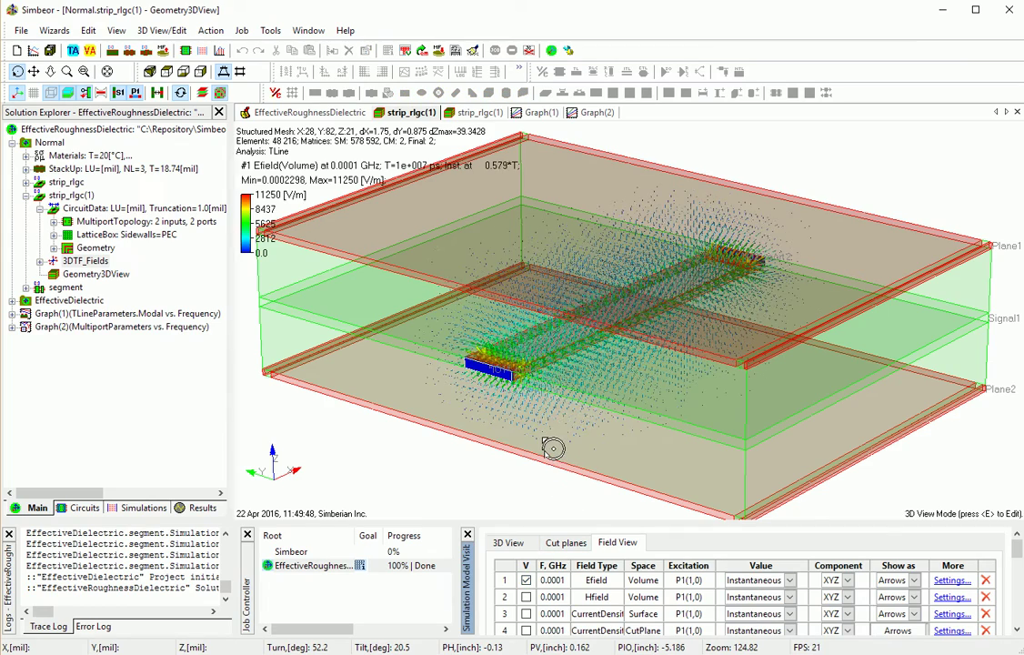
scroll(552, 447, up, 3)
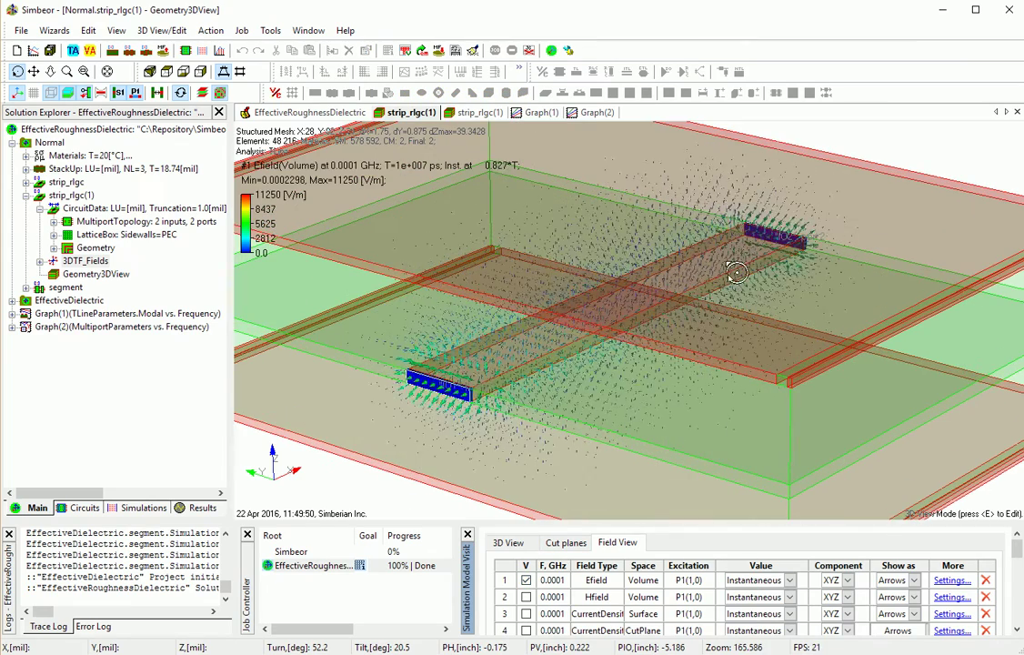
drag(730, 342, 575, 363)
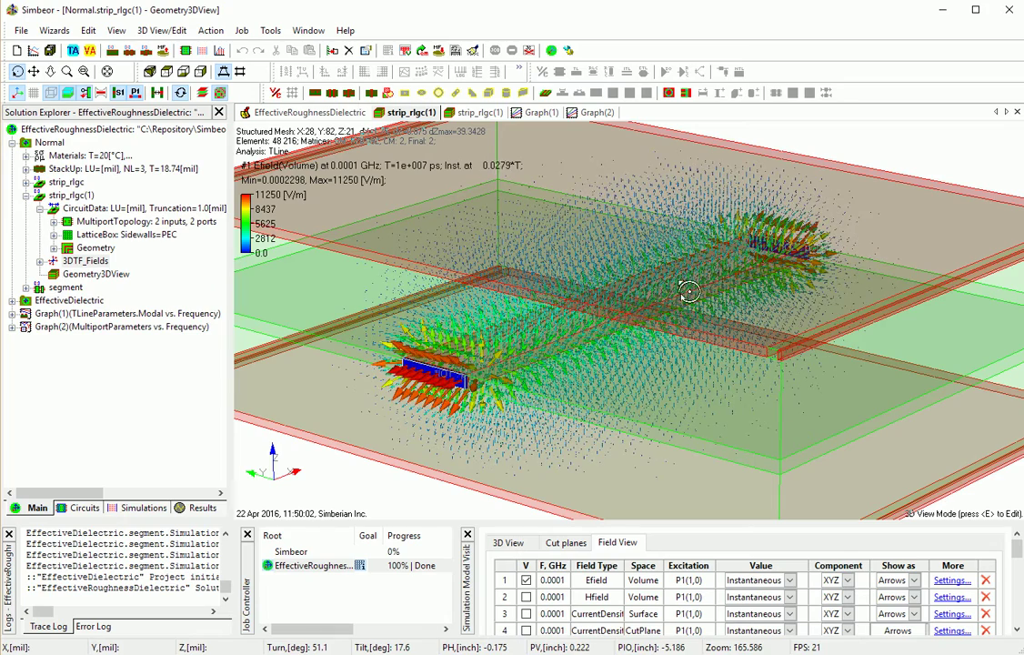
drag(747, 332, 761, 248)
scroll(545, 360, down, 2)
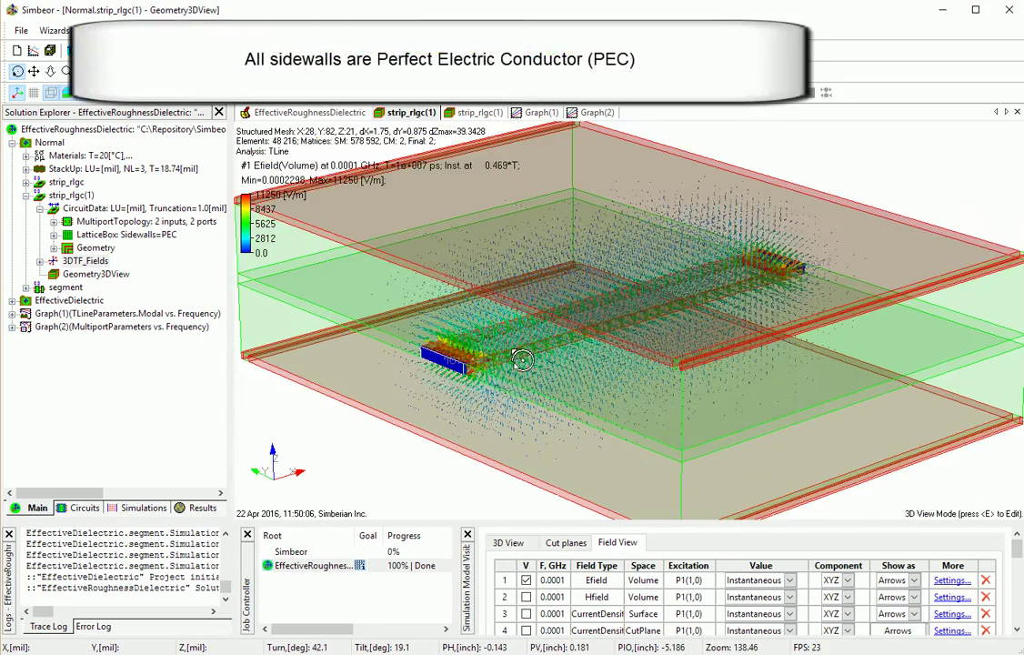
drag(526, 356, 564, 330)
scroll(565, 330, up, 3)
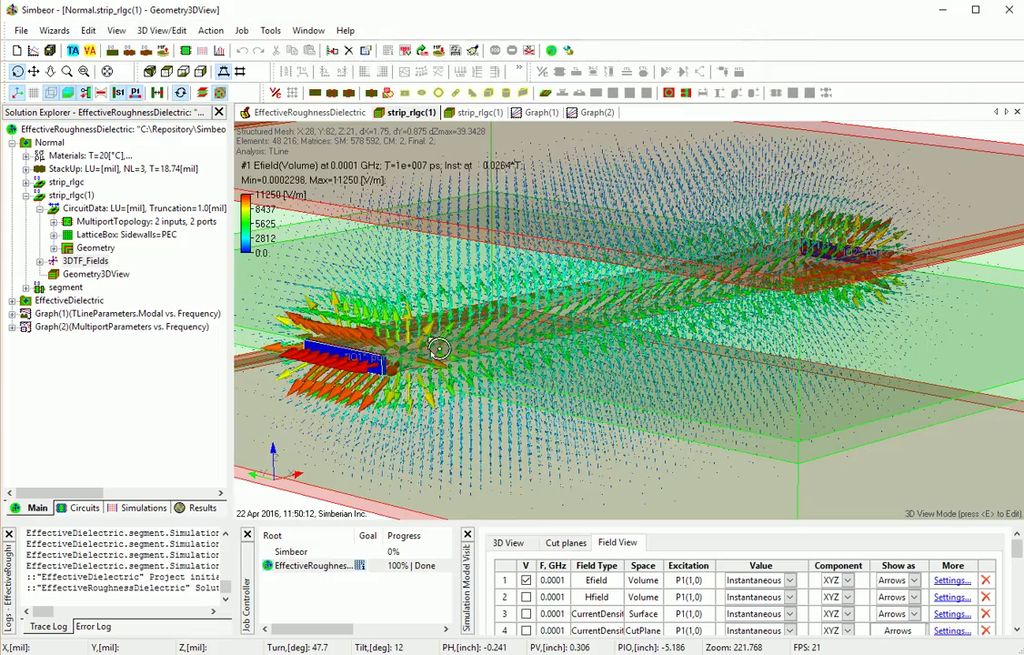
drag(473, 341, 619, 348)
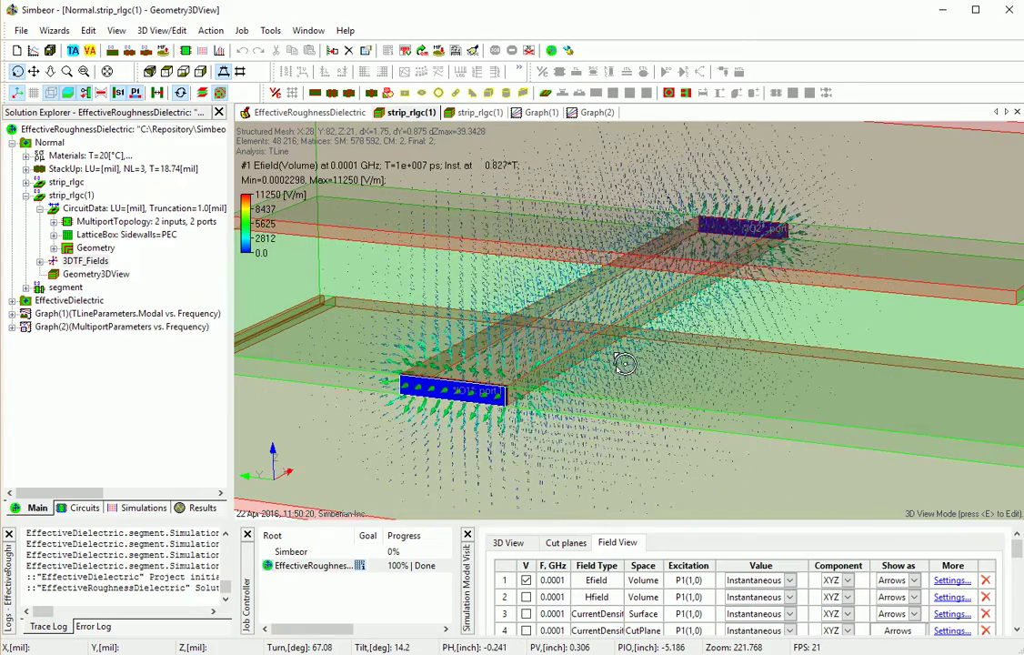
drag(628, 366, 586, 356)
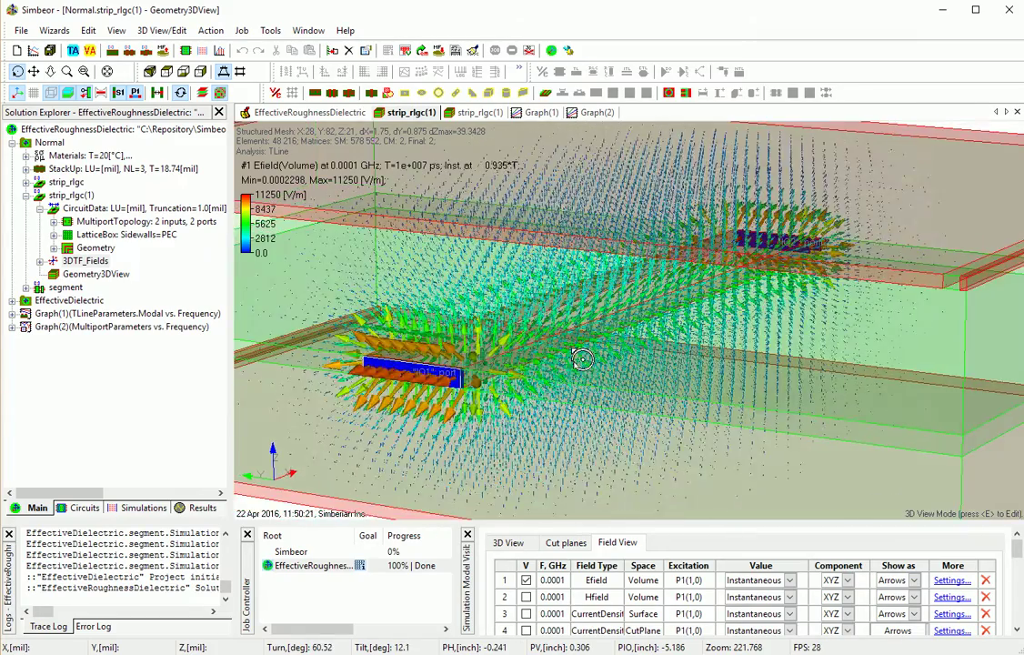
Step: Turn on the 0.0001 GHz Hfield arrows (peak 25.68 A/m) alongside the E-field
click(526, 597)
scroll(570, 424, down, 5)
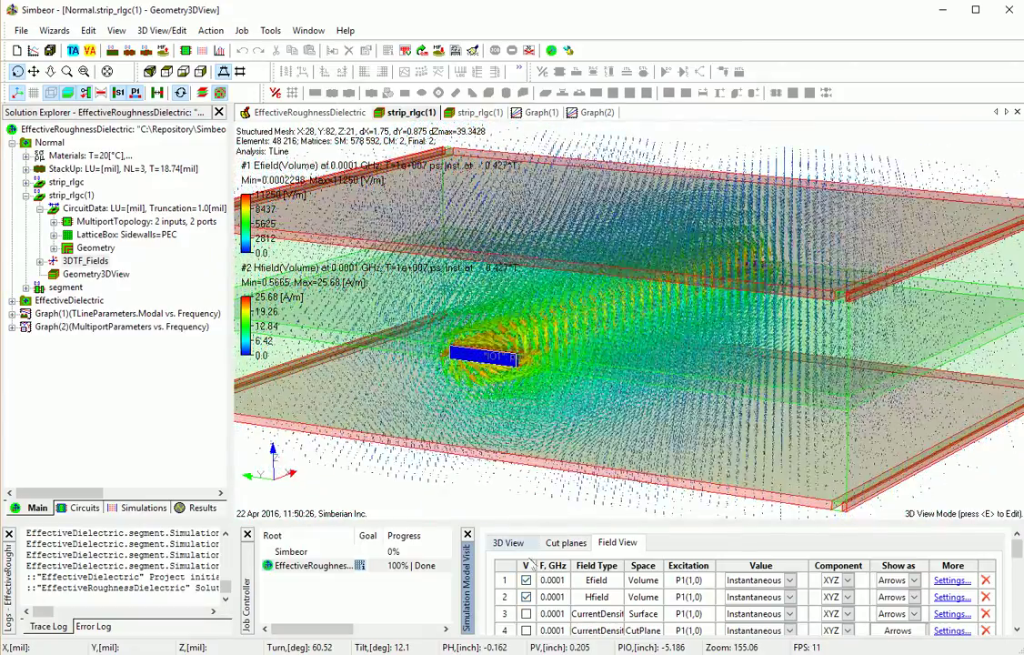
click(525, 597)
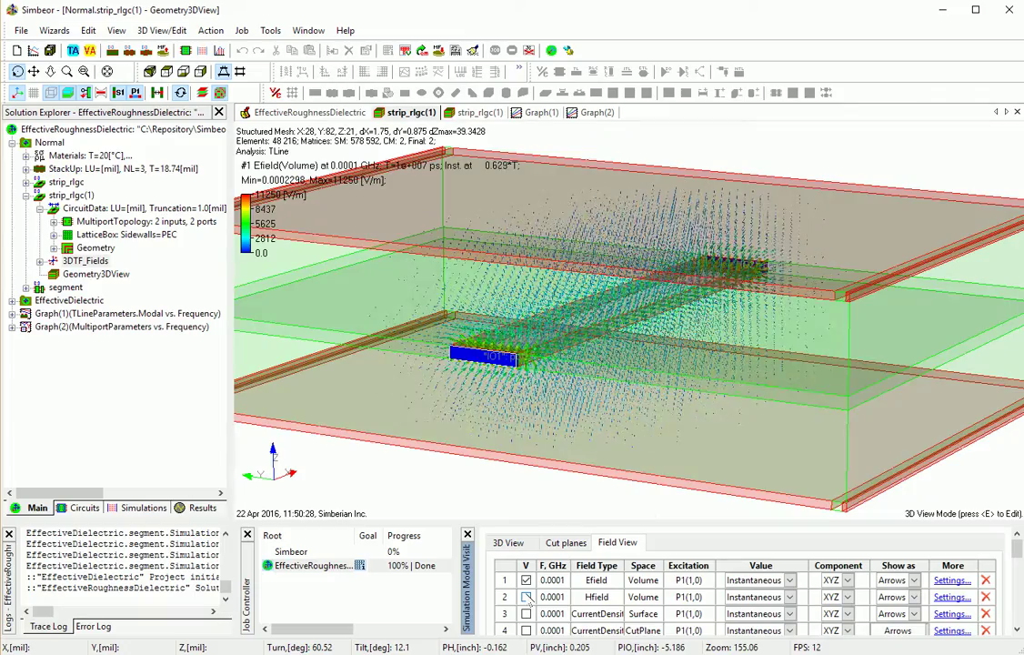
click(525, 596)
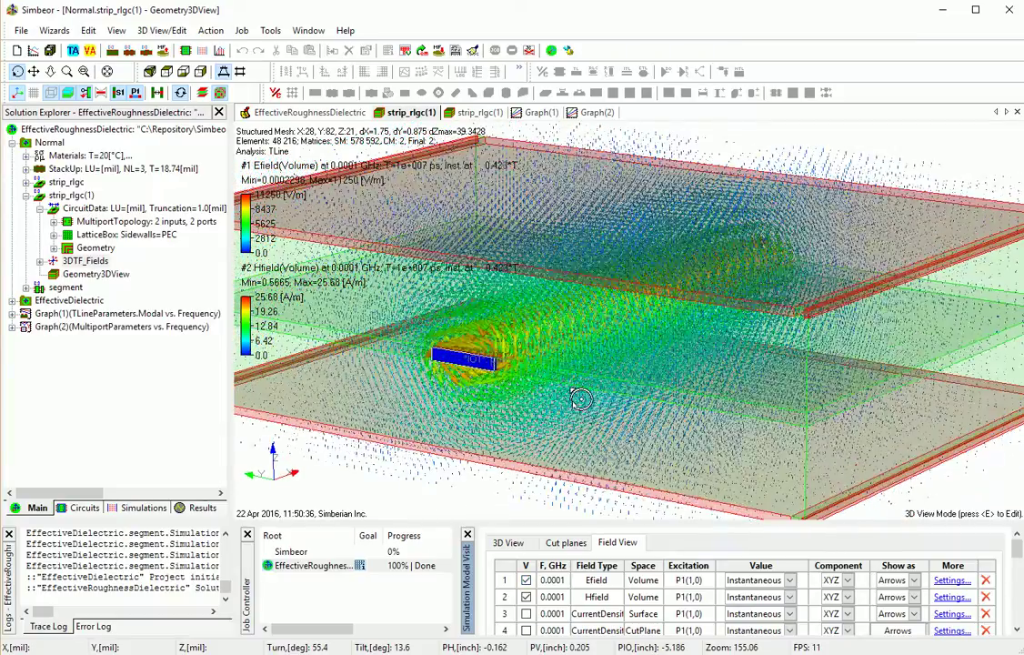
mouse_move(597, 402)
mouse_down()
mouse_move(591, 327)
mouse_move(609, 402)
mouse_up()
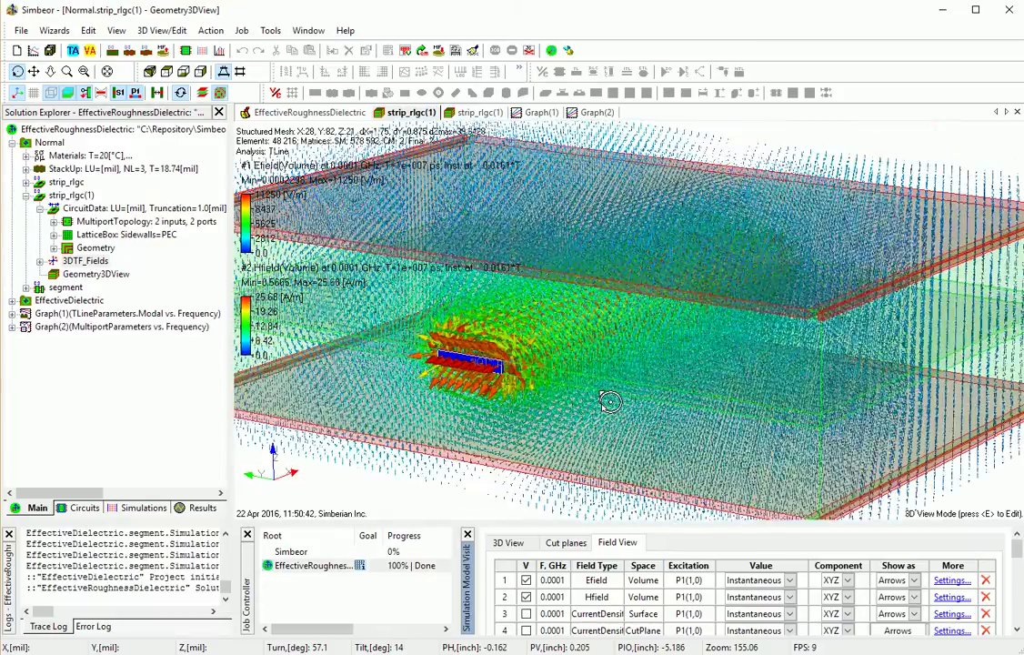
scroll(594, 392, up, 3)
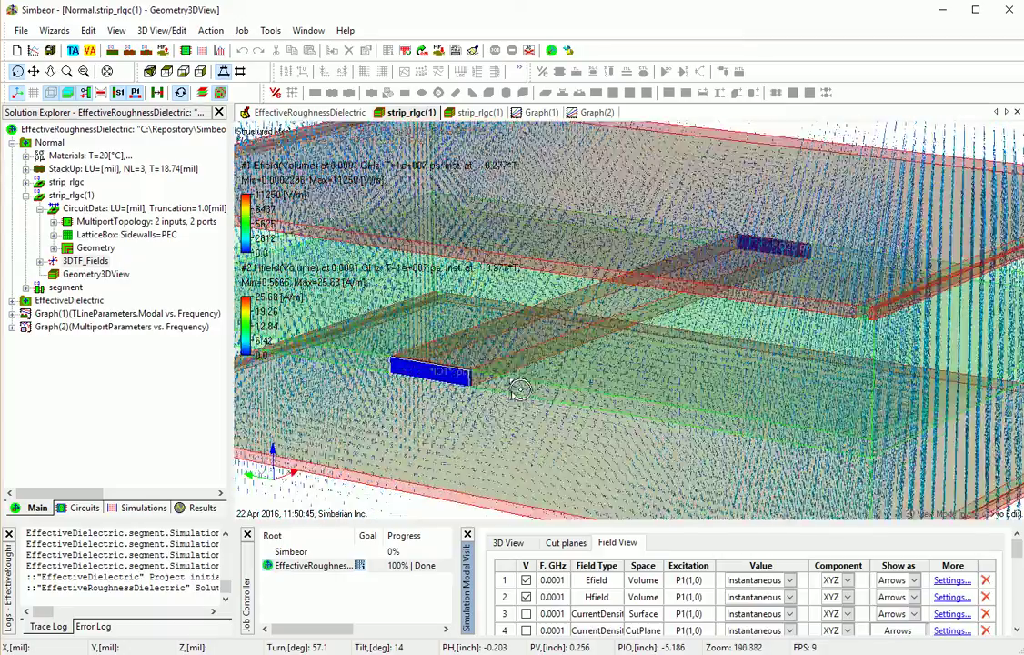
scroll(518, 389, down, 3)
Step: Move both X Axis cut-plane sliders inward to trim the field volume at each end
click(566, 542)
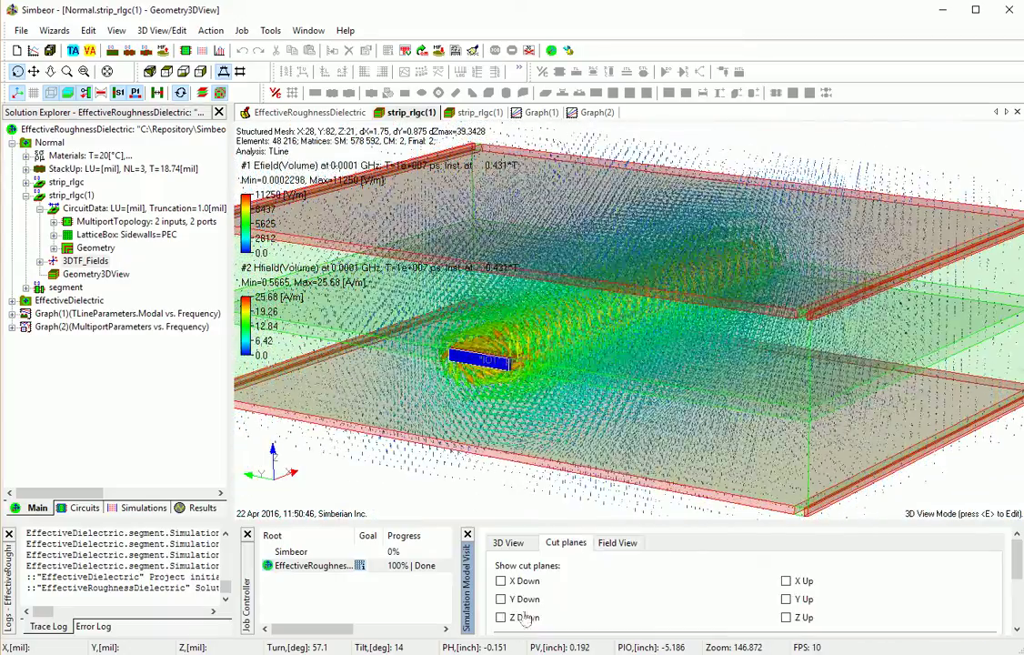
scroll(529, 616, down, 3)
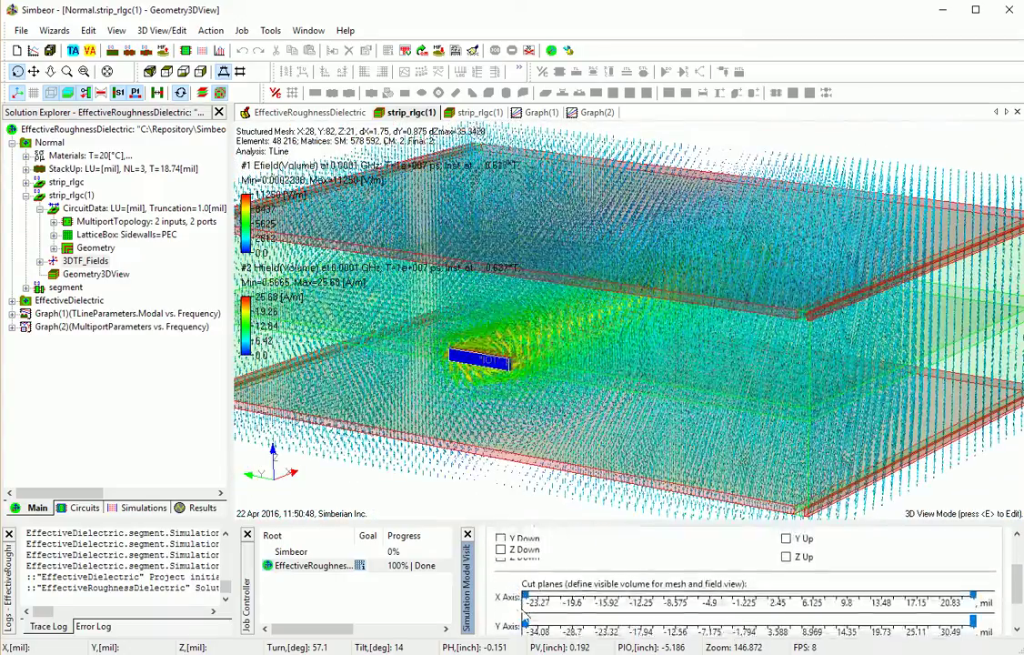
scroll(530, 590, down, 2)
drag(524, 543, 548, 543)
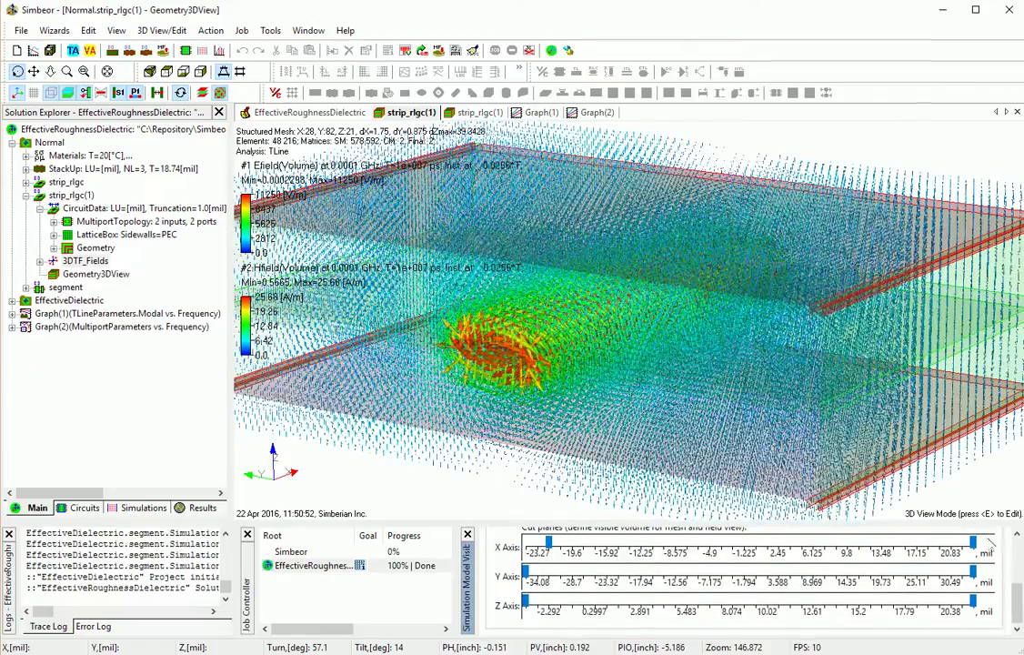
drag(972, 543, 946, 542)
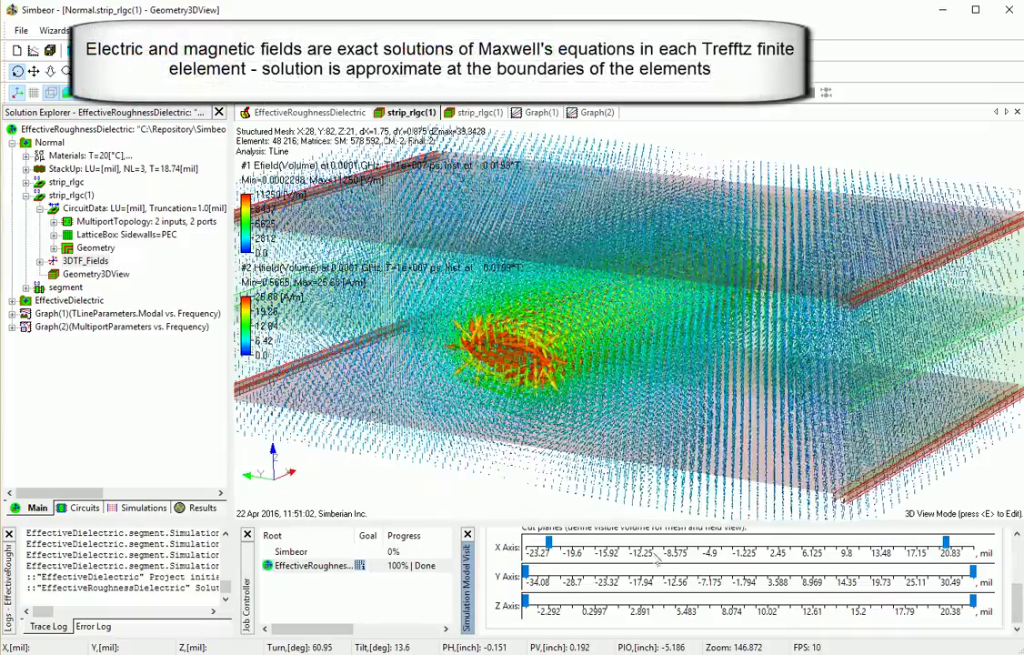
scroll(654, 555, up, 3)
Step: Back in Field View, switch off the Efield arrows so only Hfield remains
click(617, 603)
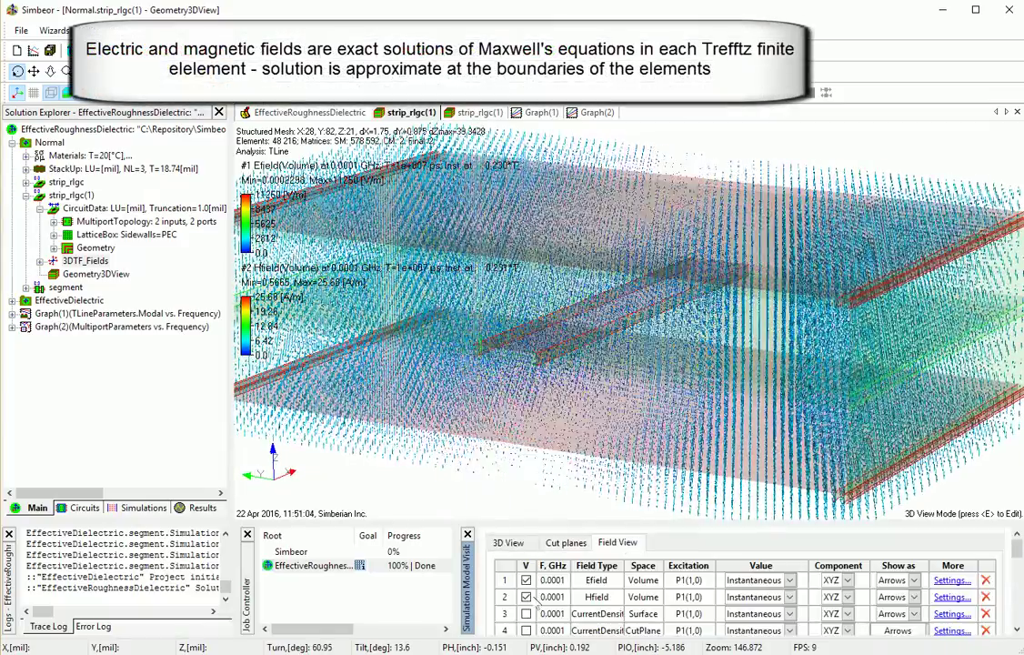
scroll(466, 514, up, 5)
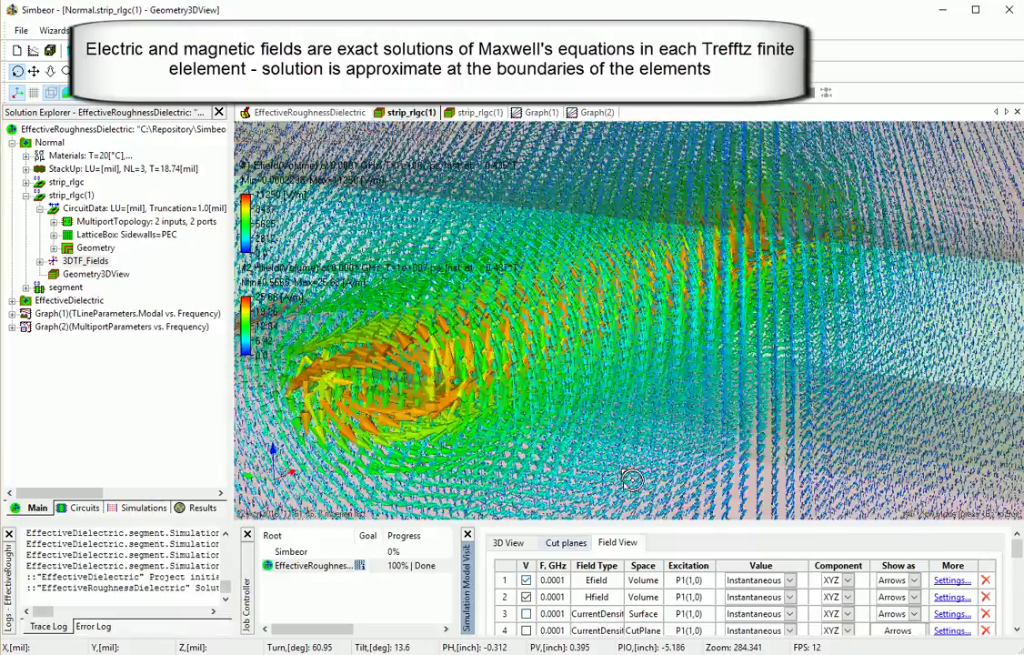
click(526, 581)
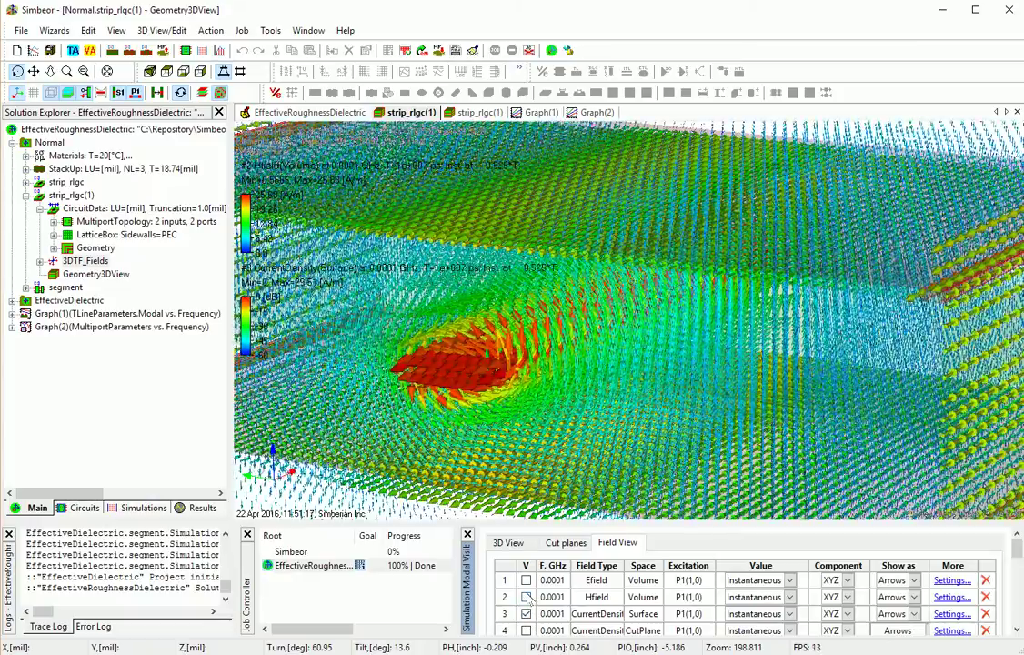
Step: Show the surface current density on the strip and view it at a flatter angle
click(525, 613)
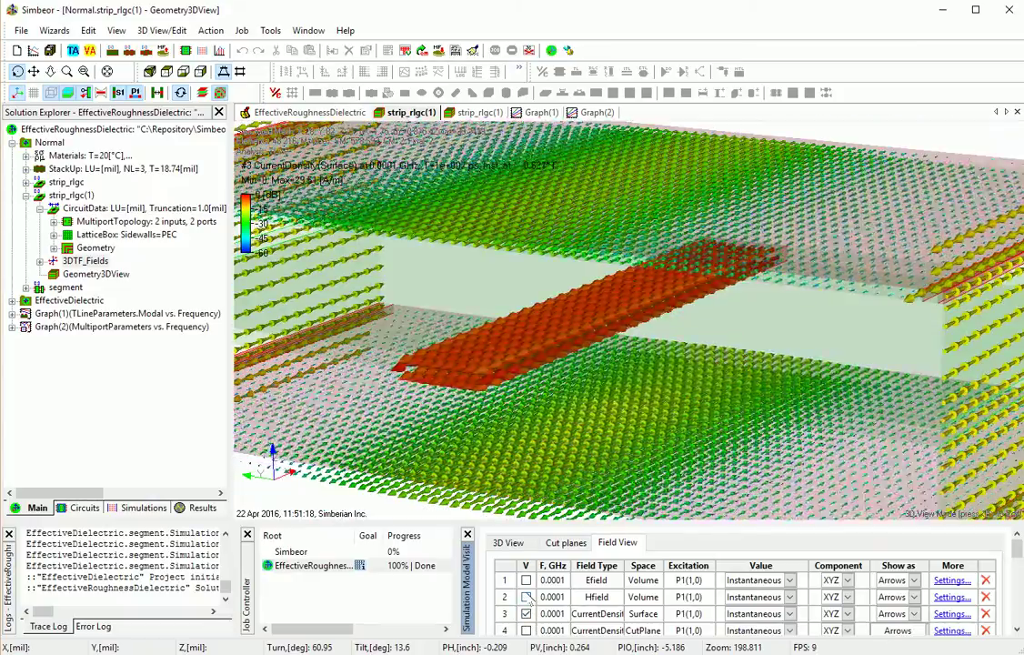
scroll(578, 426, down, 2)
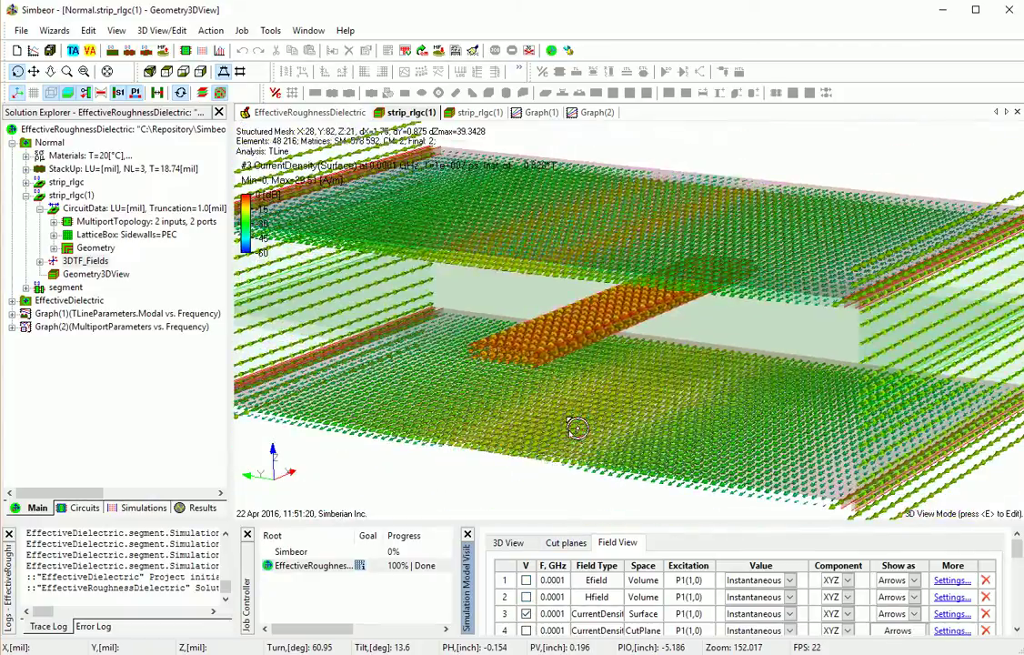
scroll(577, 427, down, 2)
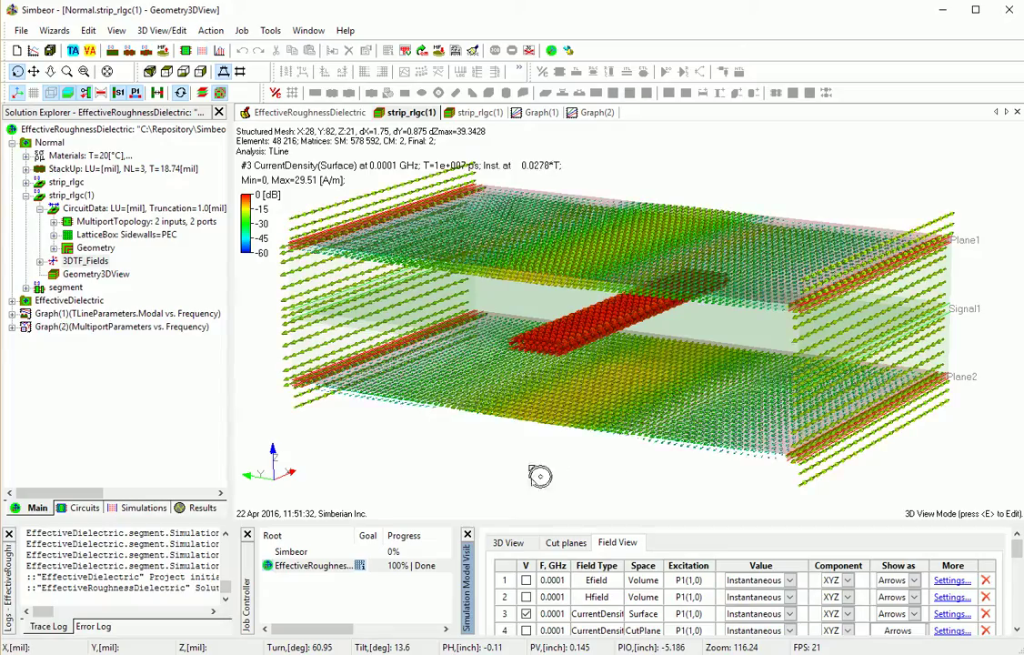
scroll(582, 482, up, 2)
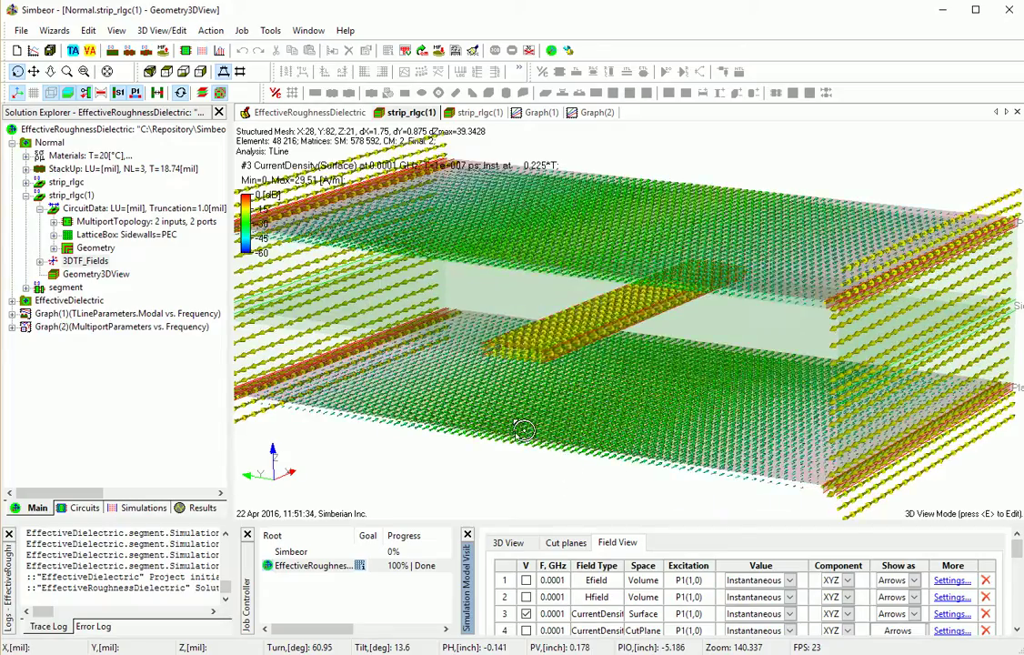
drag(583, 480, 531, 296)
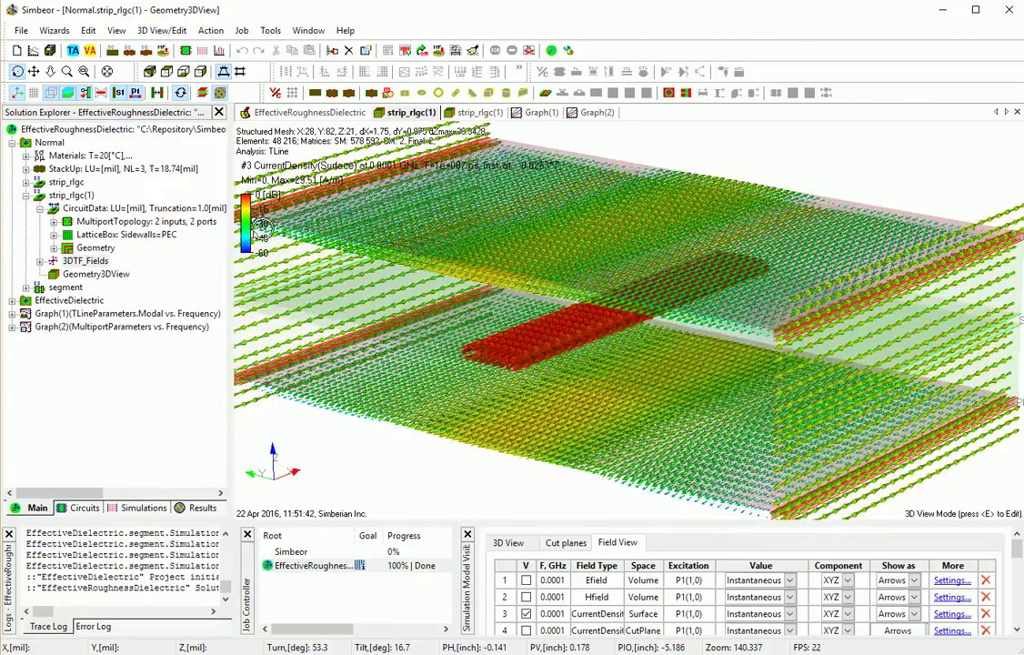
scroll(488, 411, down, 2)
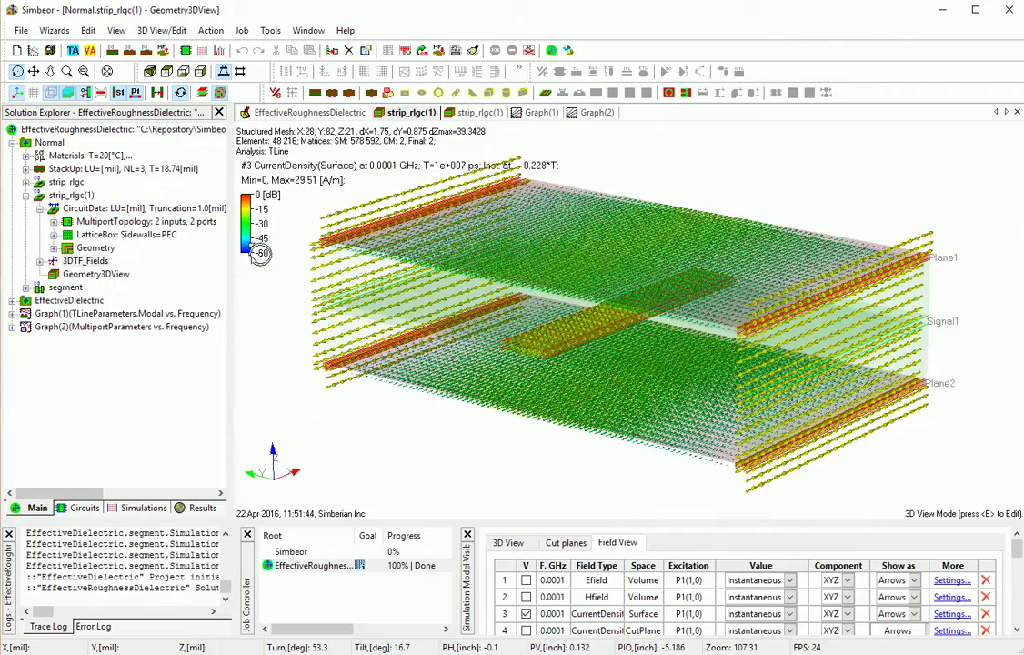
scroll(517, 400, up, 1)
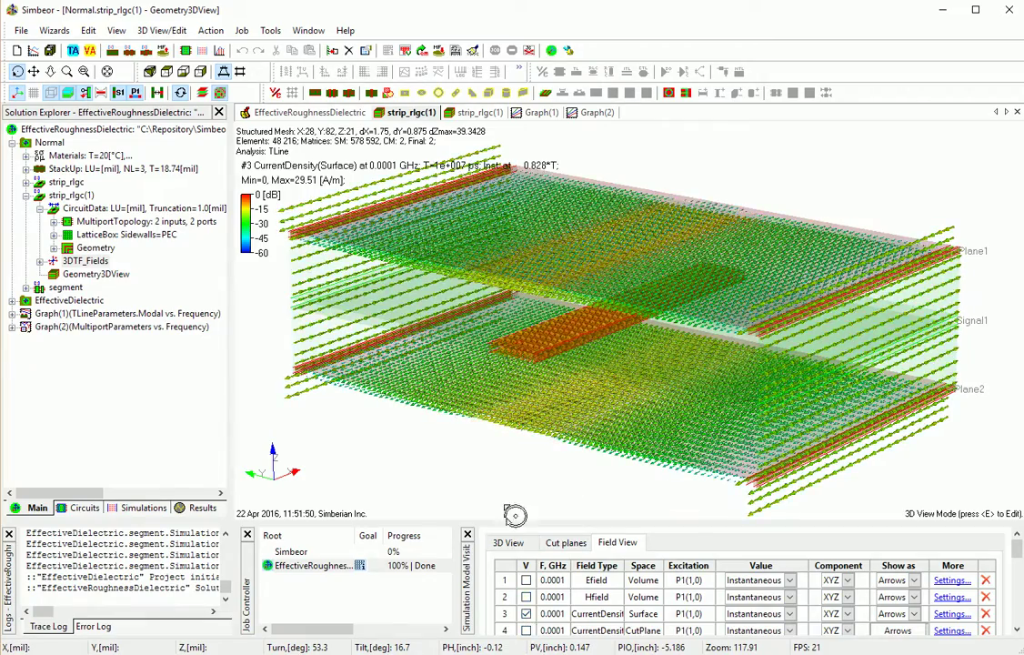
Step: Switch from surface to the 0.0001 GHz cut-plane current density plot (row 4)
click(525, 629)
click(525, 613)
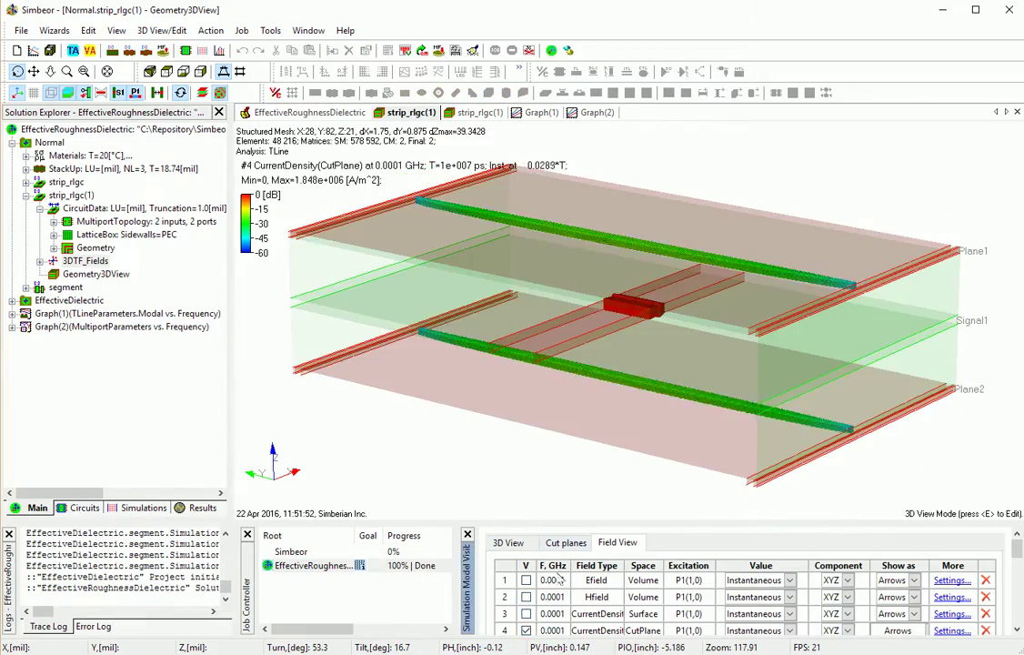
scroll(670, 505, down, 2)
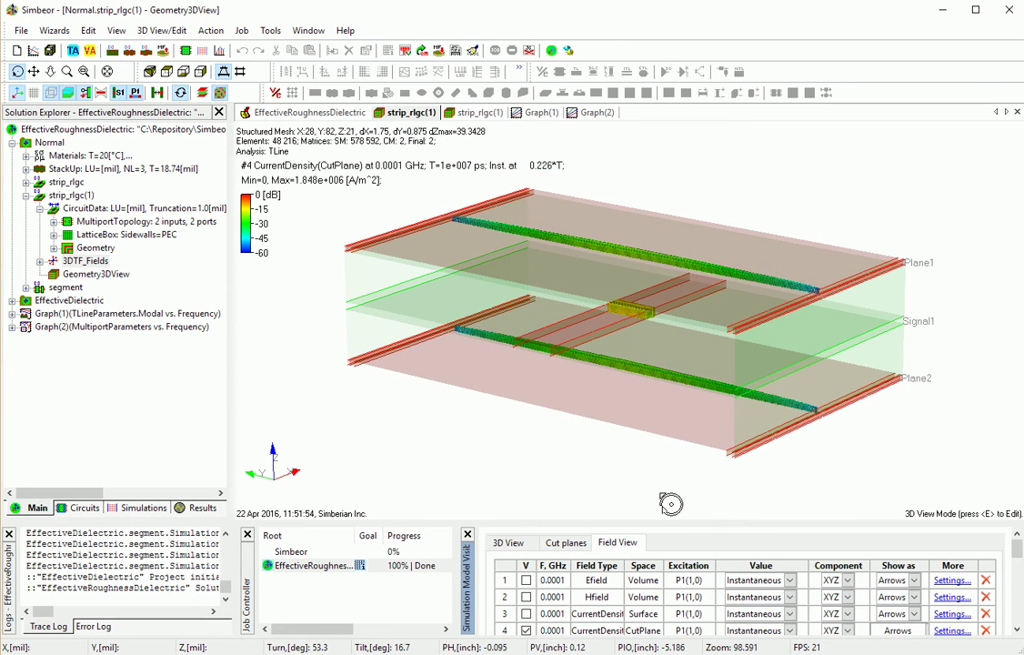
scroll(670, 504, up, 2)
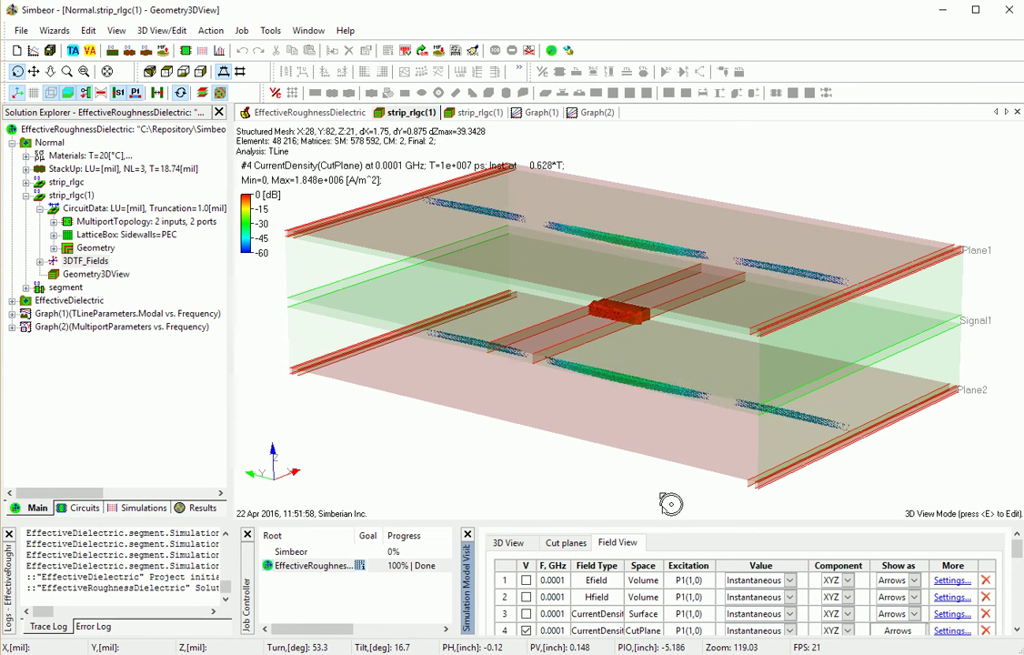
scroll(670, 504, up, 2)
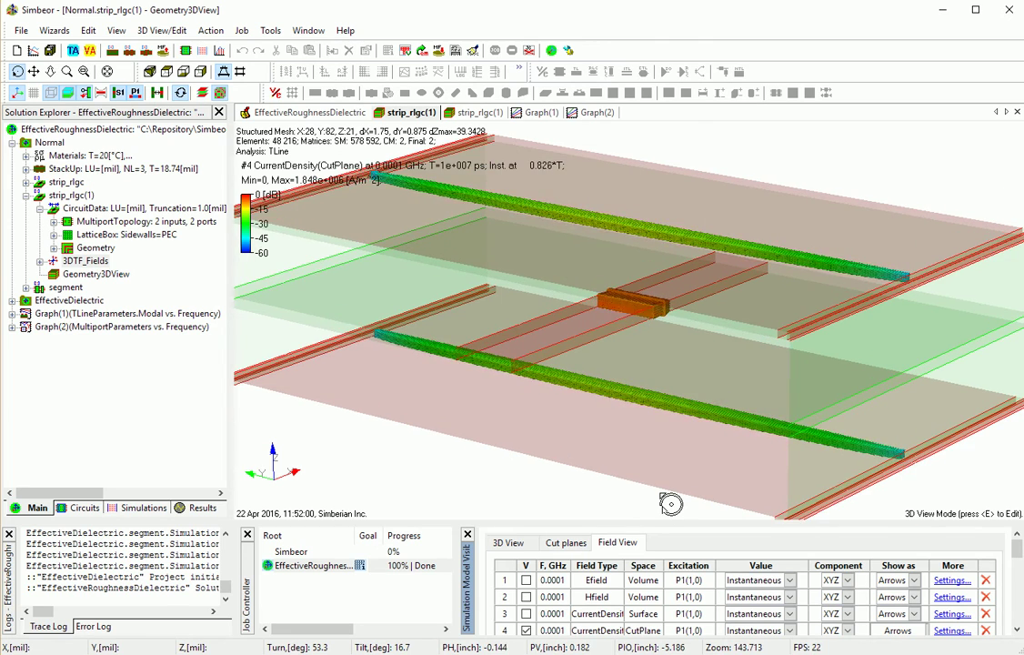
scroll(624, 329, up, 3)
Step: Inspect the cut-plane current density from top-down, isometric and lower viewing angles
drag(651, 400, 622, 387)
drag(621, 287, 558, 310)
key(z)
scroll(591, 316, down, 1)
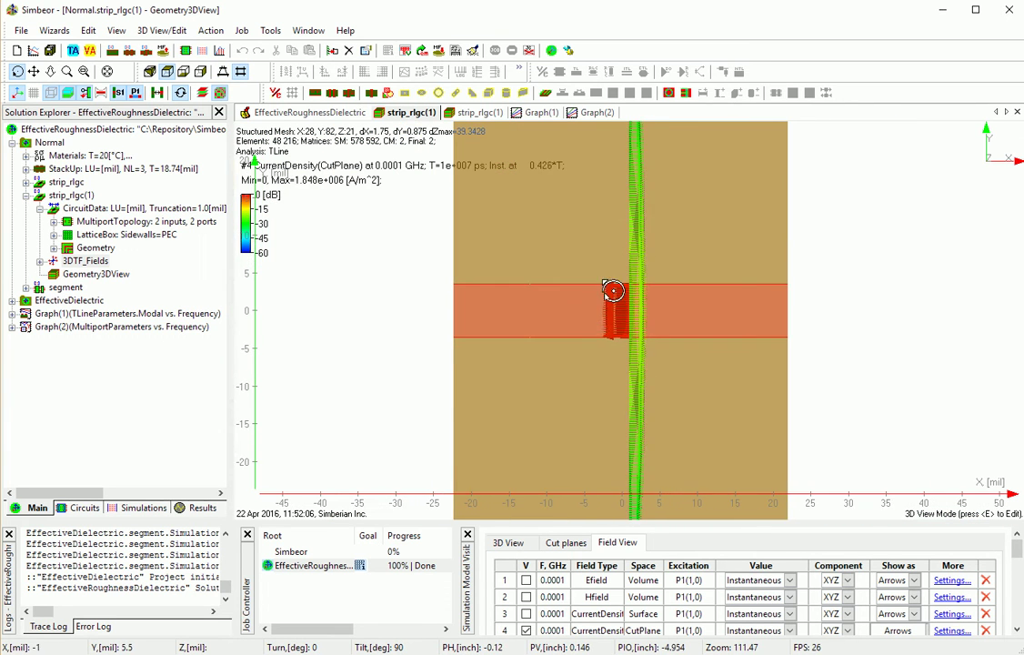
scroll(643, 252, down, 2)
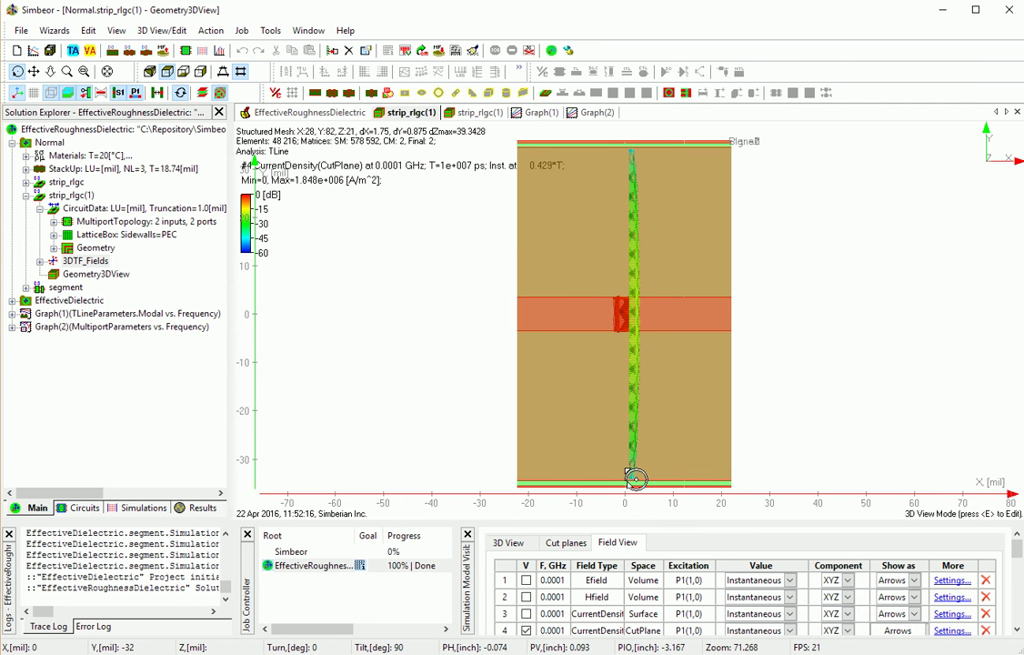
key(i)
scroll(637, 464, up, 5)
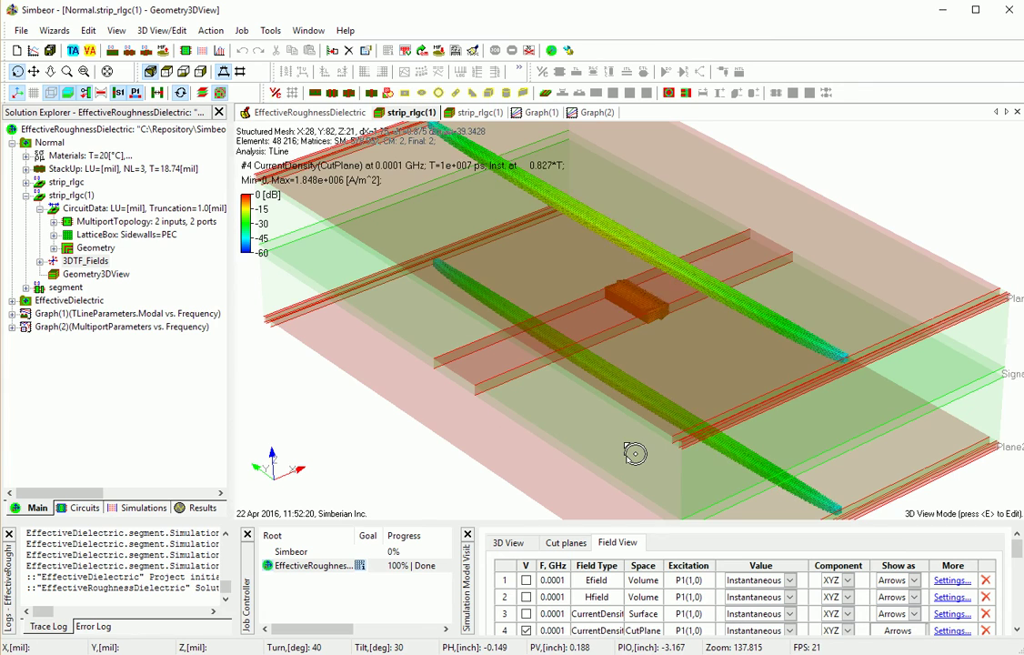
drag(634, 453, 521, 366)
scroll(551, 584, down, 2)
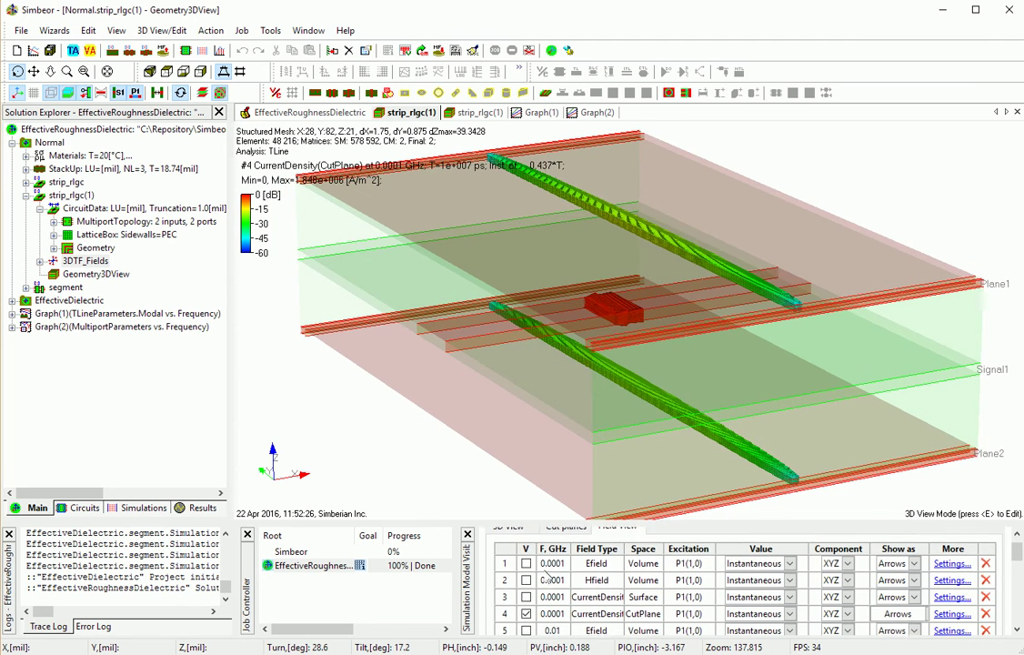
Step: Turn on the 0.01 GHz Efield plot and turn off the cut-plane current density
click(527, 621)
click(526, 601)
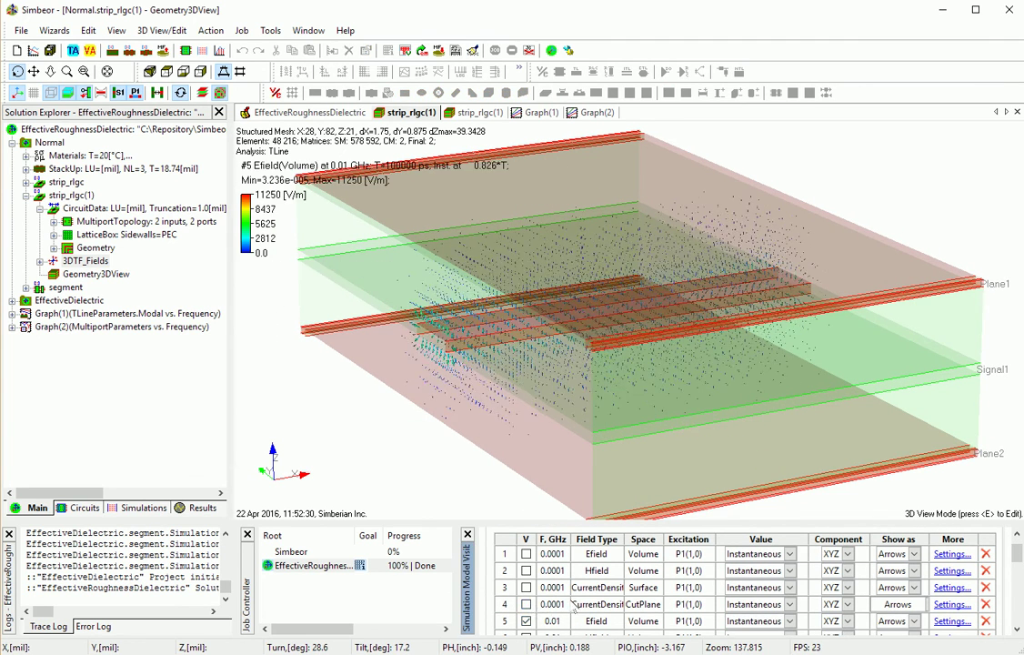
scroll(575, 607, down, 1)
drag(515, 413, 651, 406)
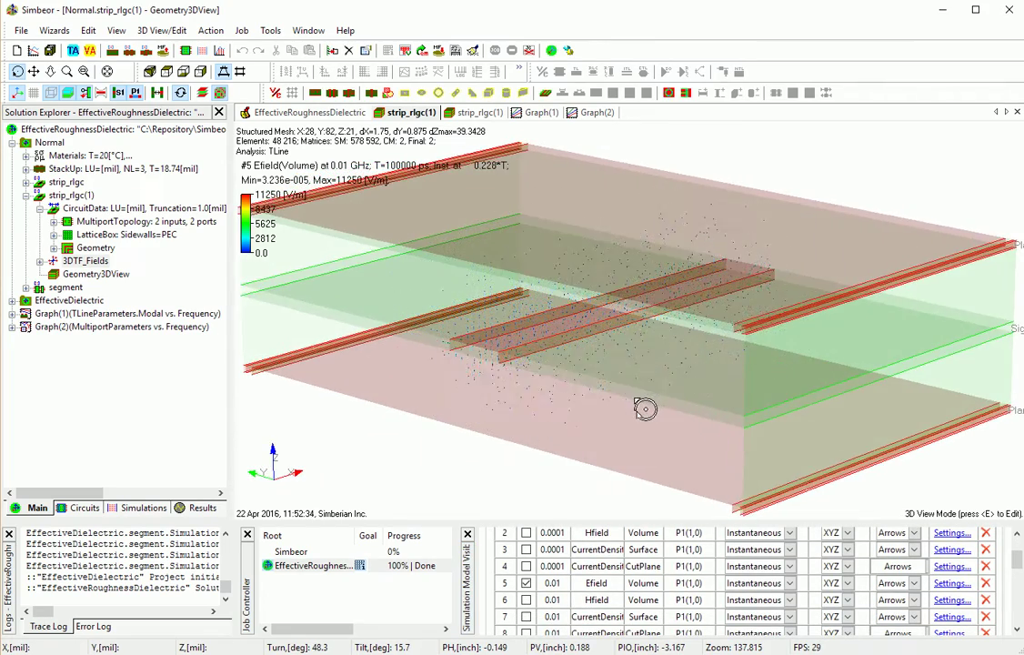
scroll(651, 409, up, 4)
scroll(645, 408, up, 2)
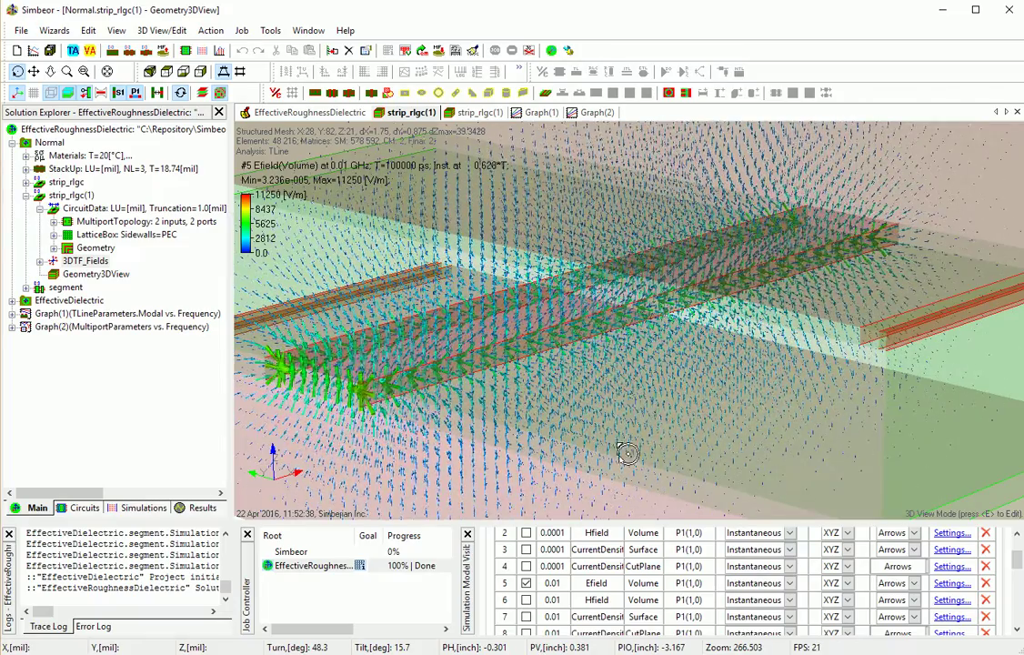
Step: Add the 0.01 GHz Hfield arrow plot (max 28.61 A/m)
click(526, 600)
scroll(587, 411, down, 2)
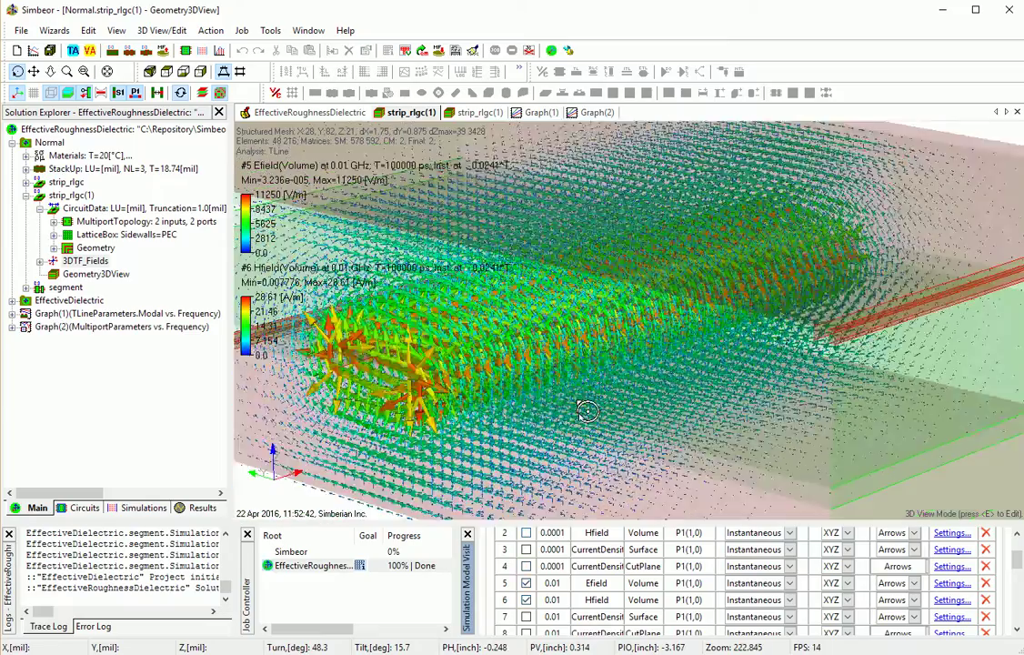
scroll(588, 411, down, 2)
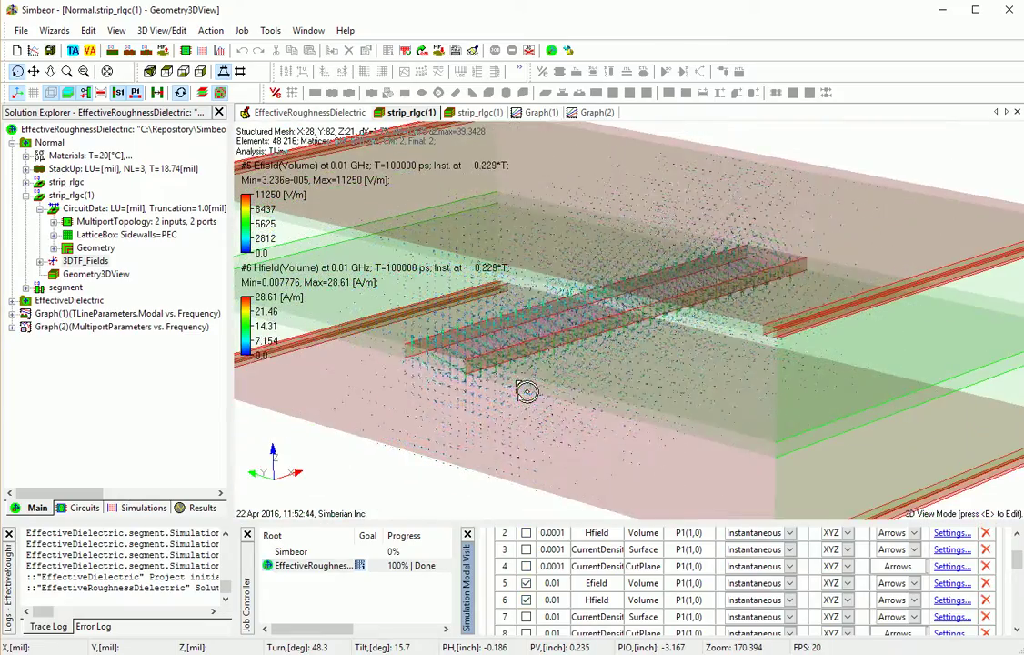
drag(527, 391, 640, 378)
scroll(643, 363, down, 1)
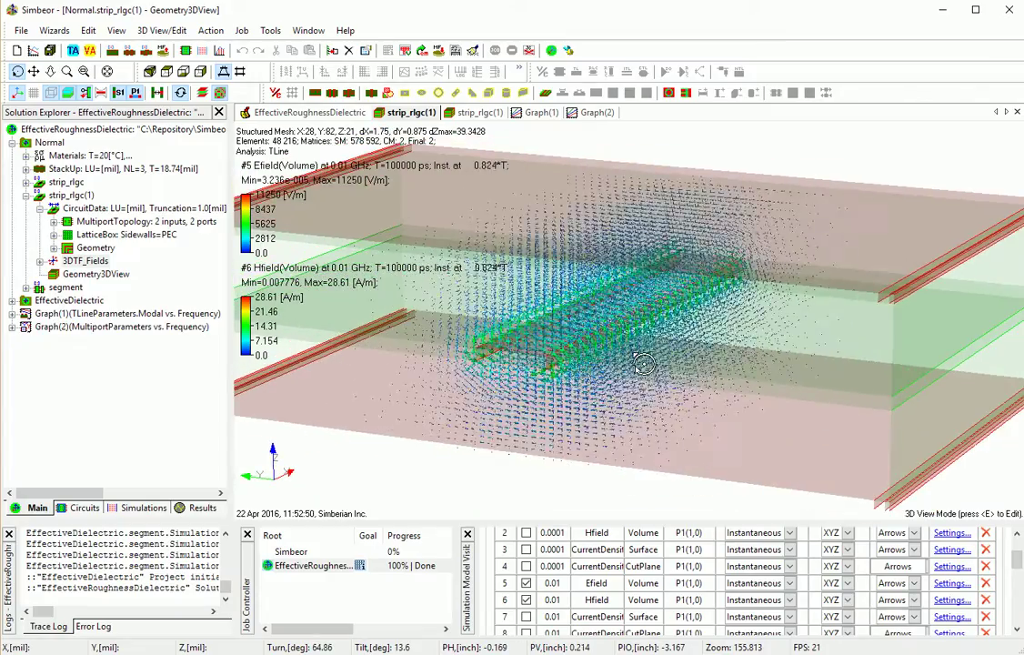
scroll(586, 478, up, 5)
Step: Switch off the 0.01 GHz Efield and Hfield plots, keeping surface current density (max 34.9 A/m)
click(526, 583)
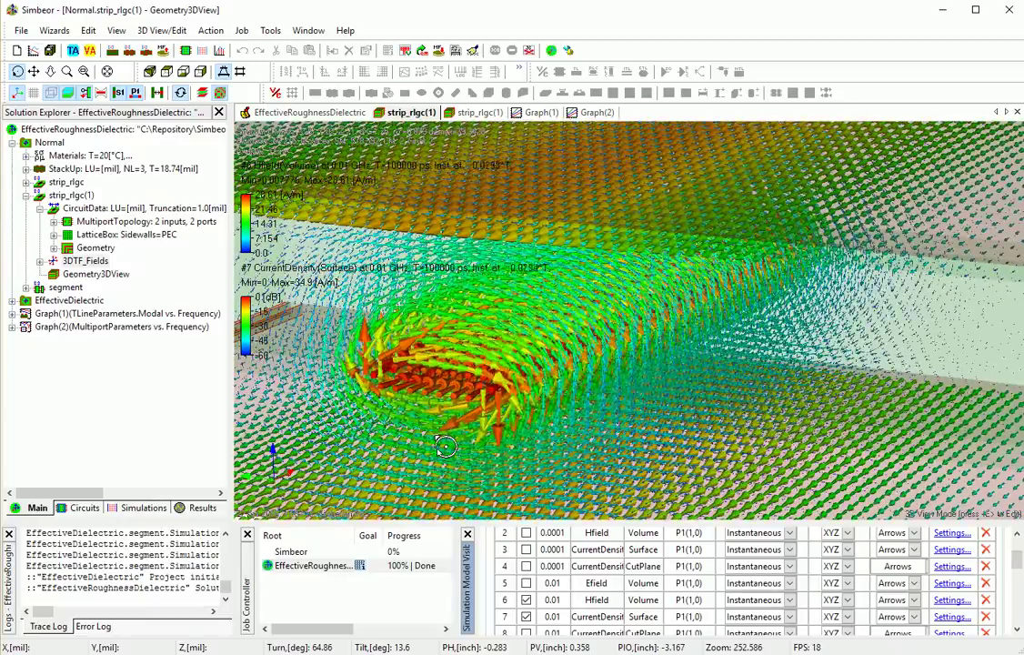
scroll(446, 445, down, 3)
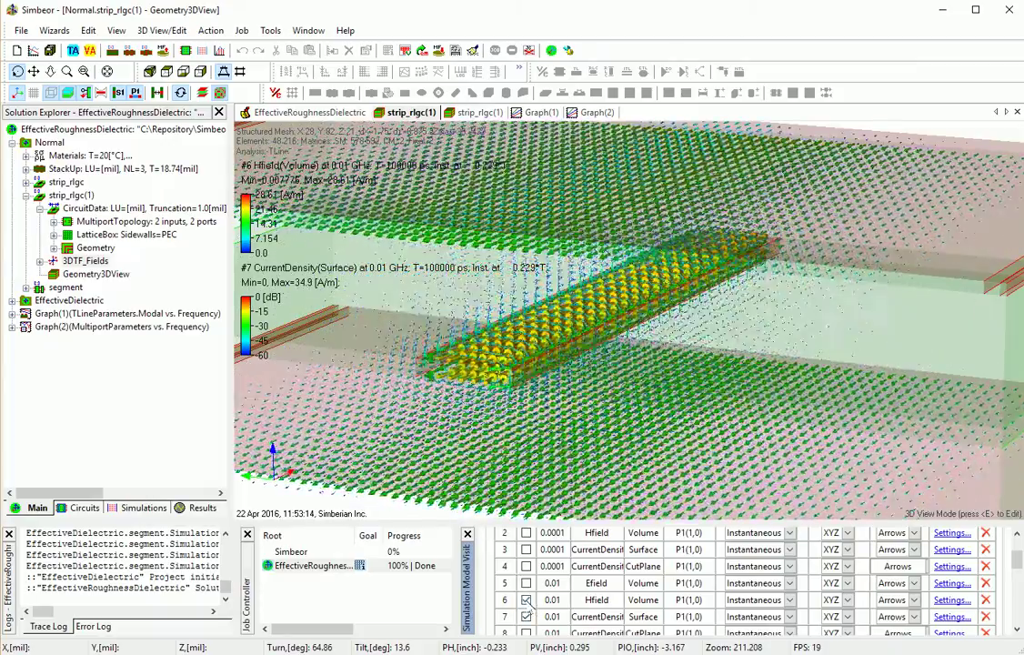
scroll(532, 602, down, 1)
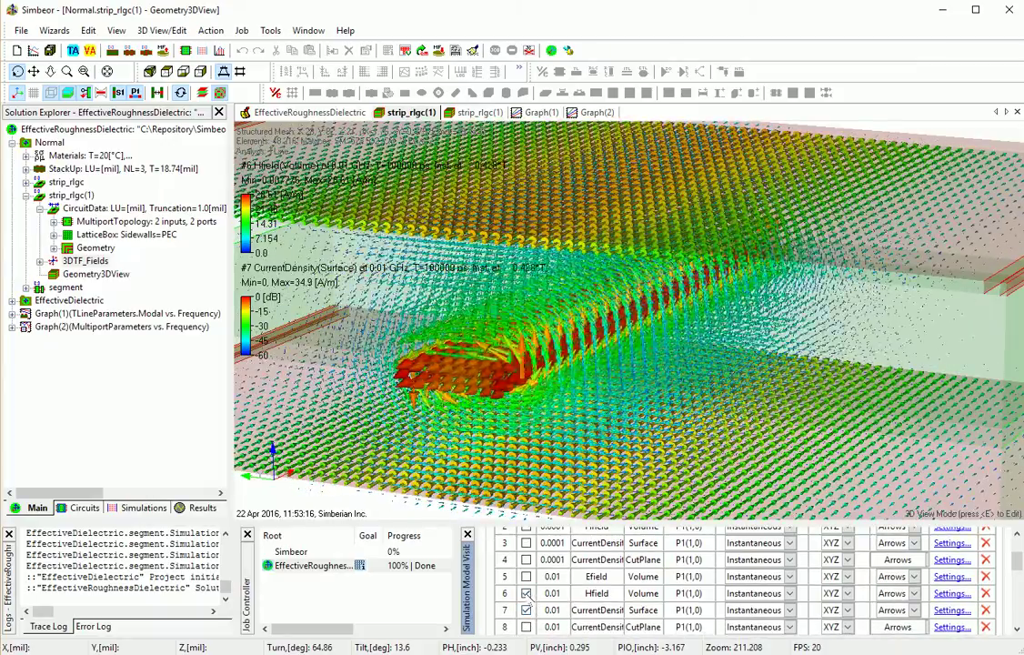
click(526, 592)
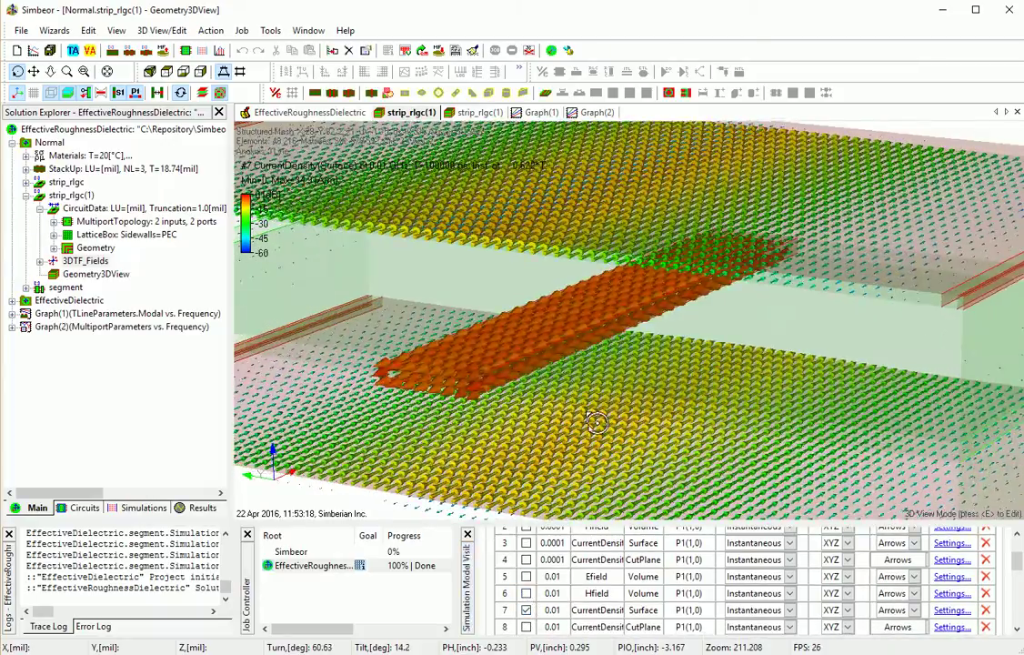
scroll(595, 421, down, 2)
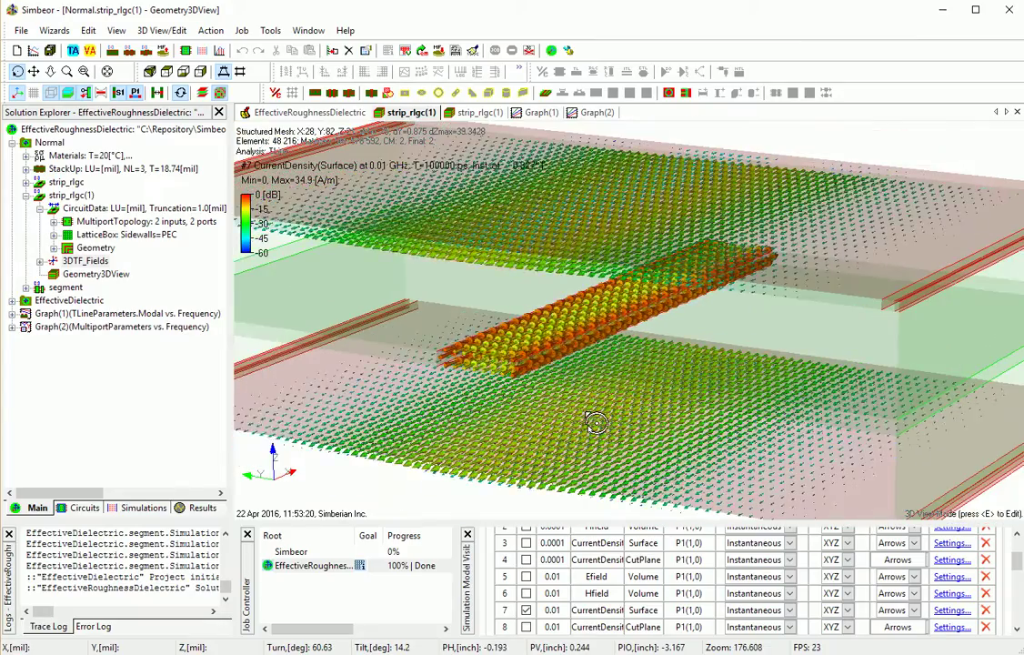
key(v)
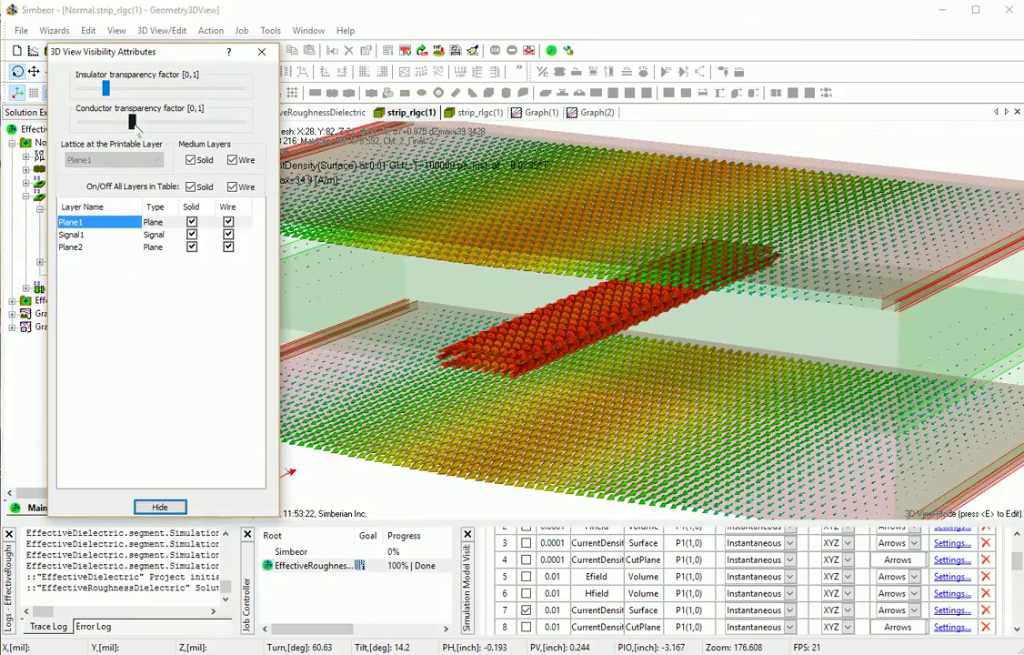
drag(131, 121, 257, 121)
drag(577, 316, 571, 277)
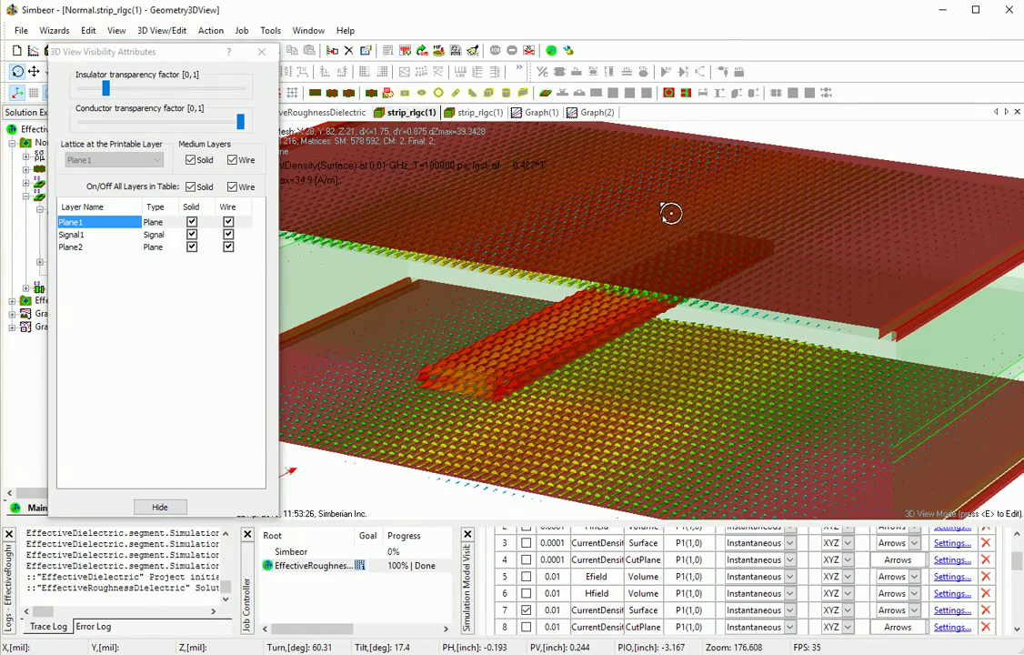
drag(624, 325, 628, 252)
drag(240, 121, 136, 123)
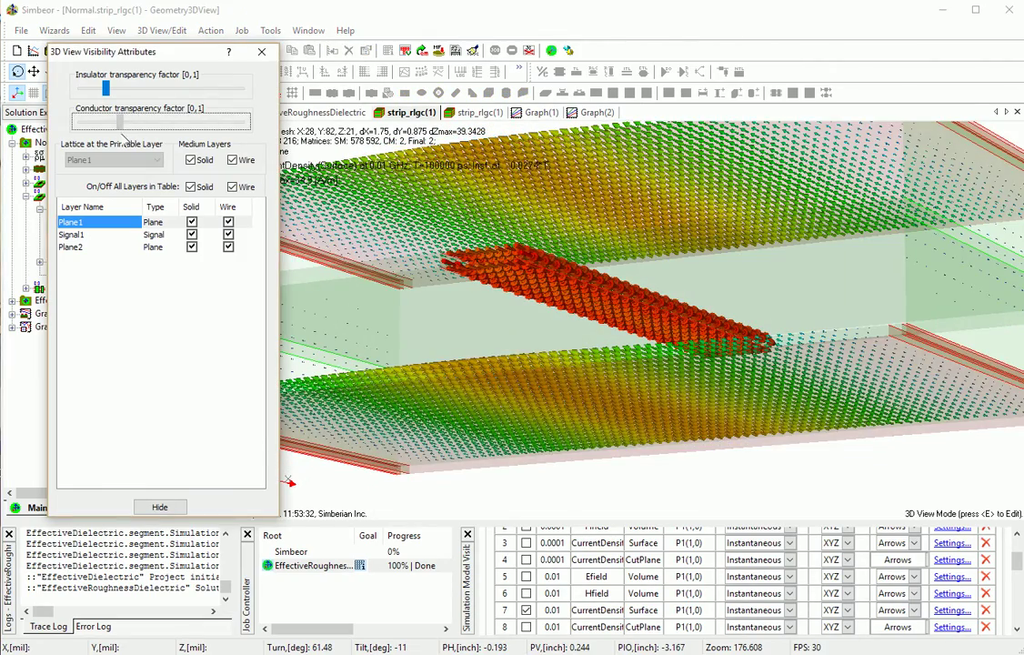
click(261, 51)
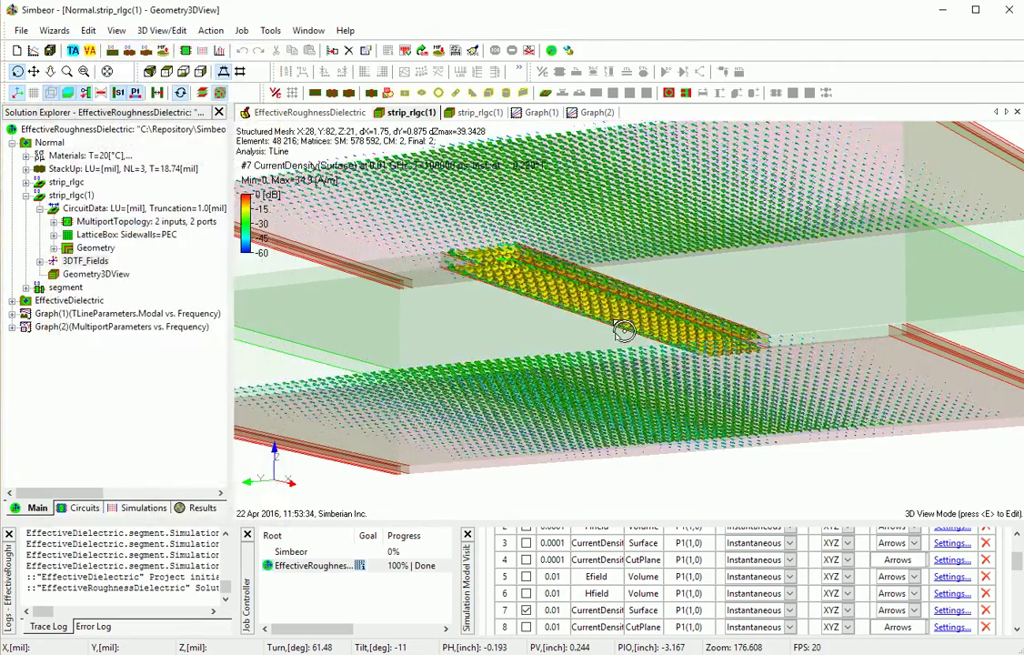
Step: From a side cross-section view, enable Show meshed model in the 3D View options
key(x)
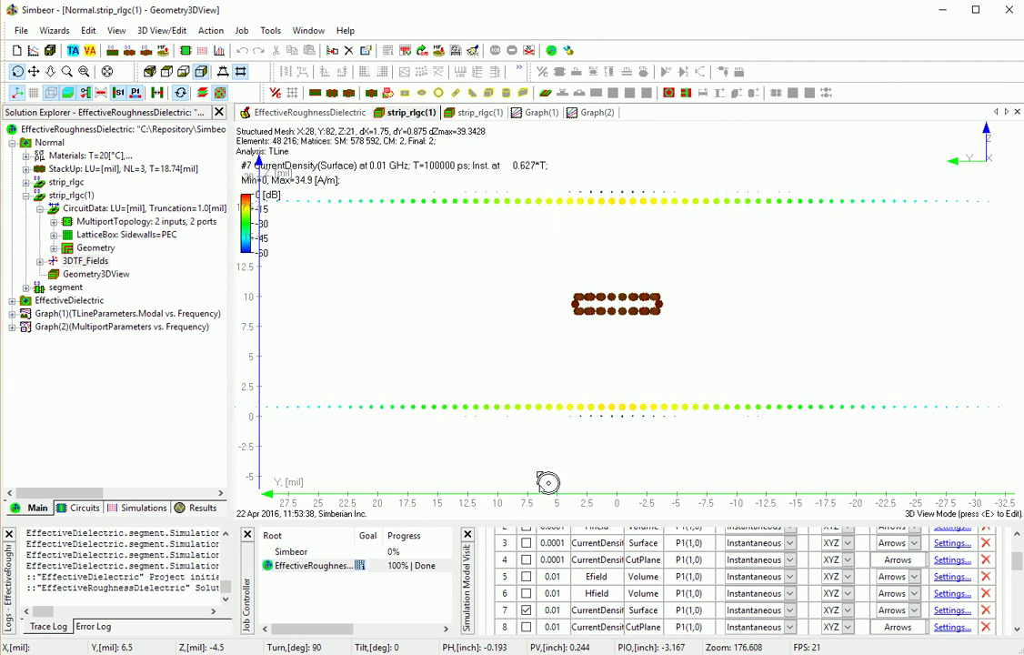
scroll(641, 605, up, 3)
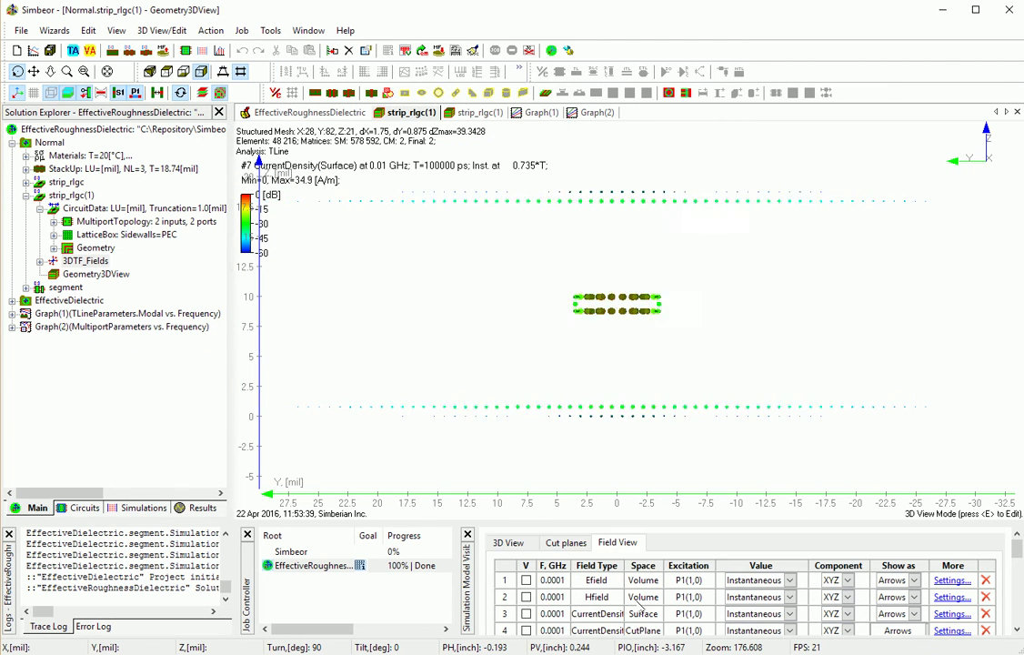
click(509, 542)
click(503, 587)
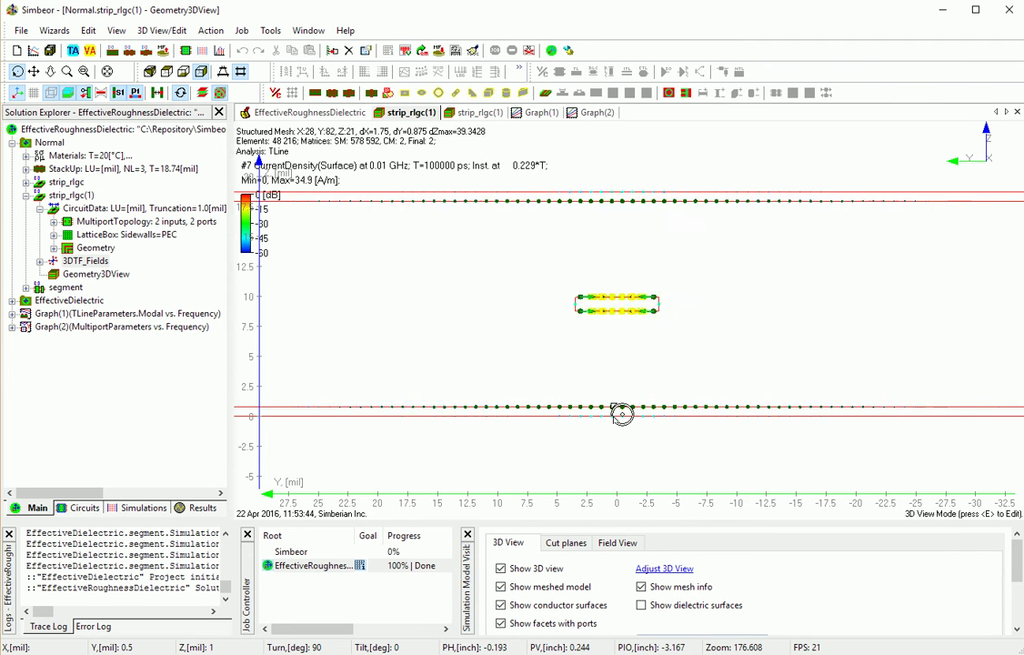
Step: View the whole stripline along the X axis, then obliquely, zoomed out
key(Right)
scroll(632, 443, up, 3)
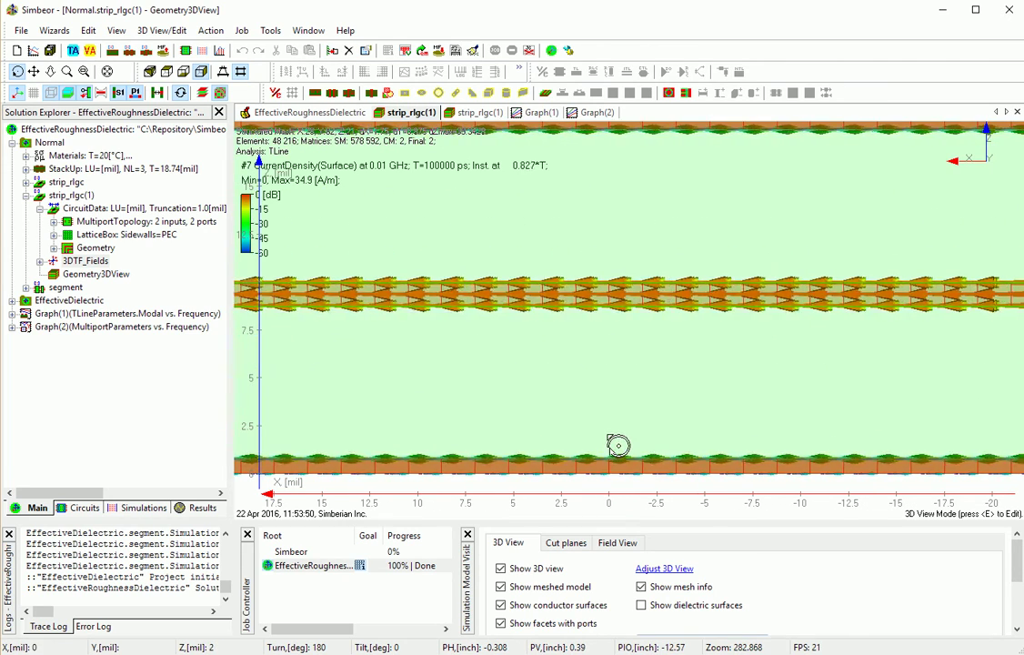
key(Home)
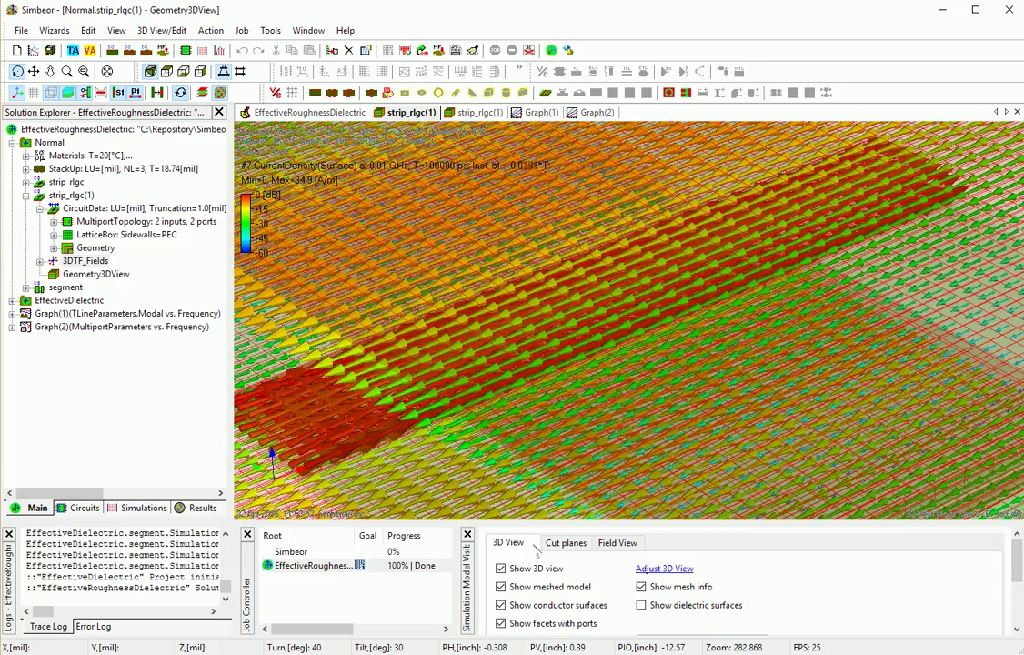
scroll(605, 448, down, 1)
scroll(593, 440, down, 7)
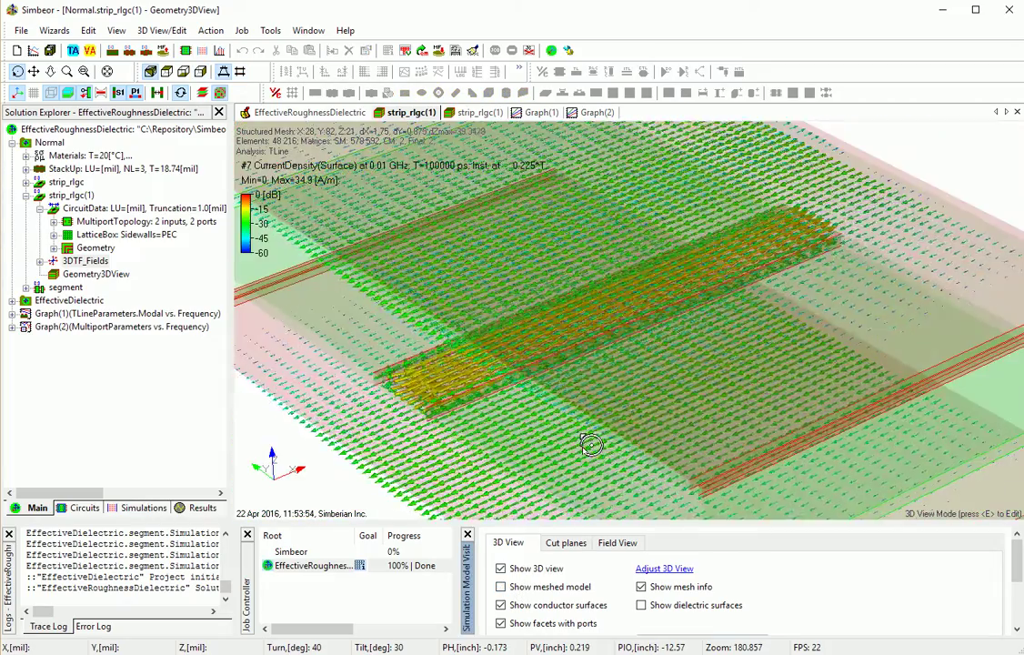
drag(595, 436, 614, 426)
scroll(515, 316, down, 1)
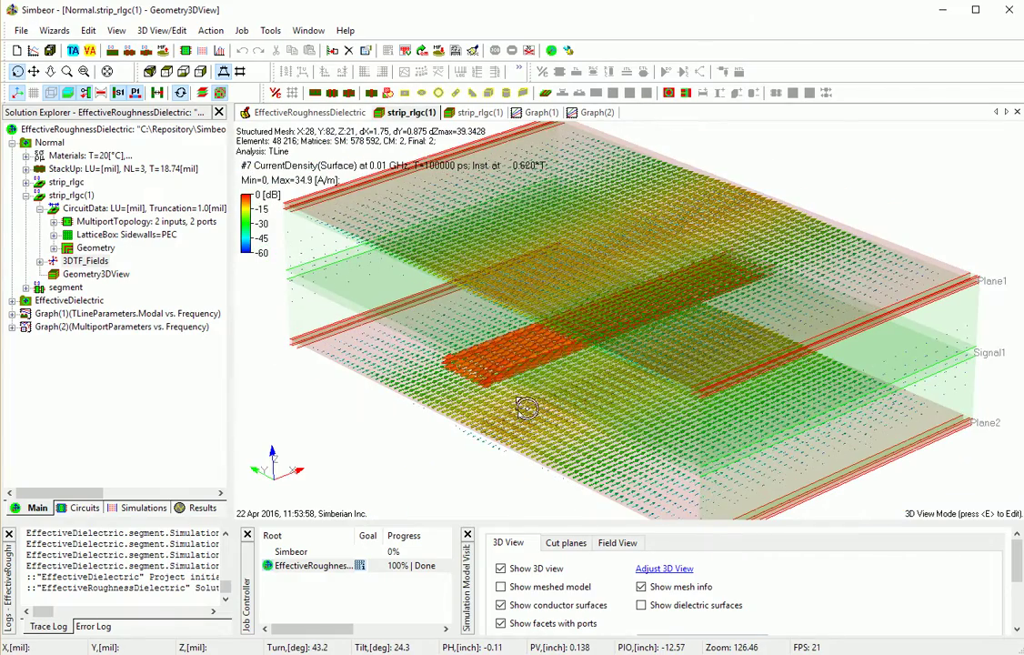
Step: Swap the surface current density plot for the 0.01 GHz cut-plane current density
click(618, 542)
scroll(563, 615, down, 3)
scroll(563, 615, down, 1)
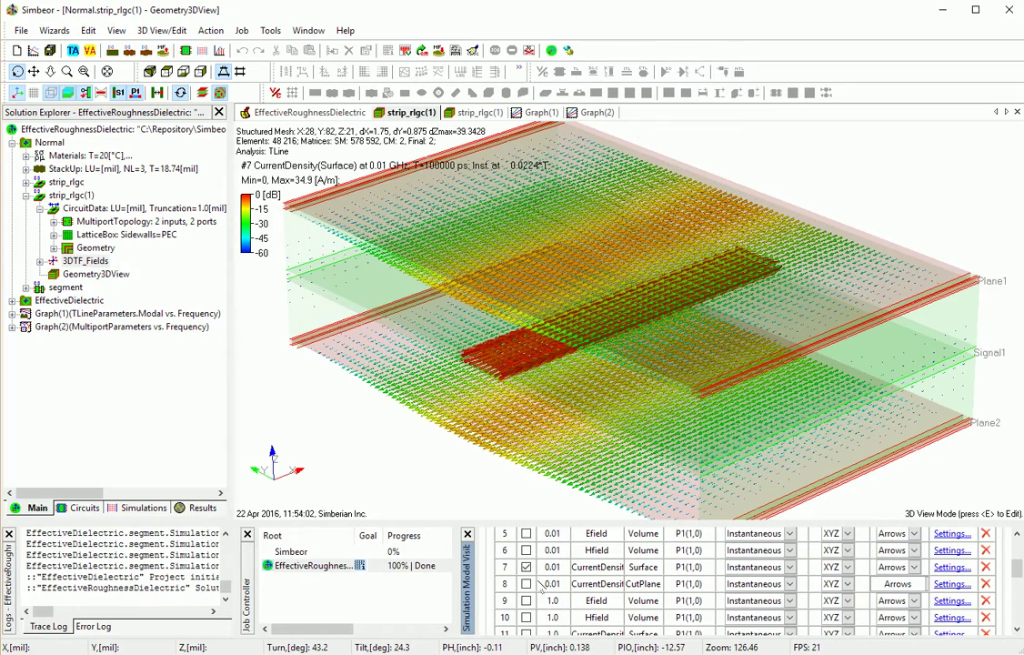
click(527, 584)
click(526, 566)
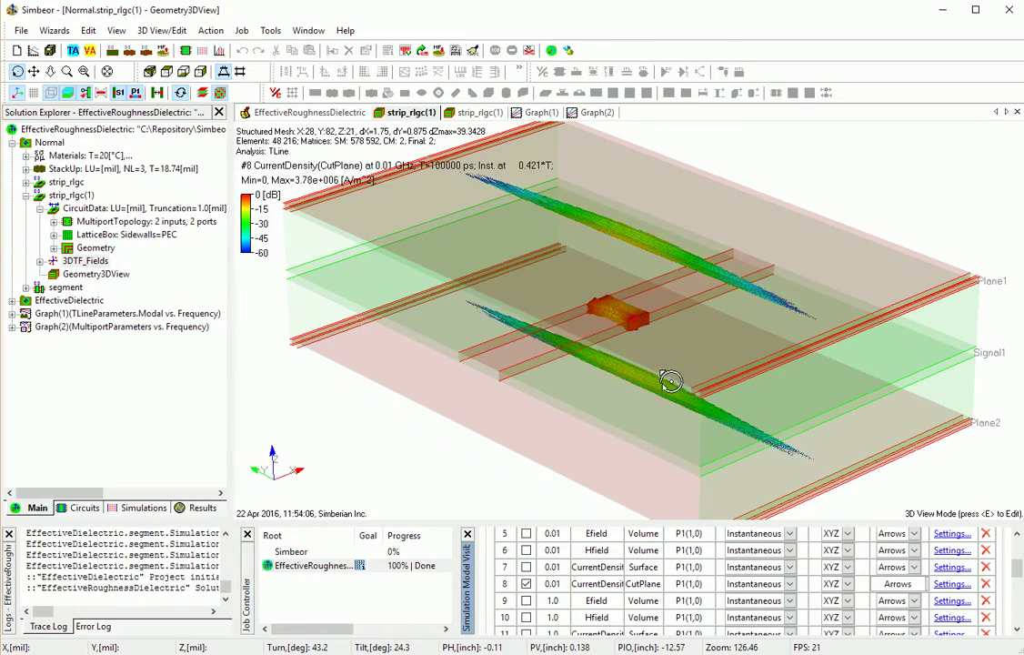
scroll(670, 380, up, 3)
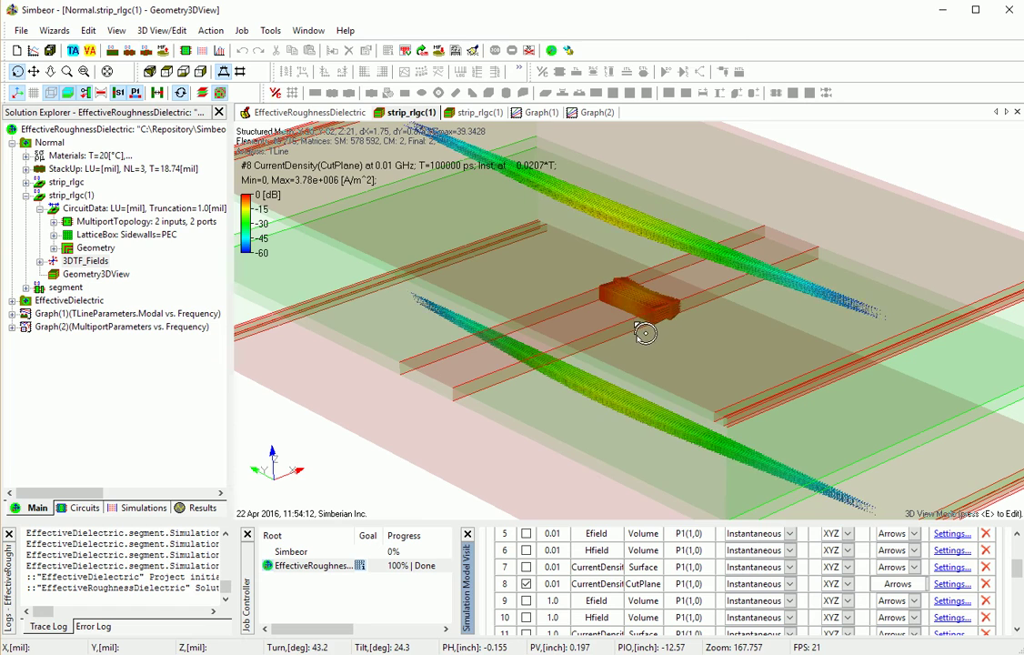
Step: Rotate the model, then use the C and X presets to view the strip cross-section
drag(645, 332, 628, 325)
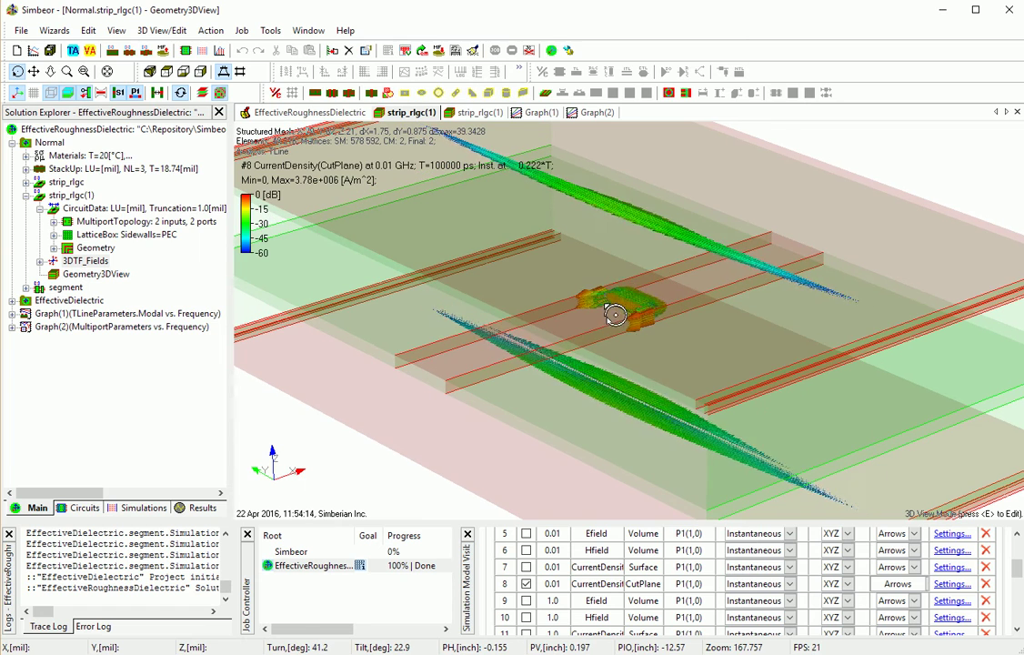
mouse_move(635, 347)
mouse_down()
mouse_move(581, 373)
mouse_move(633, 361)
mouse_up()
scroll(621, 361, down, 3)
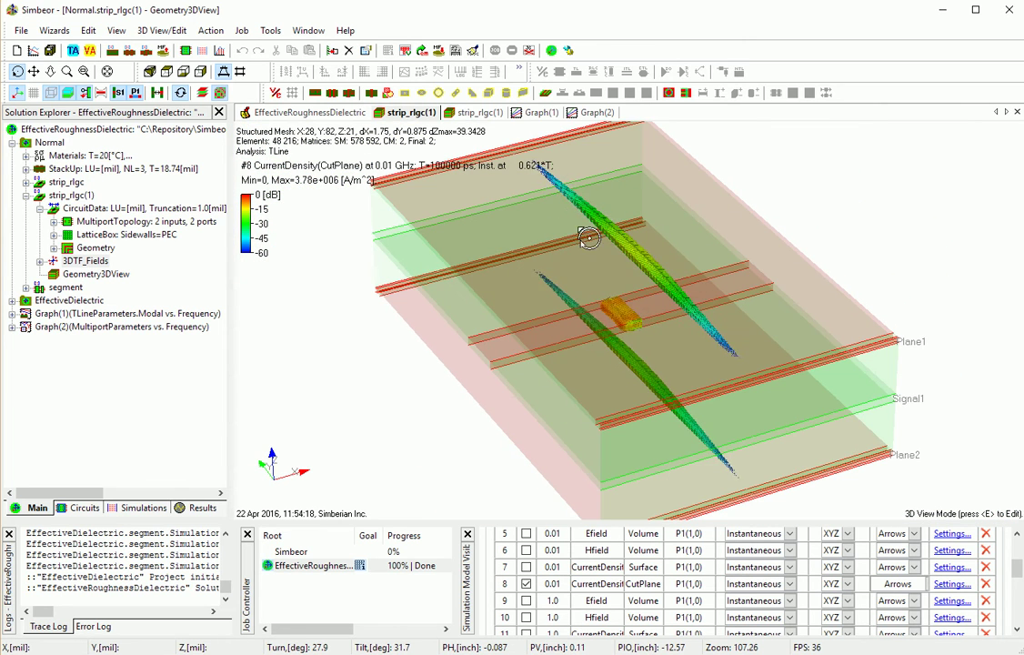
drag(694, 322, 714, 371)
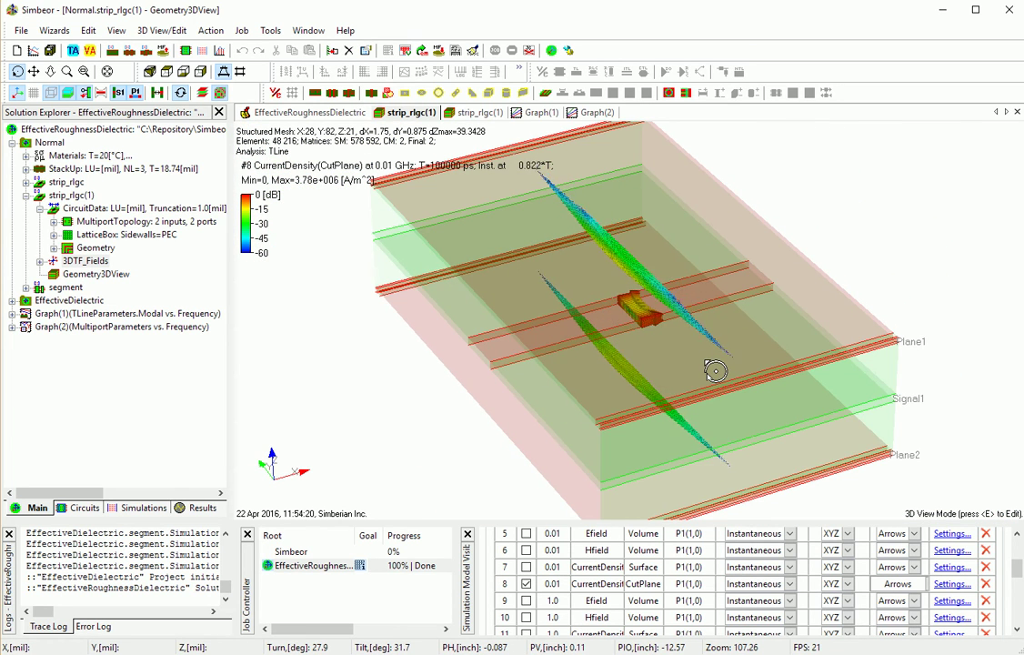
key(c)
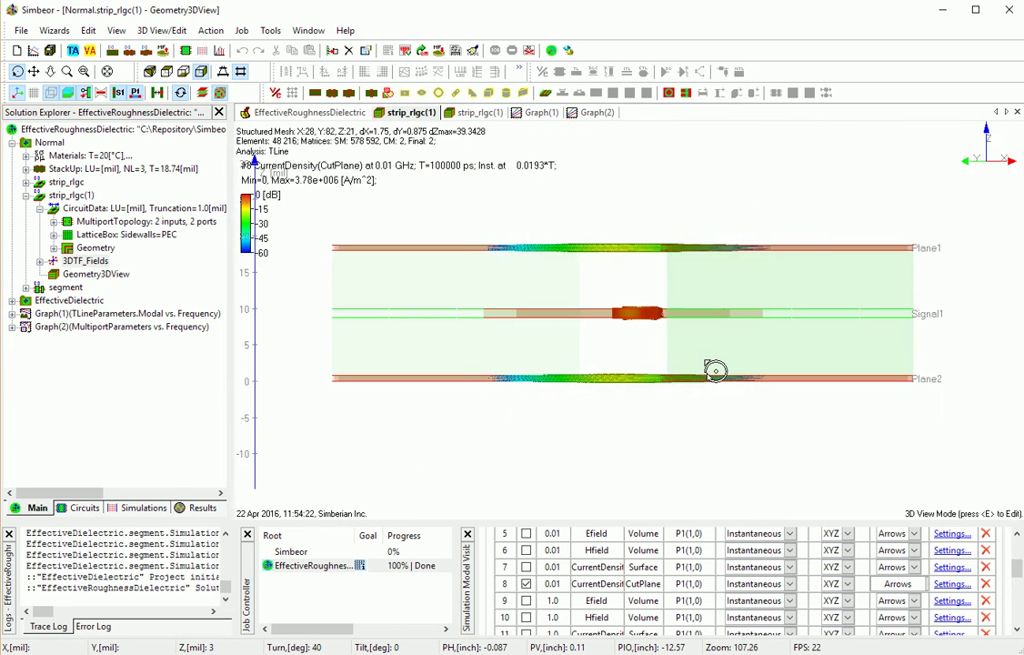
key(x)
scroll(715, 371, up, 2)
scroll(626, 479, up, 2)
scroll(567, 545, up, 3)
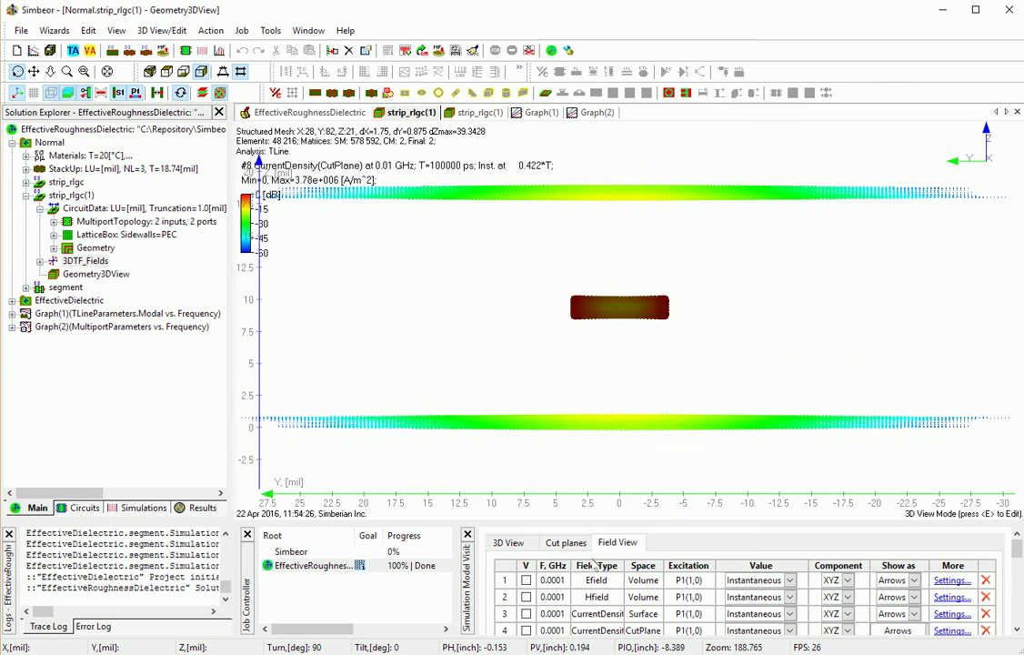
Step: Show the mesh and conductor surfaces in the 3D view, looking along the X axis
click(508, 542)
click(501, 586)
click(501, 605)
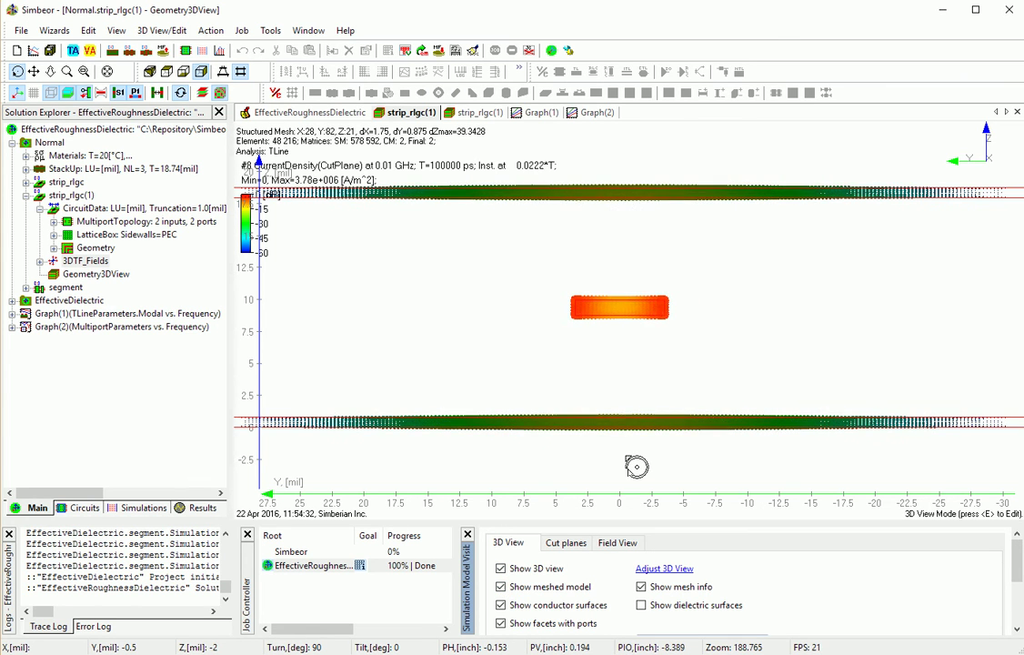
click(636, 467)
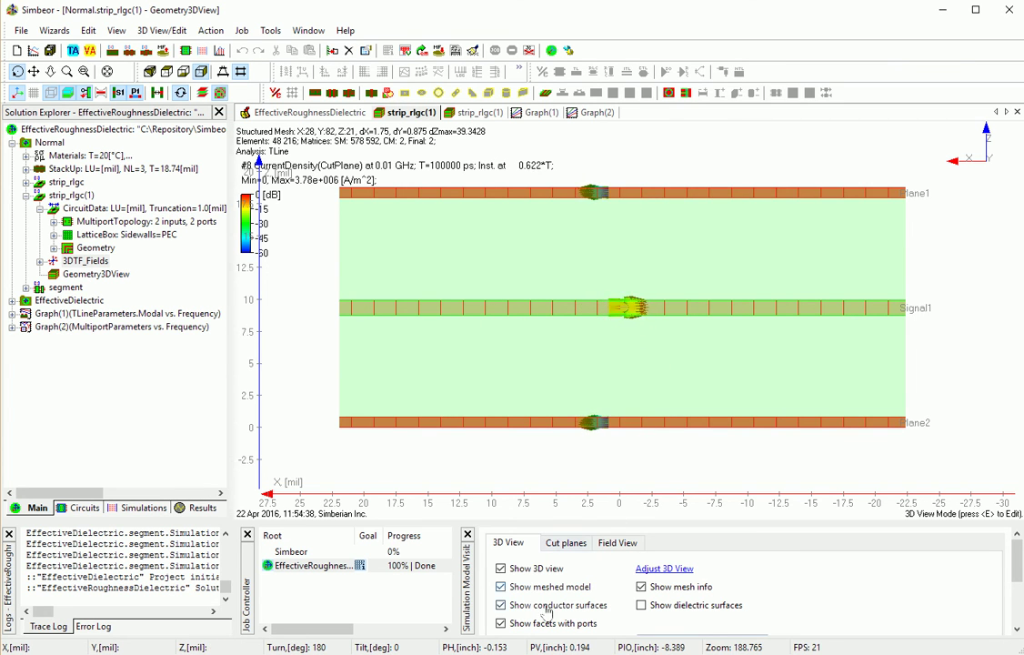
Step: Check the plot in iso and top views, then hide the cut-plane current density
click(617, 542)
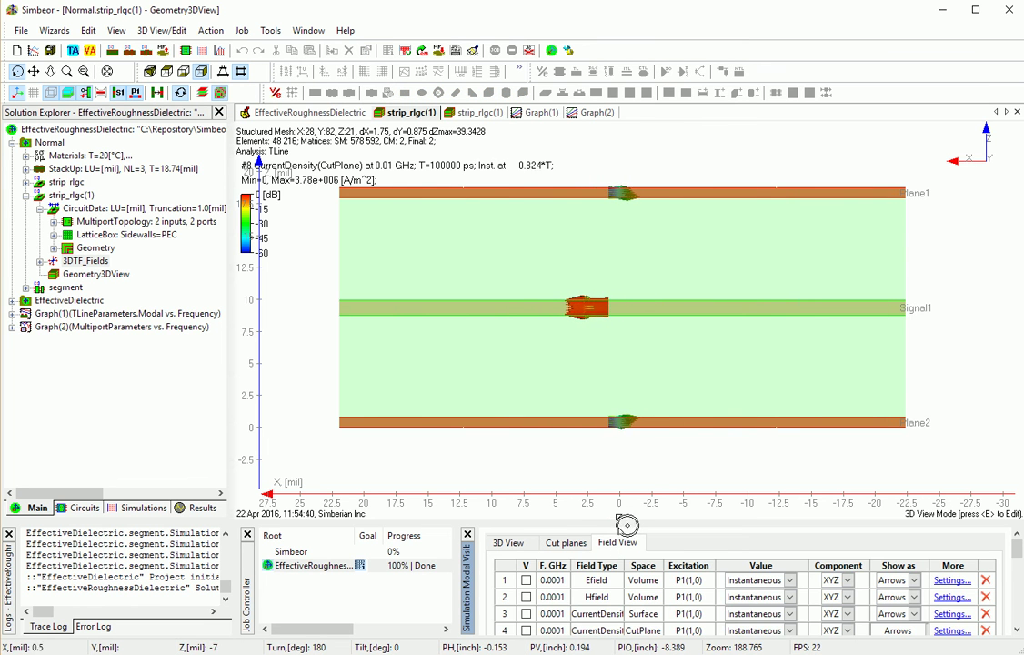
key(i)
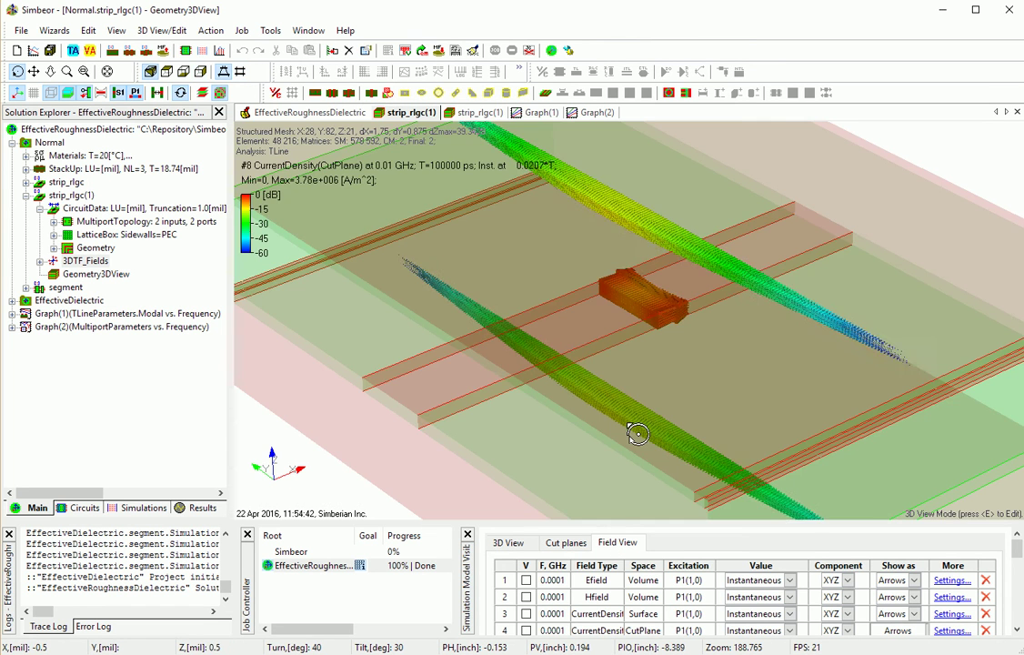
scroll(637, 434, down, 2)
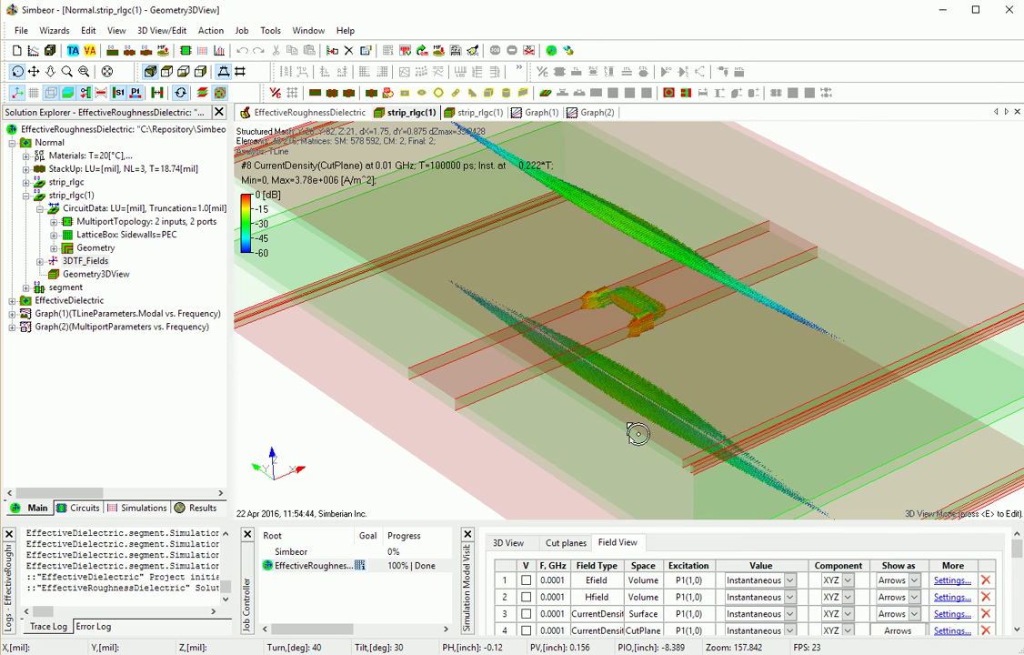
key(t)
scroll(638, 434, down, 3)
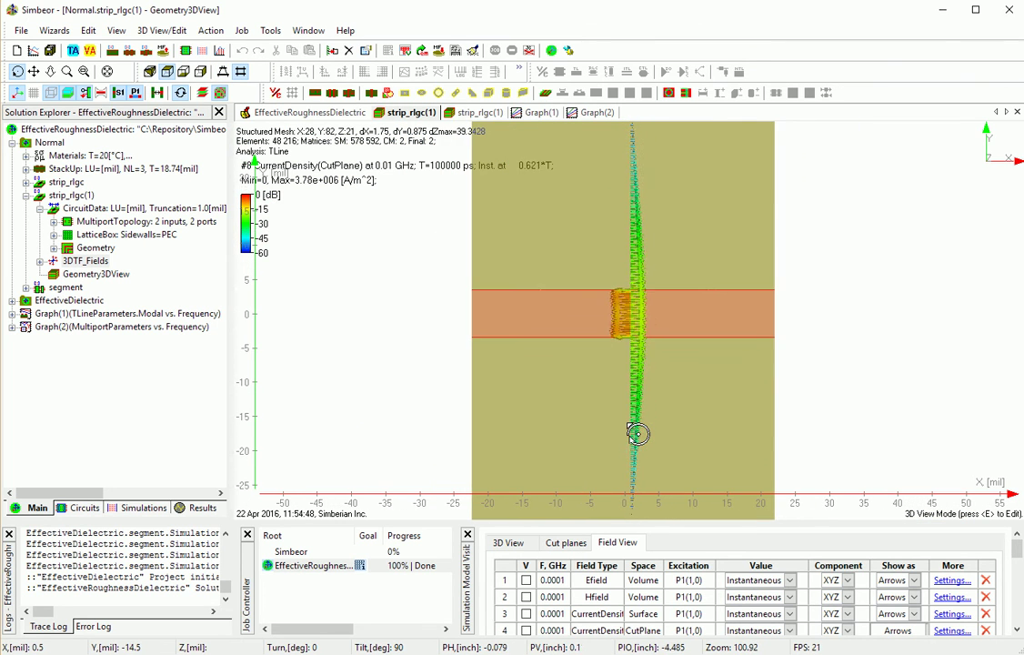
scroll(638, 434, down, 2)
scroll(569, 603, down, 2)
click(527, 584)
Step: Display the 1 GHz electric-field arrows and zoom in on the strip in a tilted view
click(526, 601)
key(i)
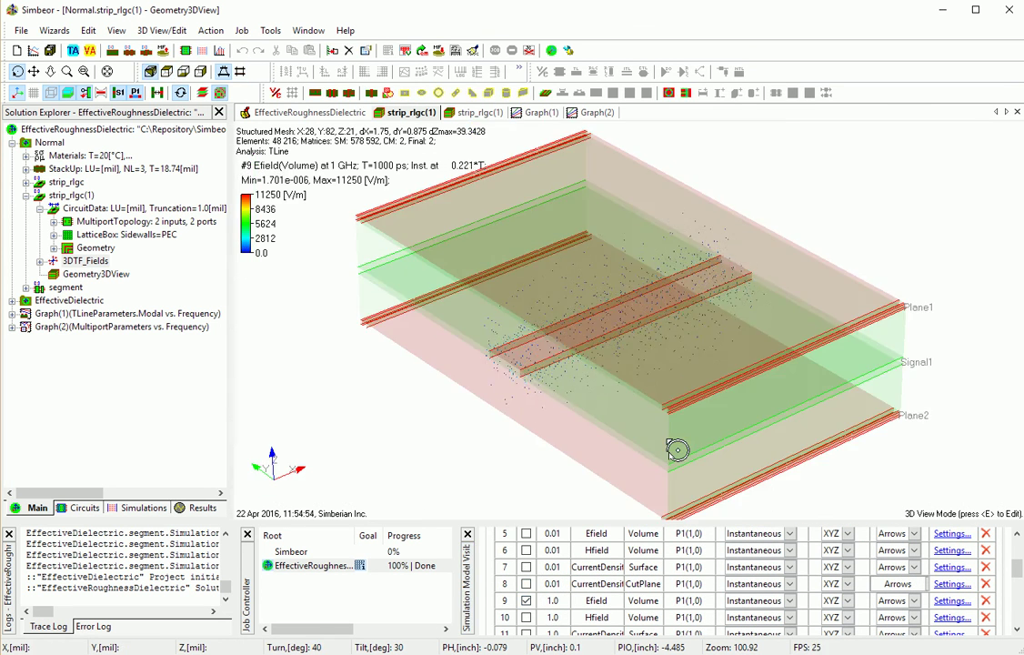
scroll(677, 447, up, 3)
drag(605, 452, 696, 419)
scroll(687, 423, up, 3)
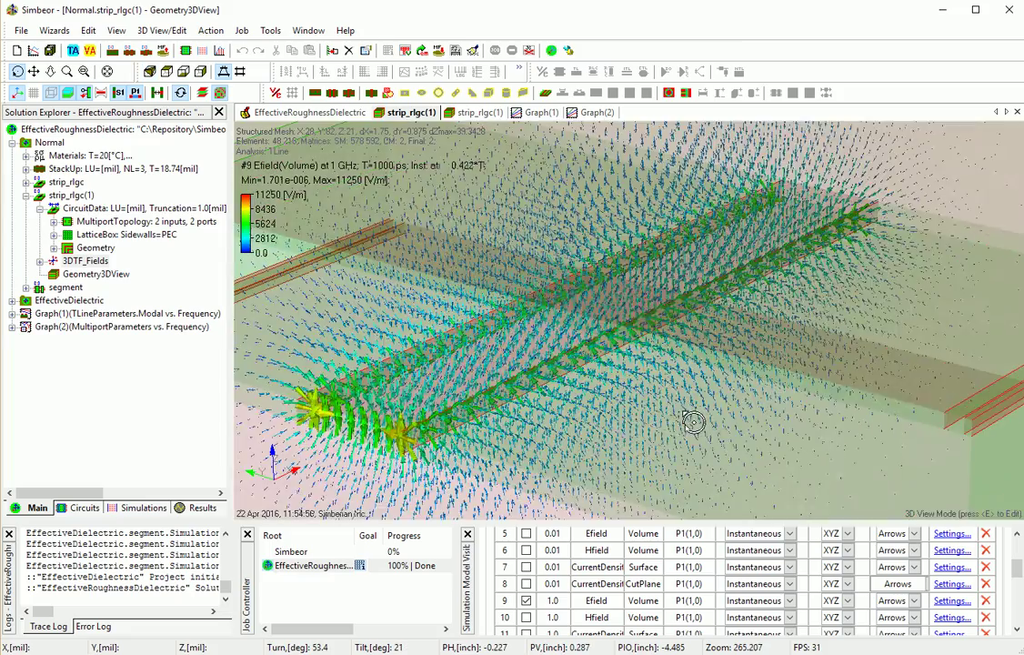
scroll(699, 379, up, 1)
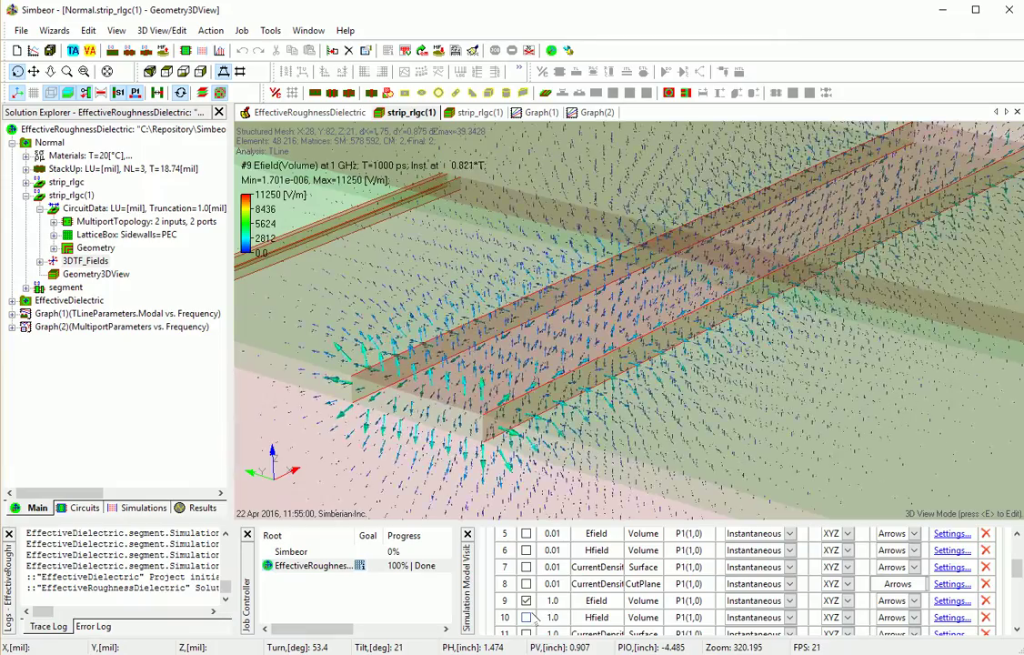
scroll(751, 325, down, 2)
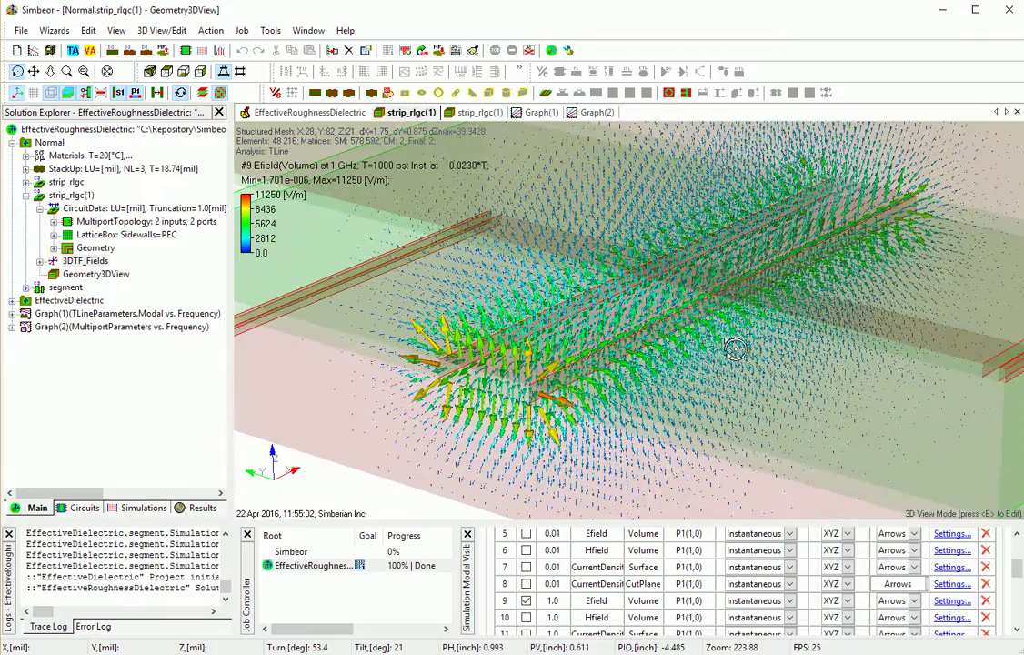
Step: Replace the electric-field arrows with the 1 GHz magnetic-field arrows
click(525, 617)
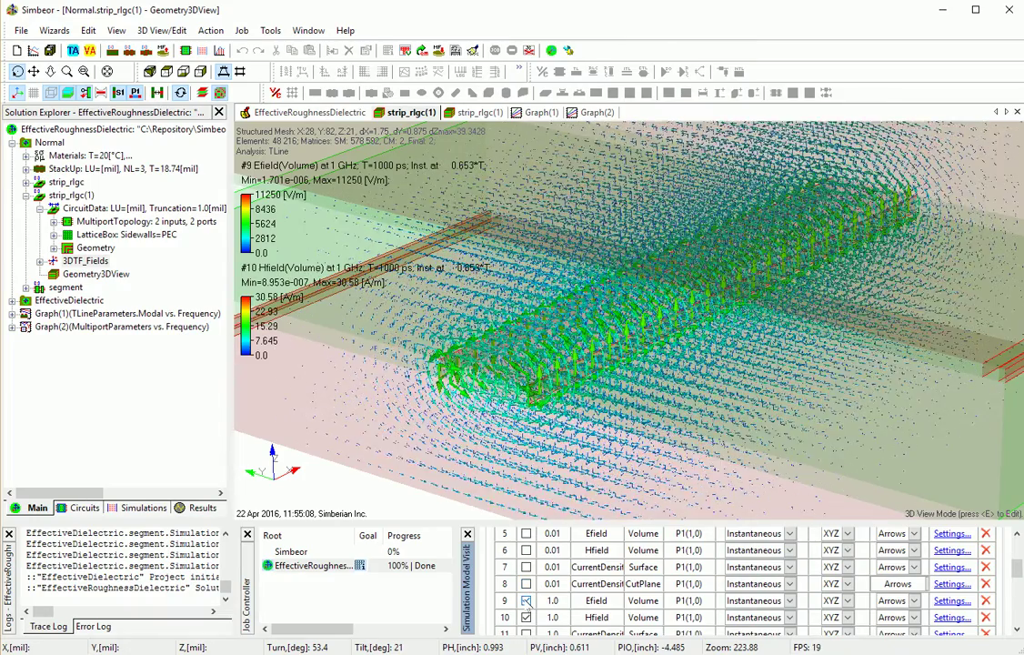
click(525, 600)
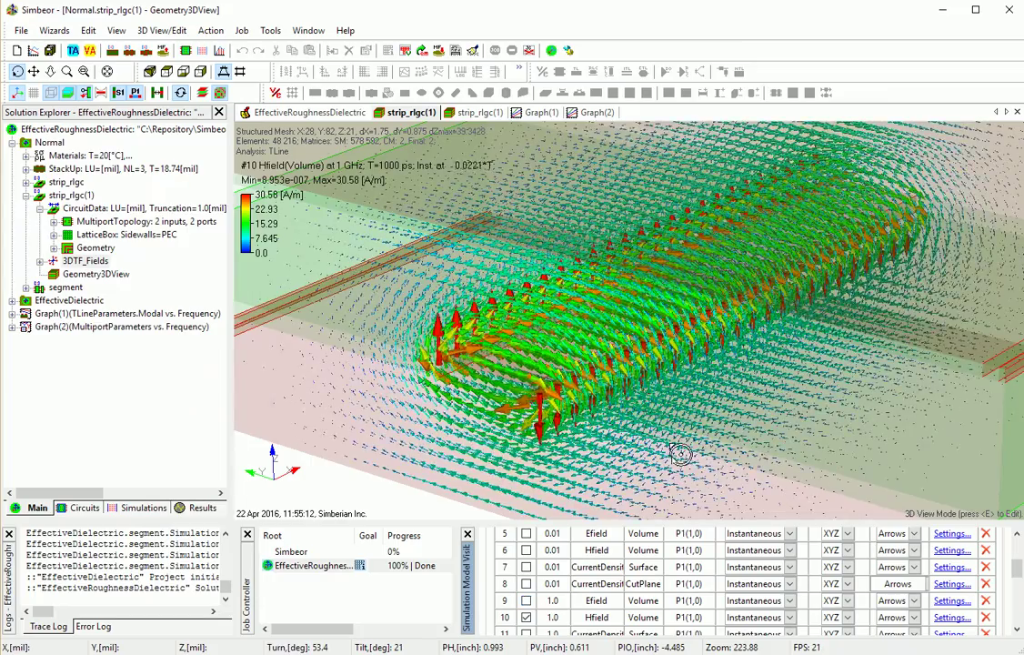
scroll(680, 453, down, 1)
scroll(617, 596, down, 1)
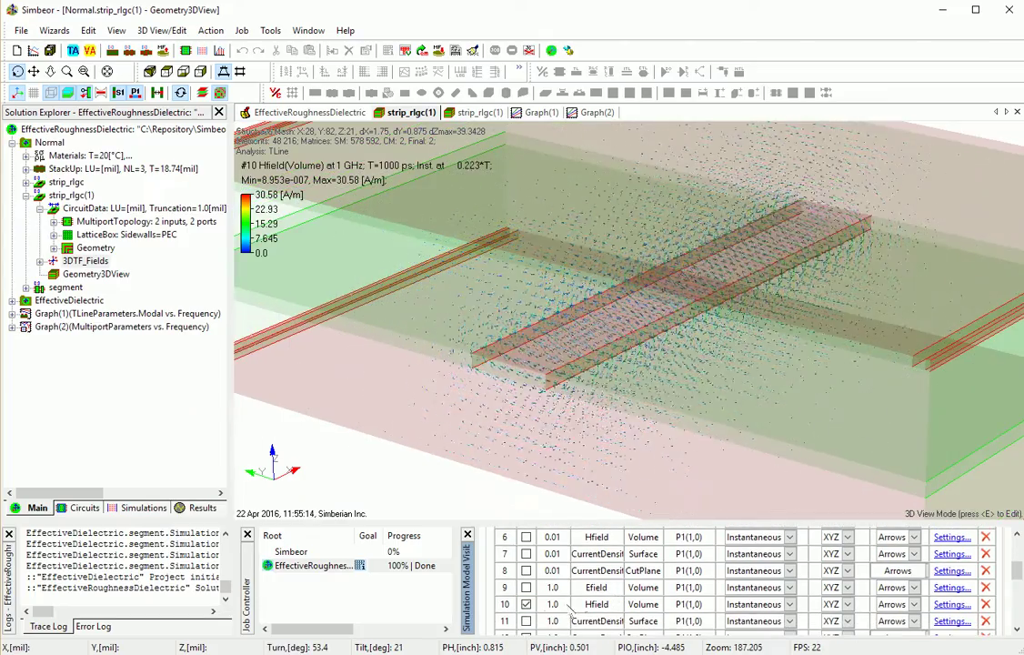
Step: Replace the magnetic field with the 1 GHz surface current density, viewed from a lower angle
click(525, 621)
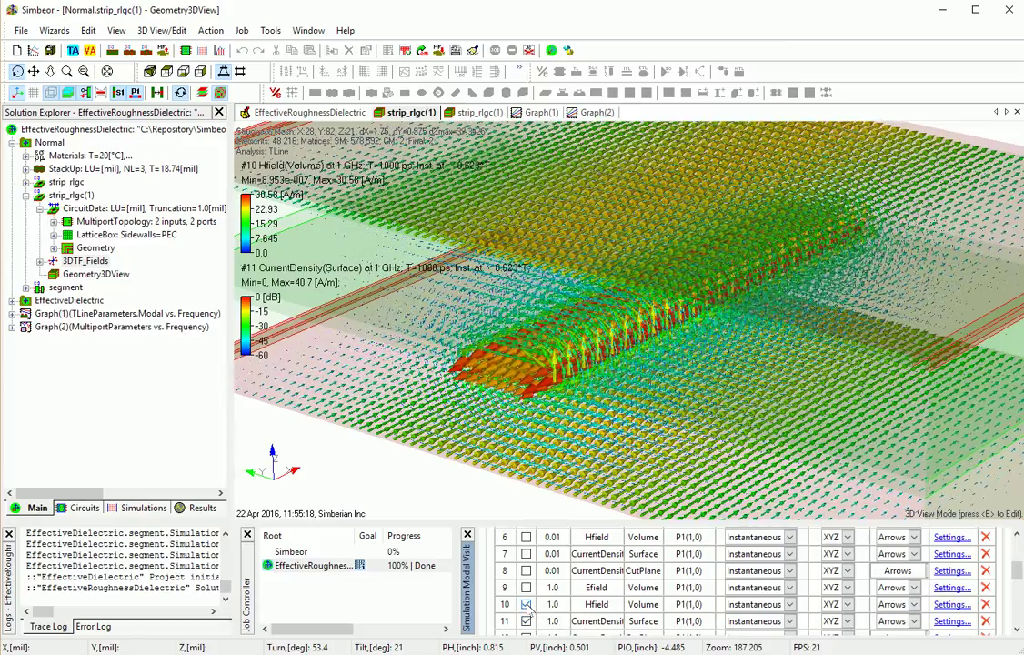
click(526, 603)
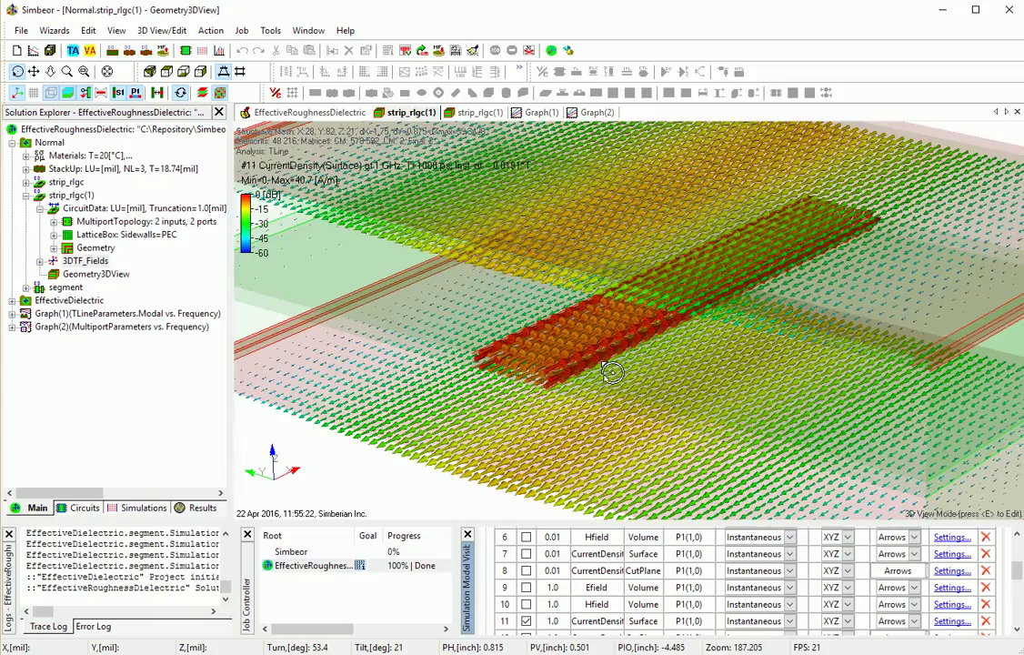
drag(611, 372, 656, 353)
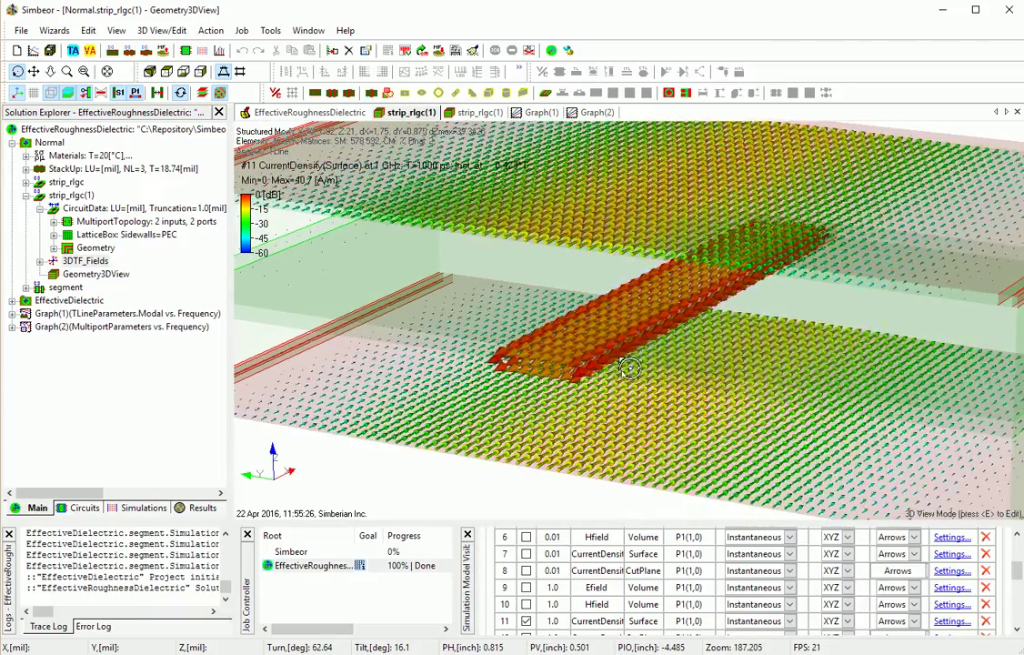
scroll(611, 388, up, 2)
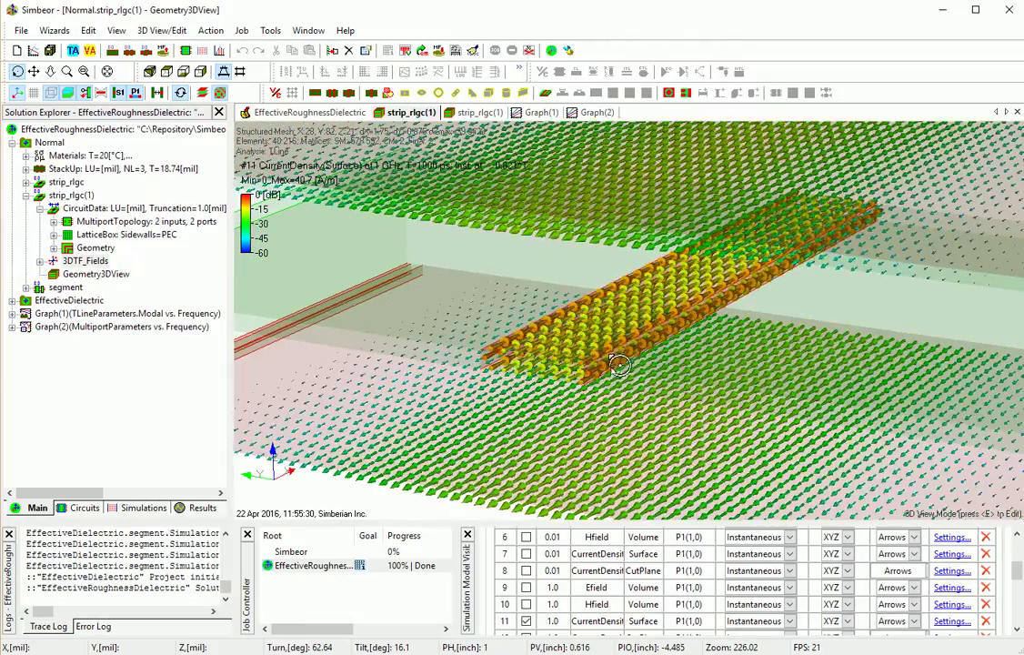
scroll(618, 377, down, 3)
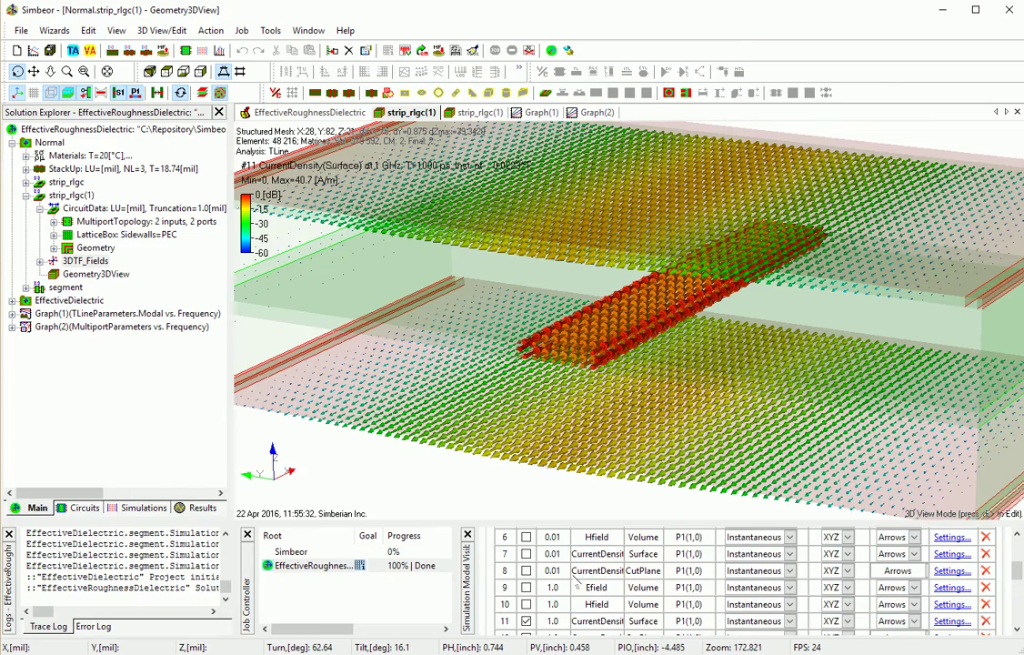
scroll(491, 546, down, 1)
Step: Hide the 1 GHz surface current density and inspect the cut-plane plot from orbit, top and iso views
click(526, 623)
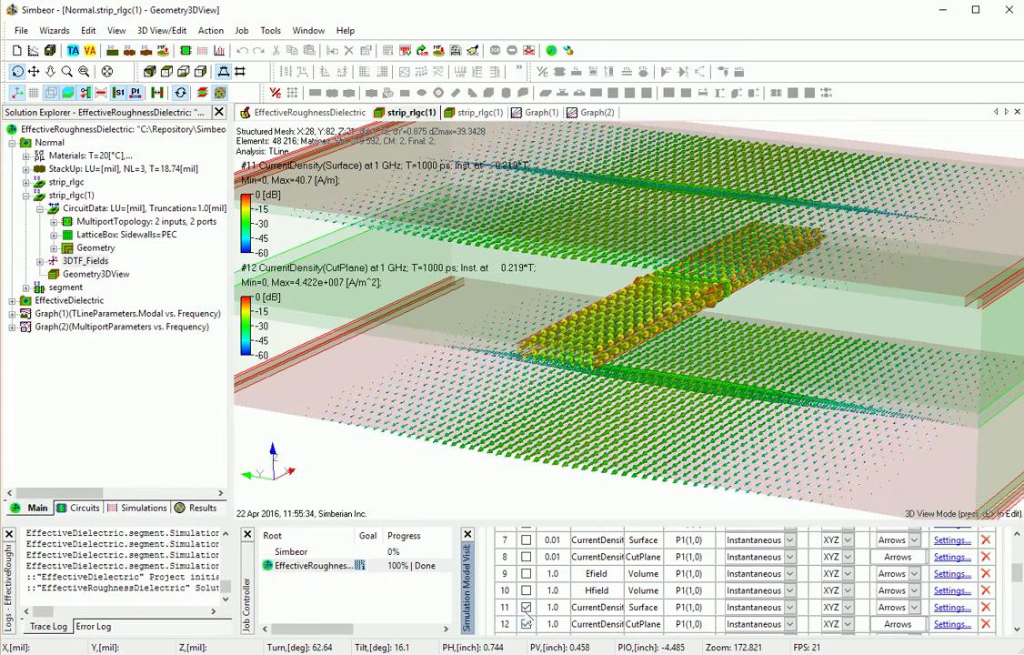
click(526, 607)
drag(733, 340, 655, 345)
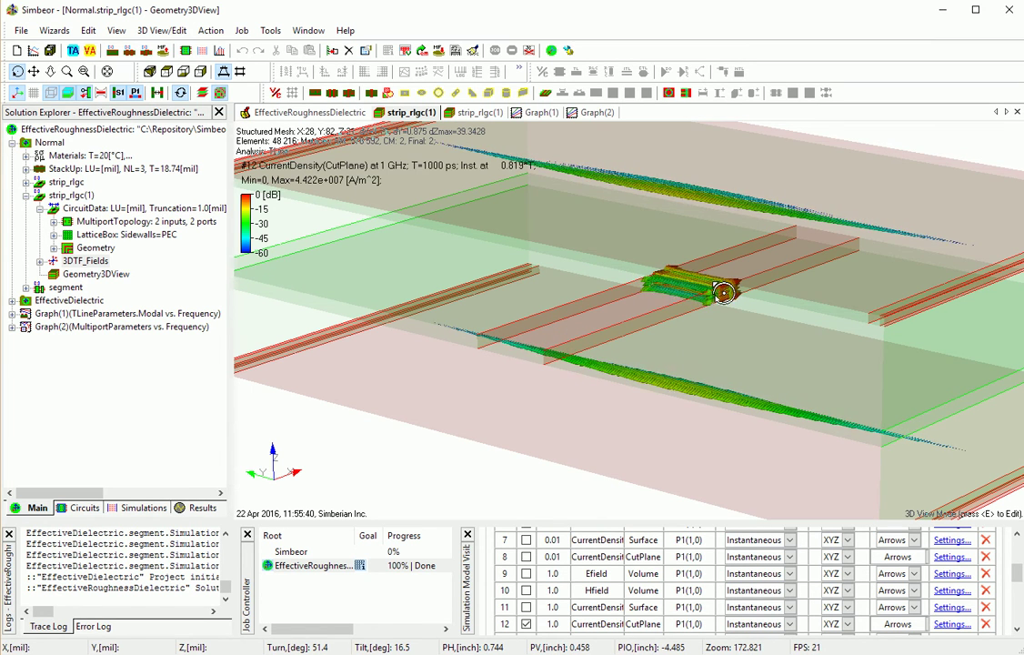
drag(754, 331, 680, 347)
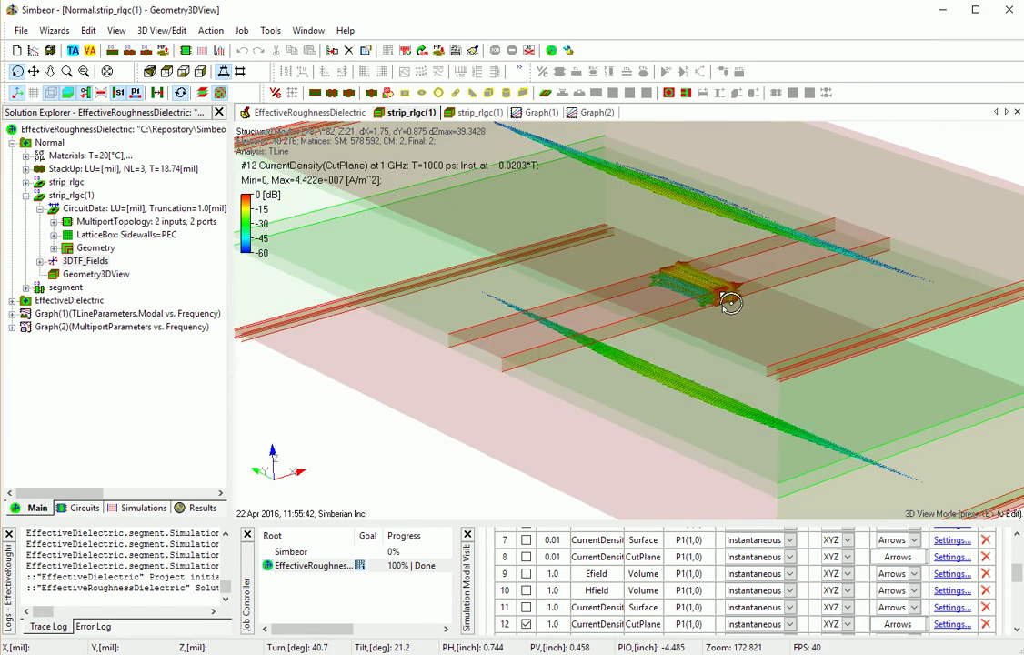
scroll(732, 315, up, 3)
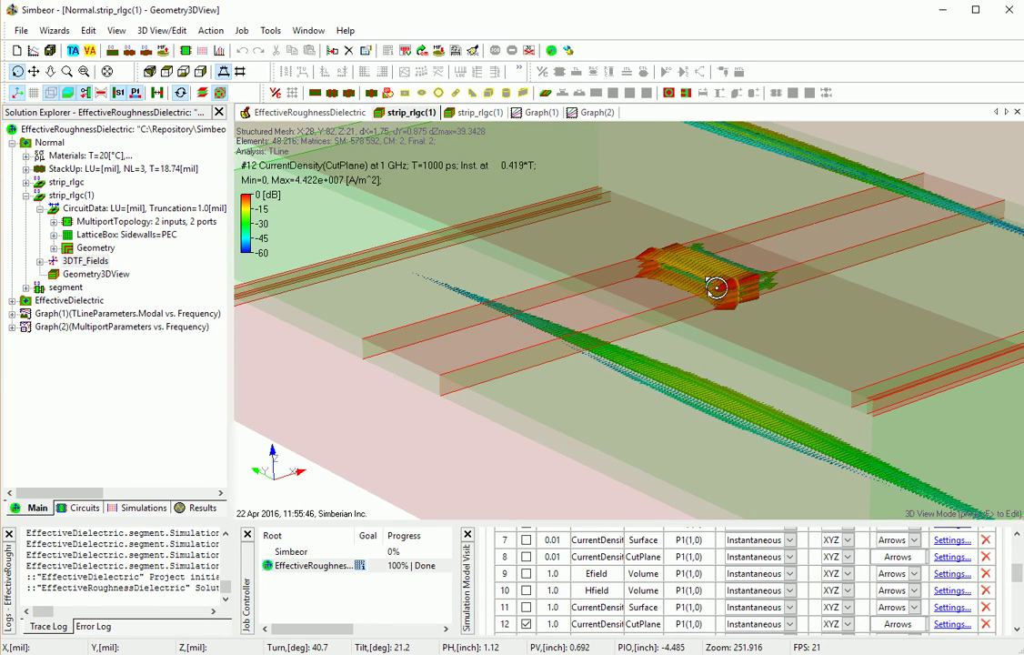
scroll(738, 318, down, 1)
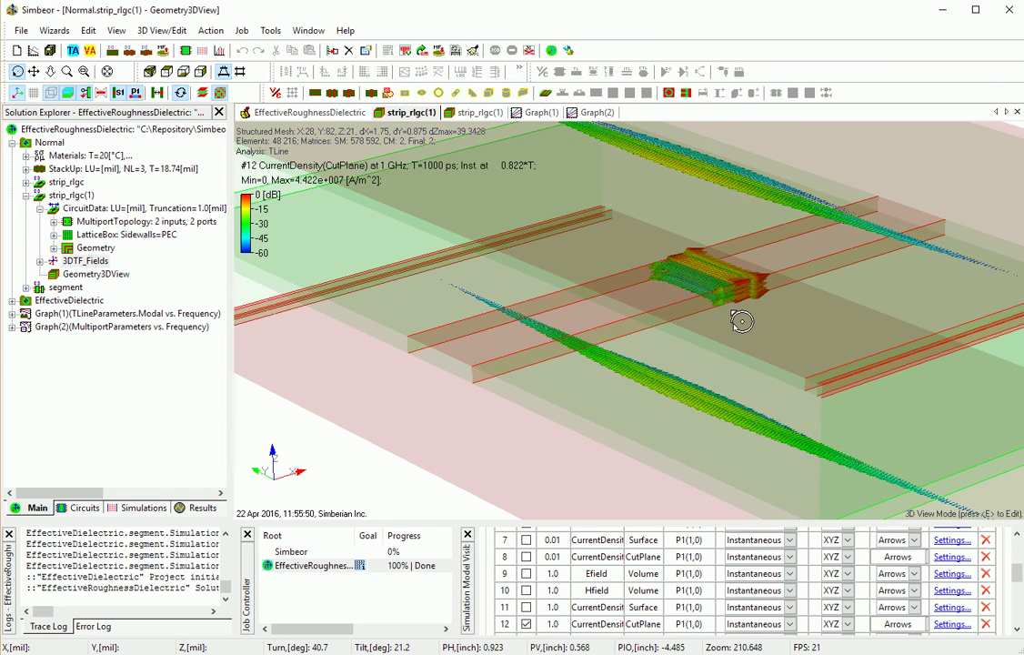
scroll(742, 321, up, 1)
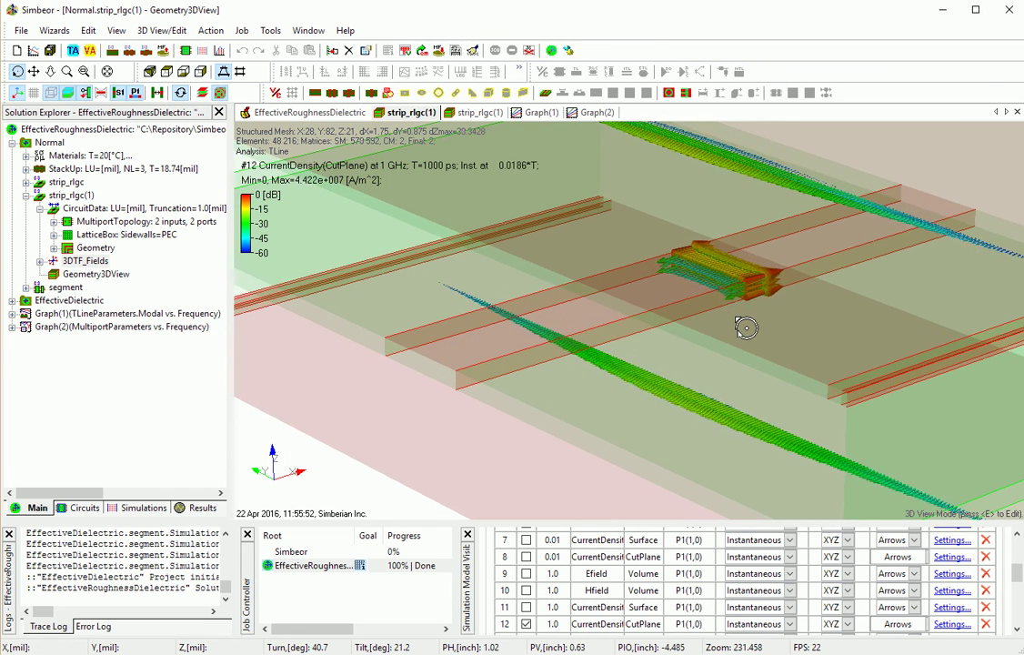
key(t)
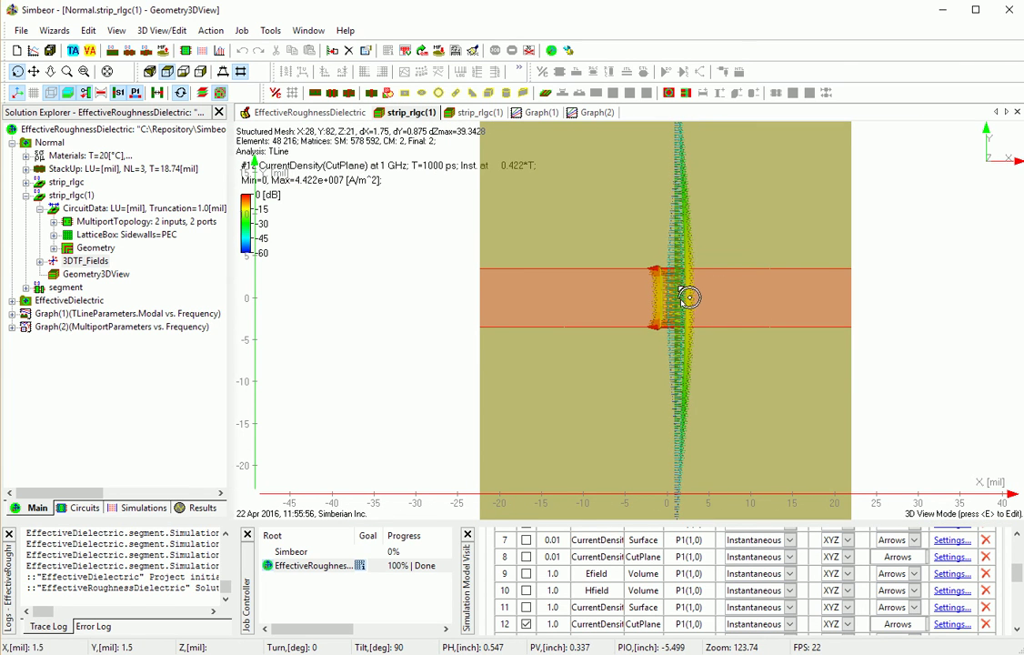
key(i)
scroll(739, 356, up, 3)
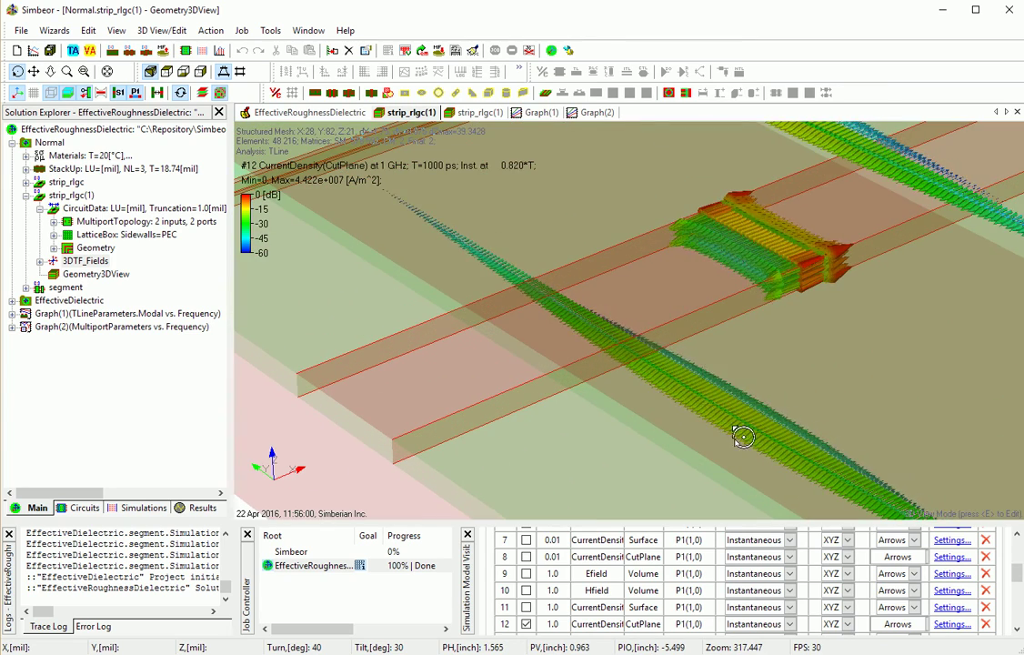
Step: Set the cut-plane current density value scaling to Linear, then scroll the table to rows 11–16
click(950, 624)
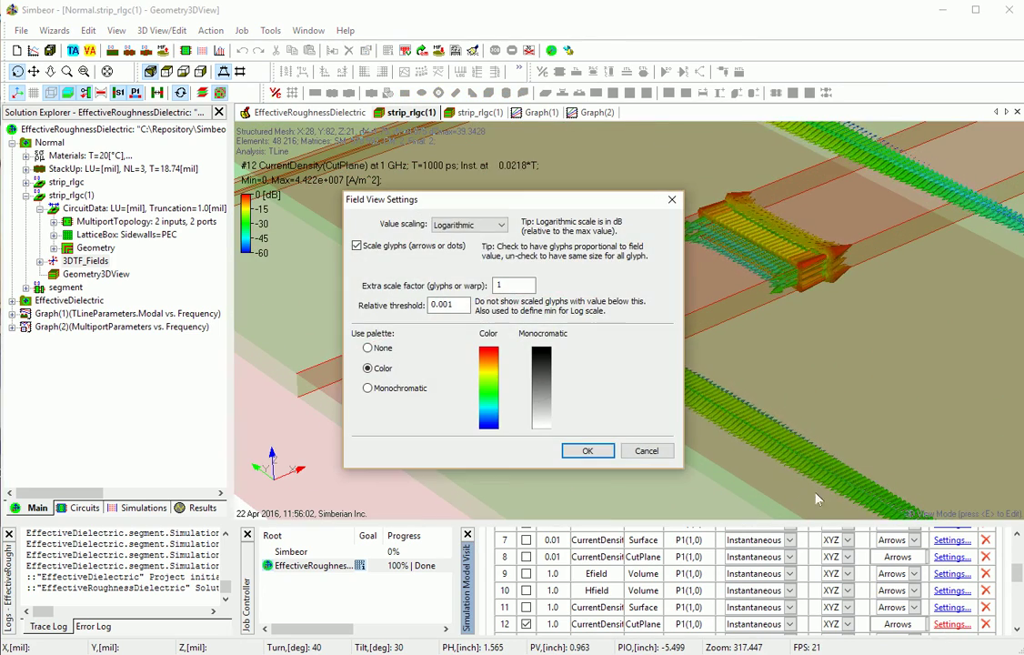
click(468, 224)
click(460, 244)
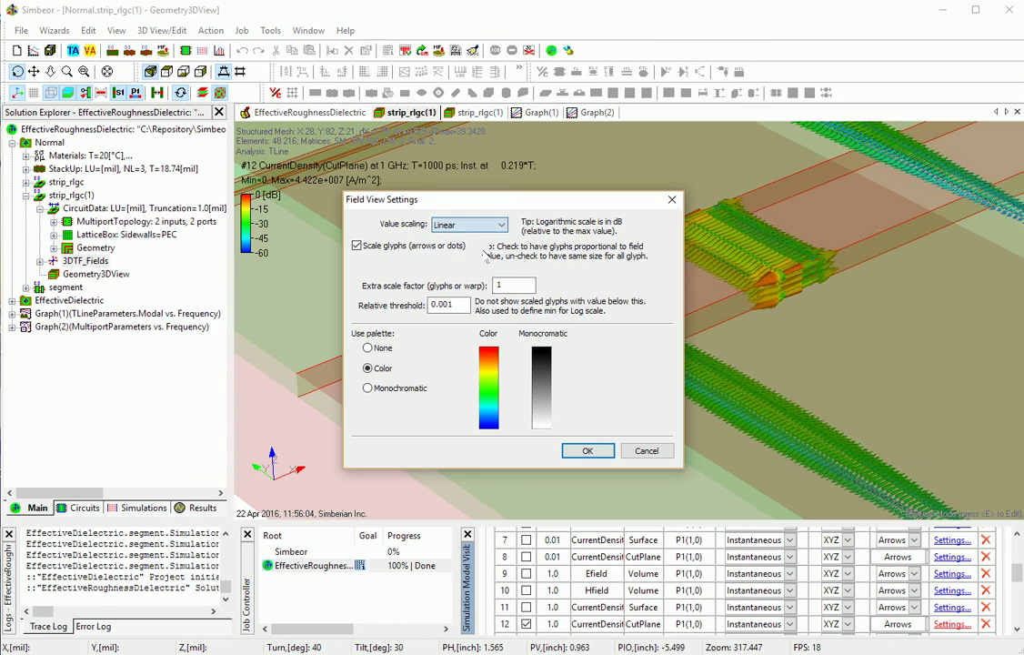
click(587, 451)
scroll(641, 448, down, 1)
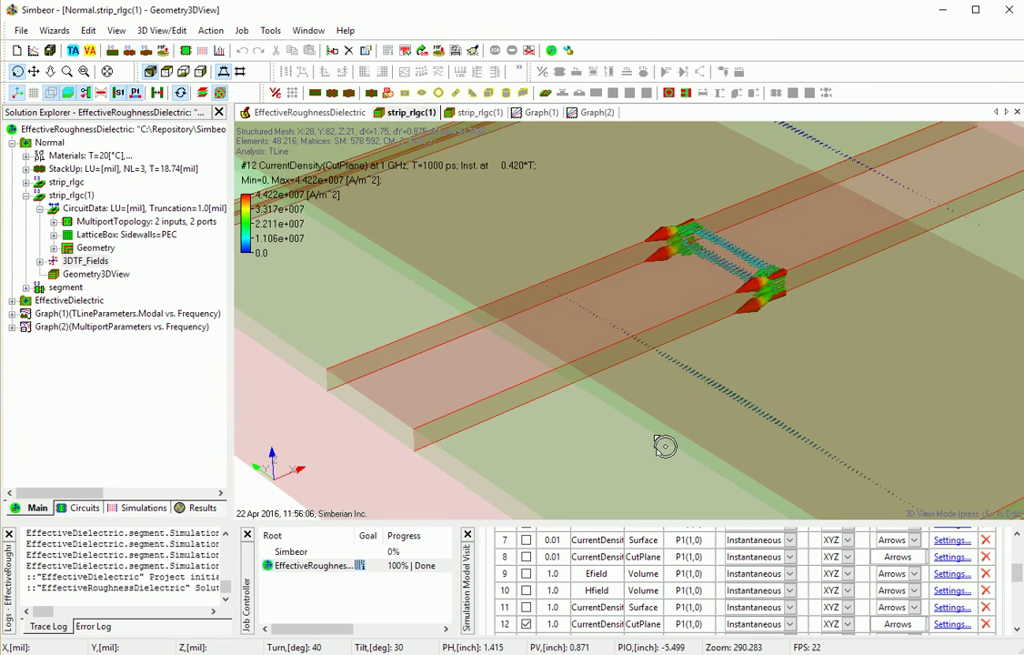
scroll(665, 445, down, 1)
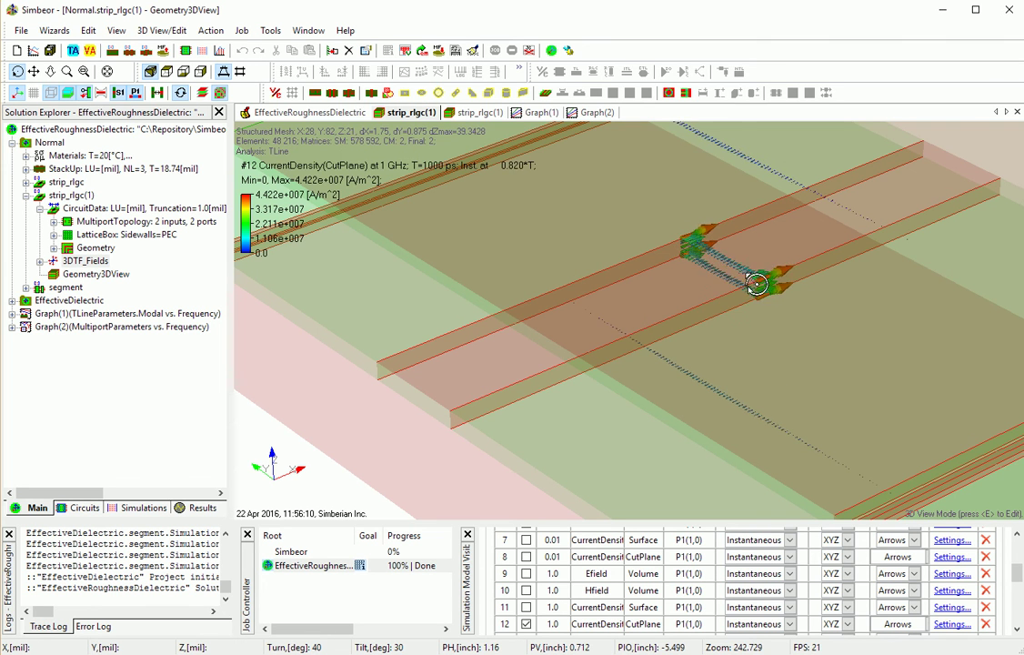
scroll(730, 321, up, 4)
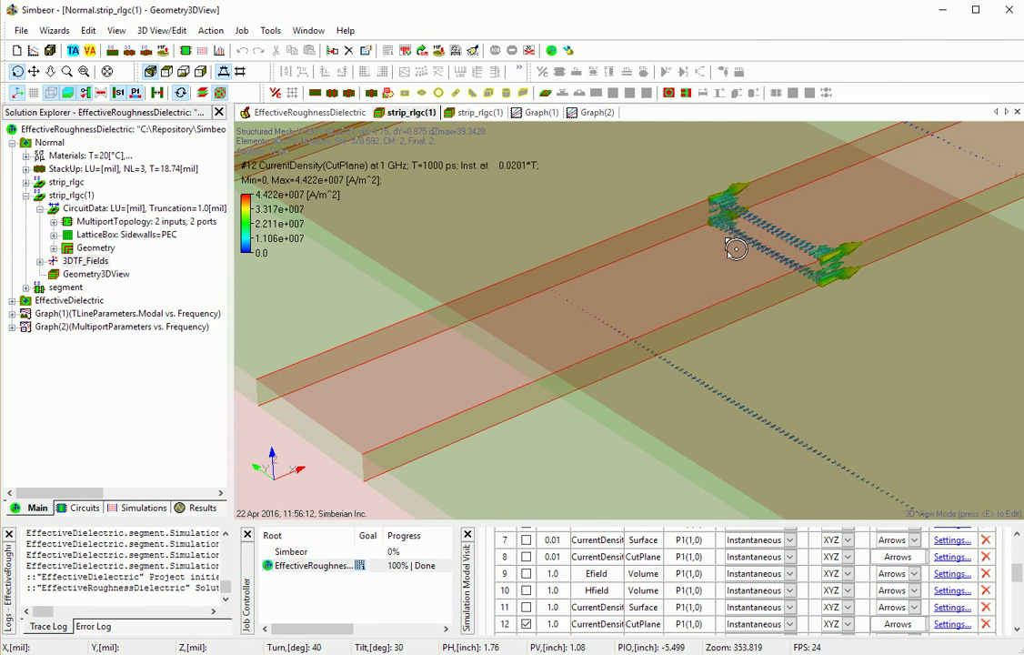
scroll(774, 318, down, 6)
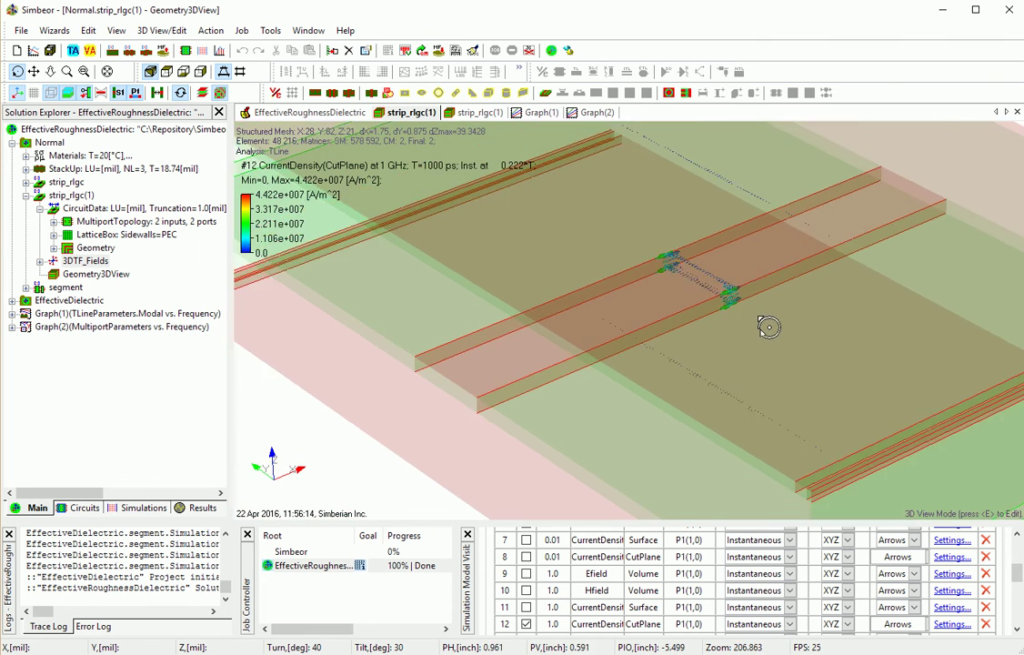
scroll(575, 578, down, 1)
scroll(575, 578, down, 4)
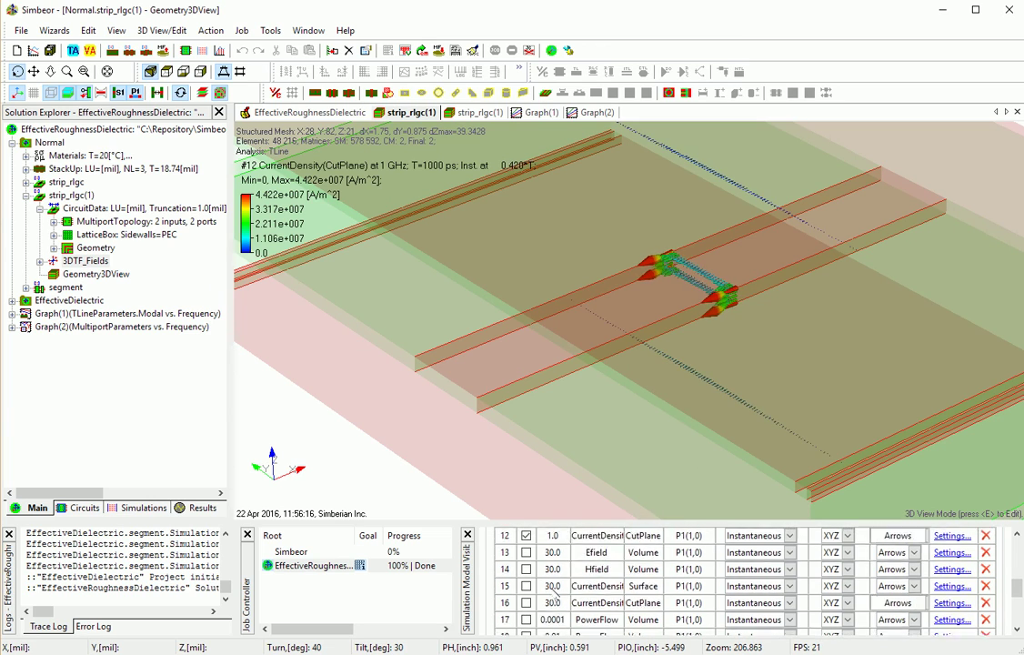
Step: Show the 30 GHz electric-field arrows, then swap them for the 30 GHz magnetic-field arrows
click(526, 578)
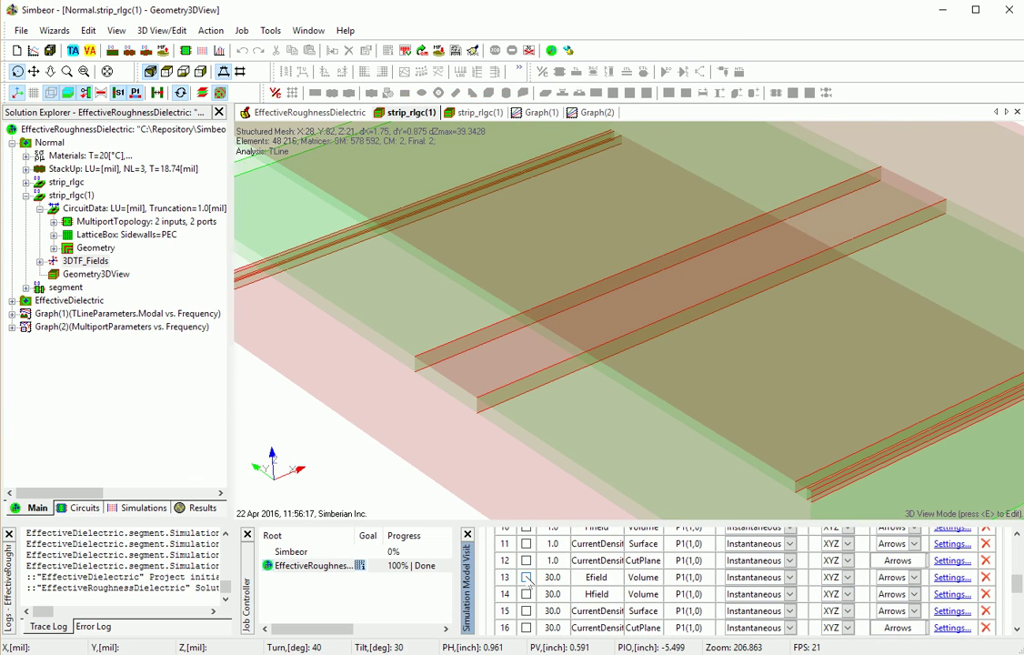
scroll(611, 454, up, 3)
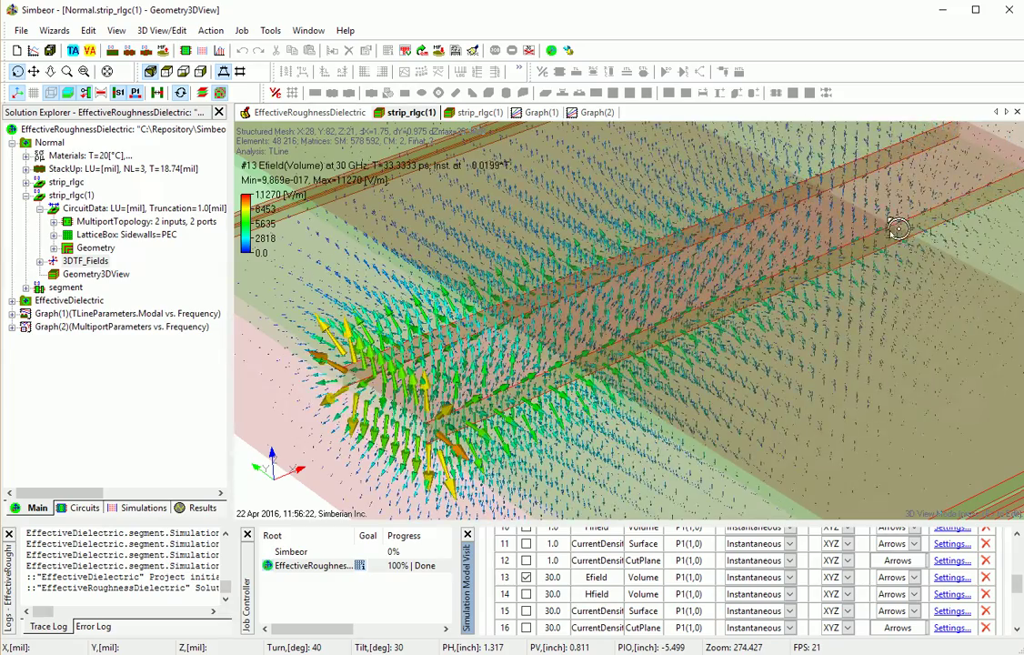
scroll(862, 269, down, 2)
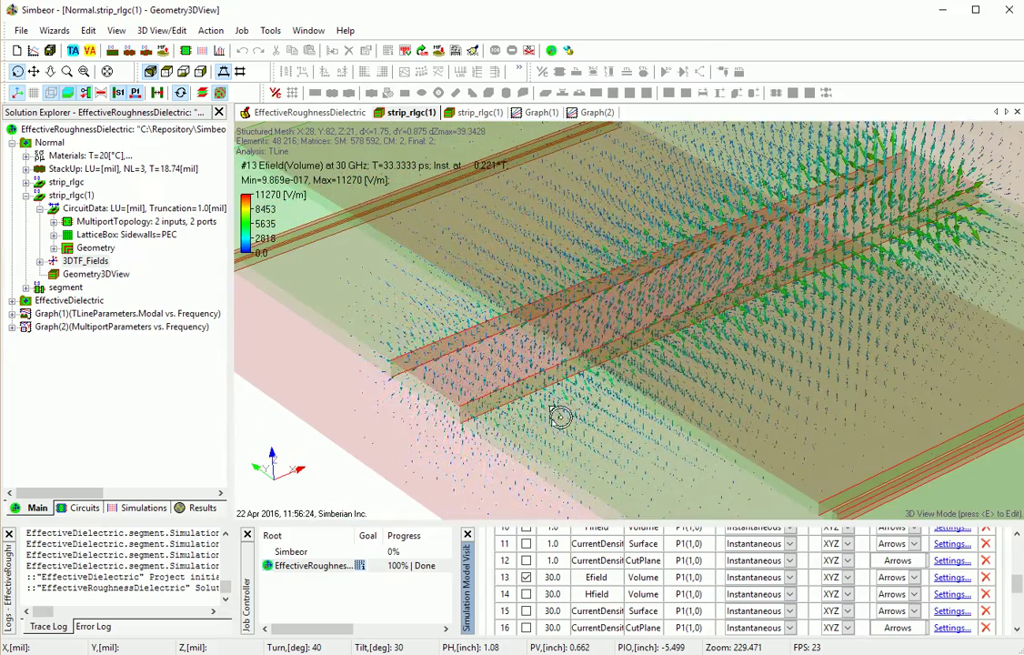
click(526, 594)
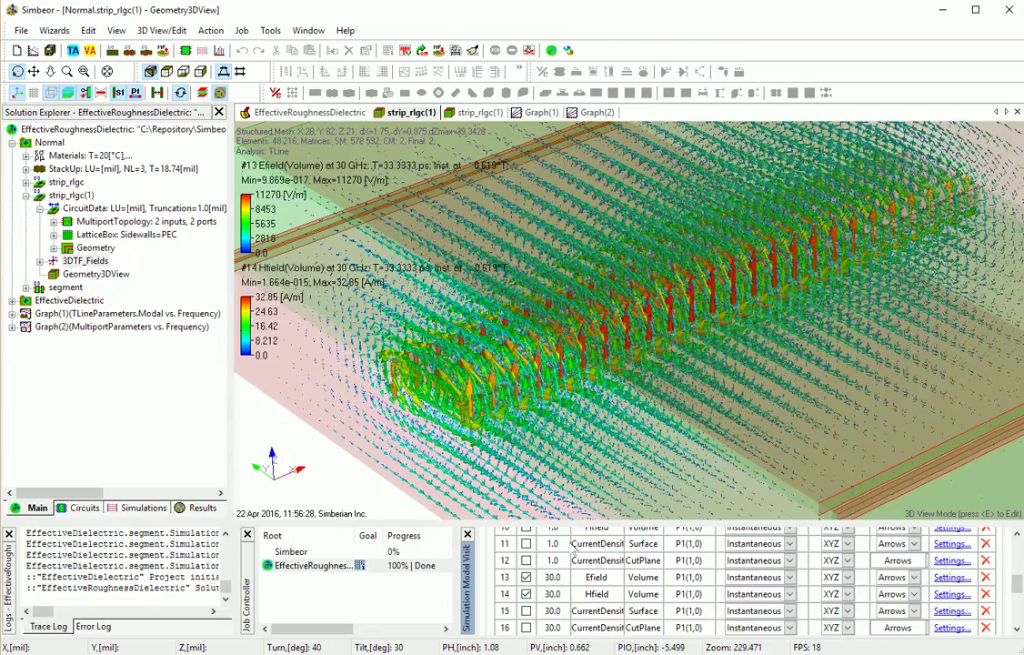
click(525, 576)
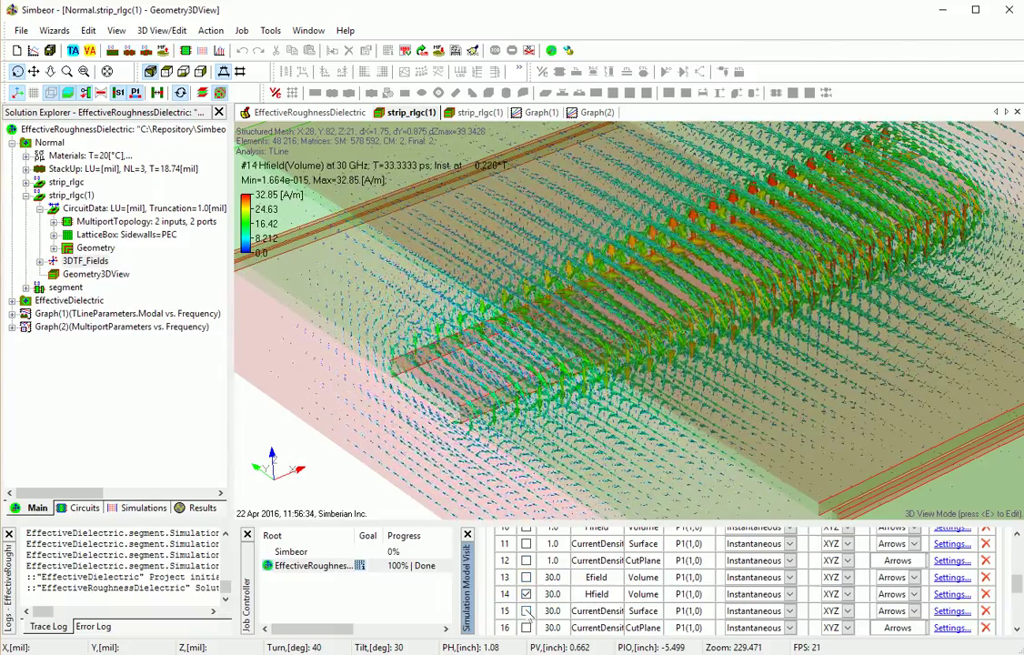
Step: Add the 30 GHz surface current density plot and view the strip cross-section from the side
click(526, 610)
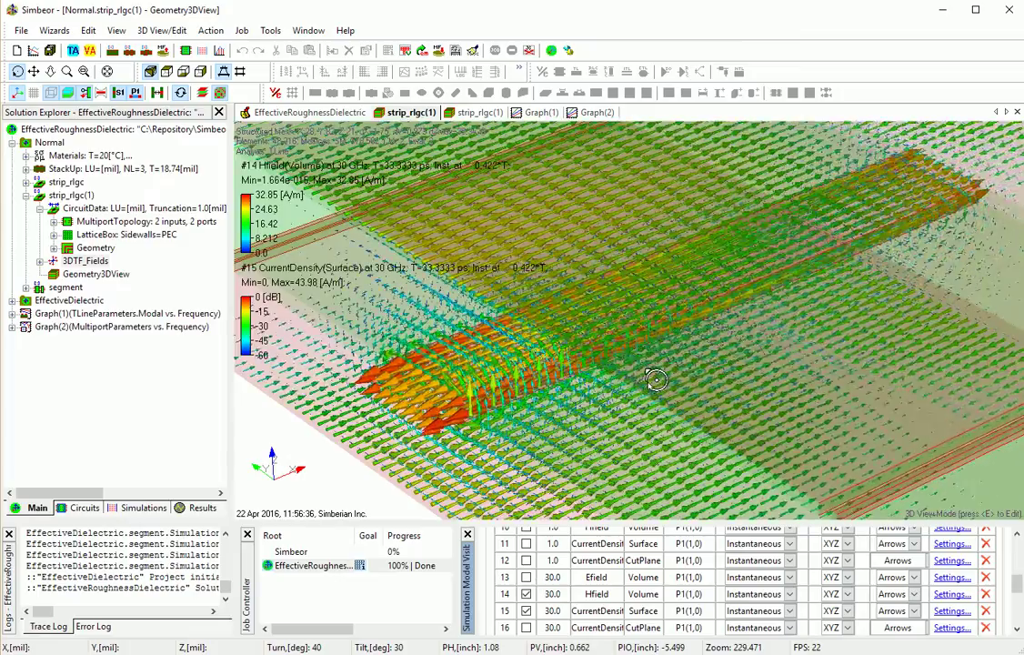
scroll(655, 380, down, 2)
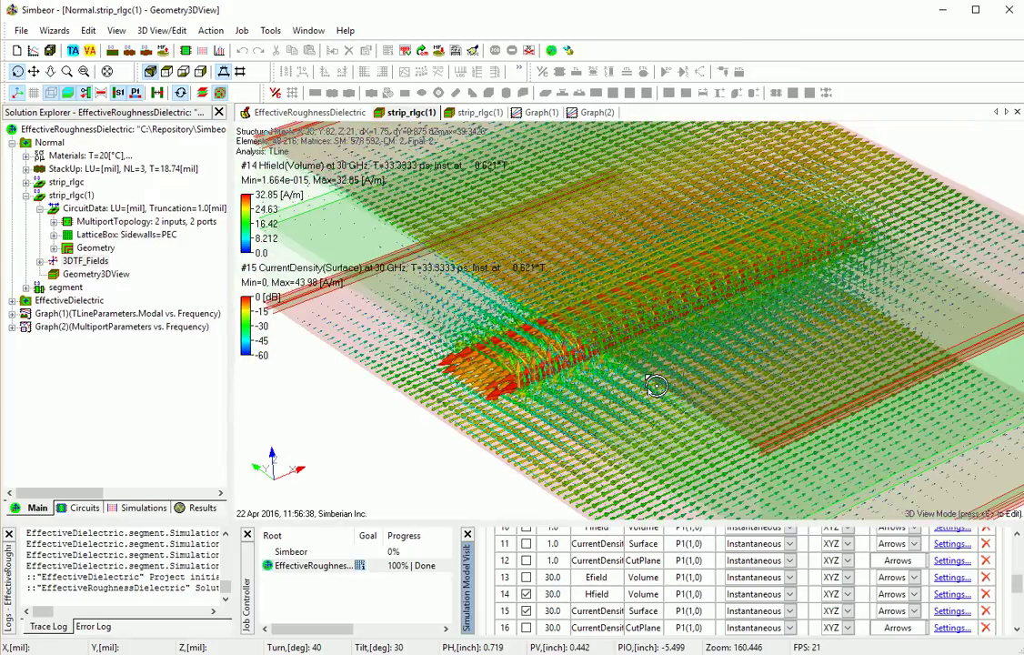
drag(655, 385, 728, 354)
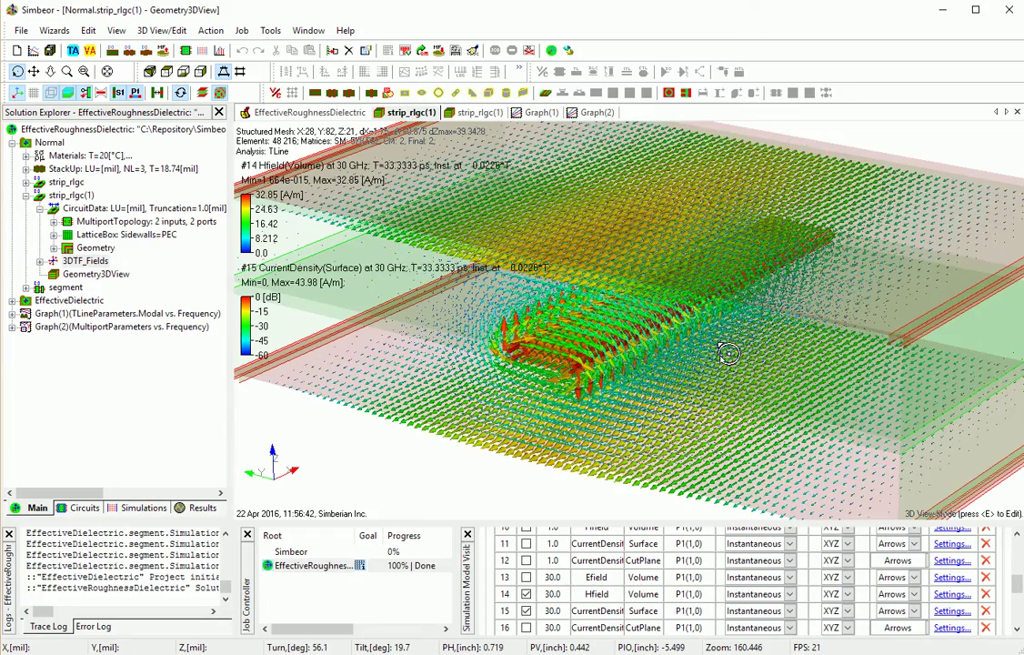
key(f)
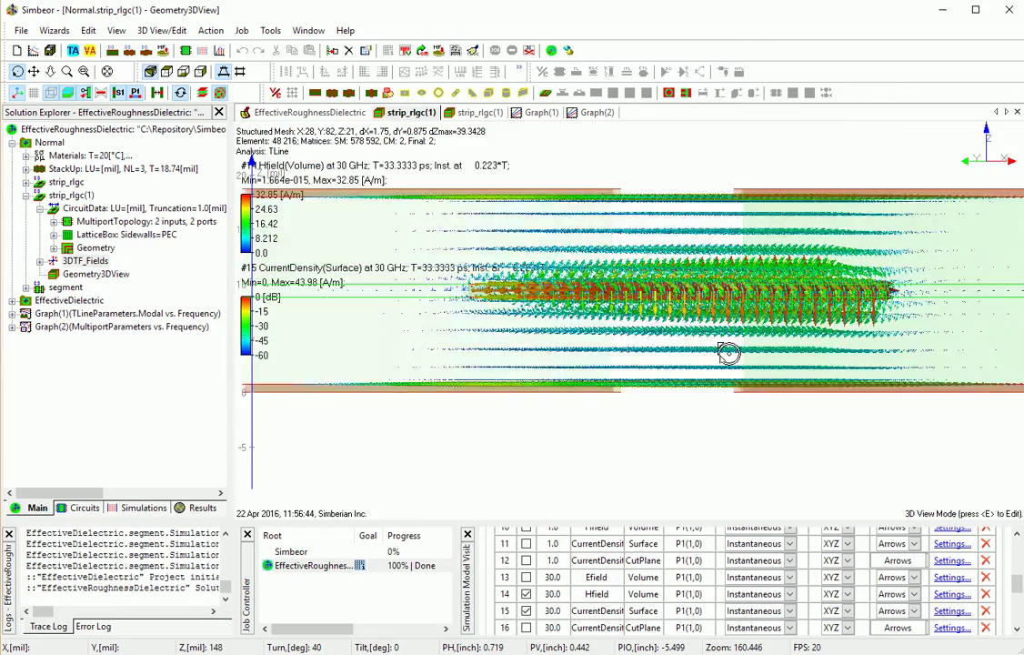
scroll(524, 551, up, 4)
Step: Turn the meshed model outline on, orbit to an oblique view, then turn the mesh back off
click(510, 542)
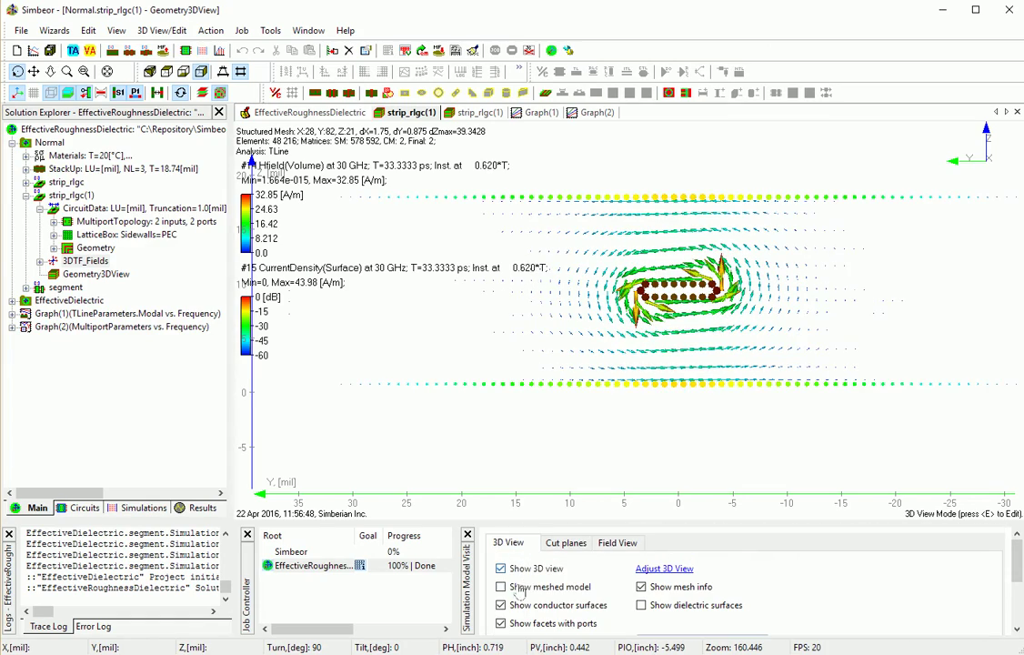
click(501, 586)
scroll(696, 429, up, 3)
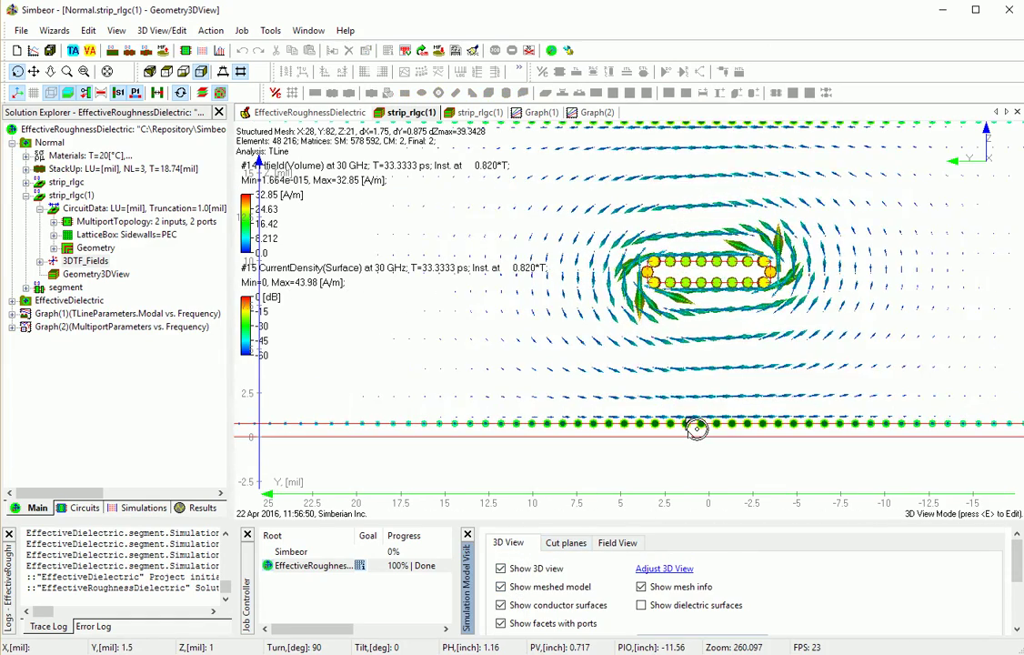
drag(696, 429, 437, 442)
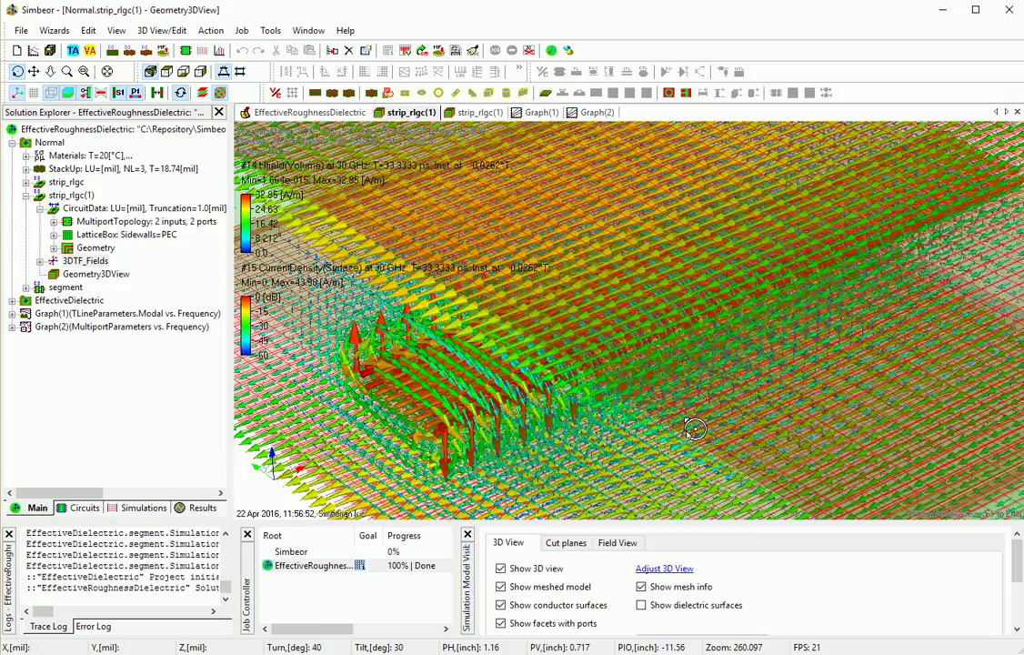
scroll(438, 442, down, 2)
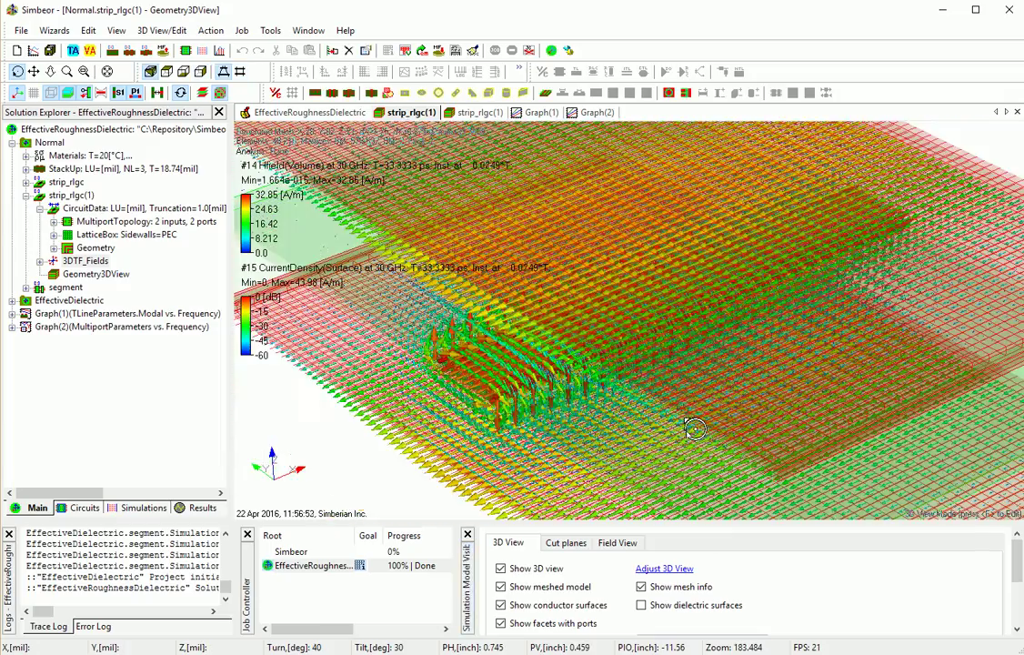
click(509, 586)
click(618, 542)
scroll(745, 582, down, 3)
scroll(746, 582, down, 2)
Step: Leave only the 30 GHz cut-plane current density visible, checking it in top and perspective views
click(525, 613)
click(525, 595)
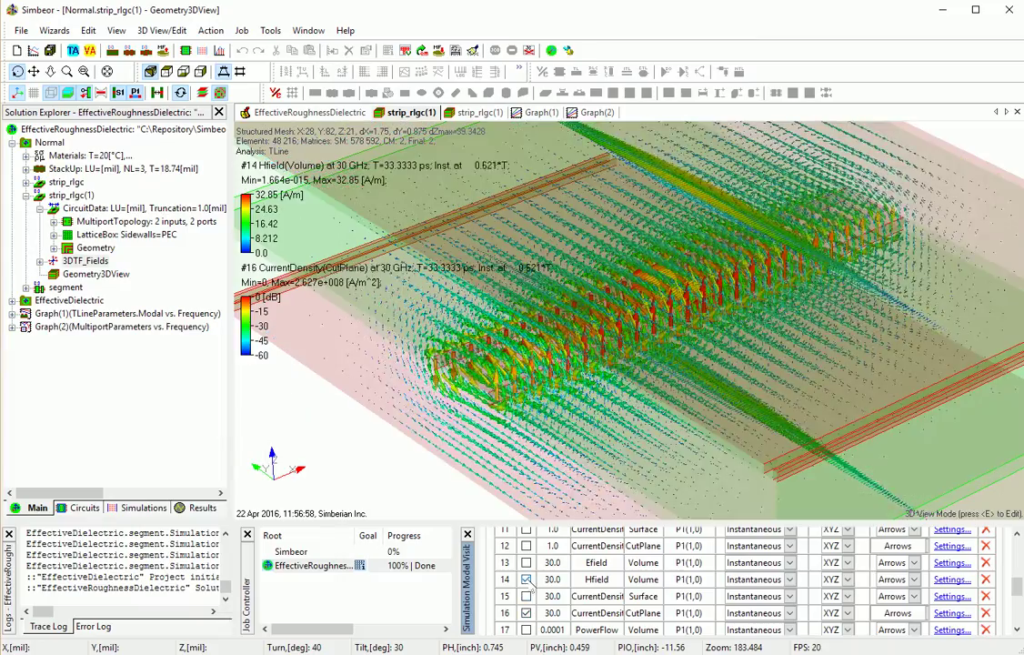
click(525, 579)
click(525, 596)
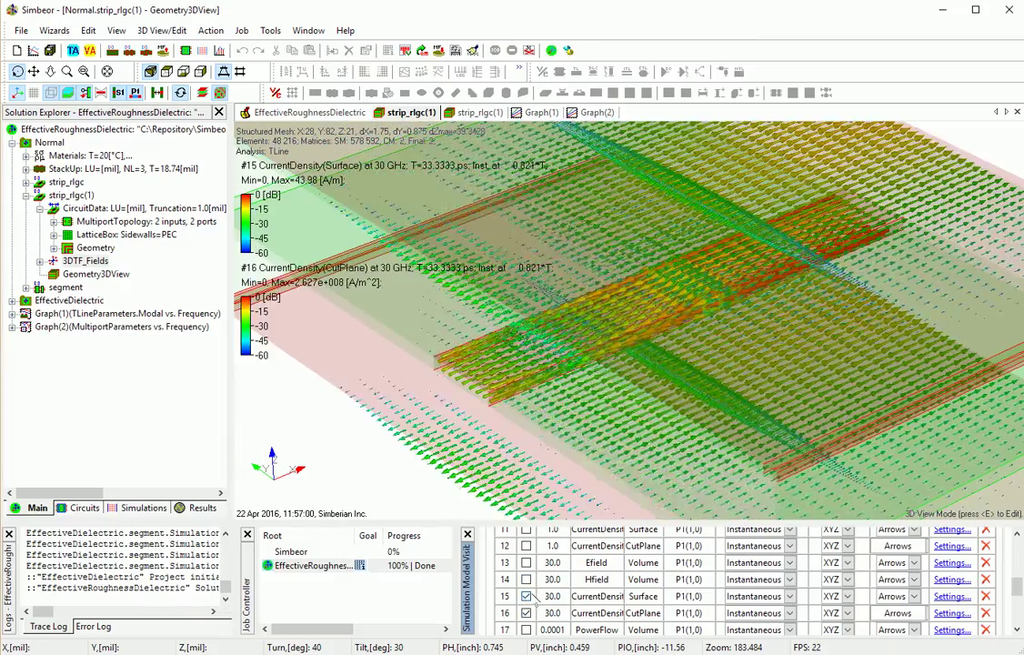
drag(683, 376, 713, 309)
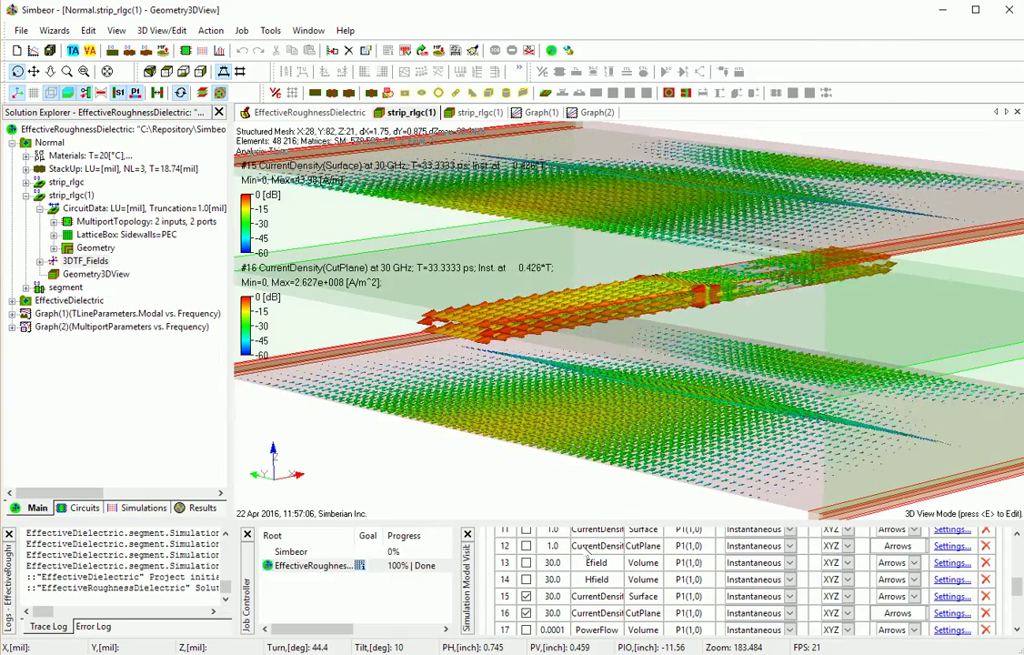
click(525, 597)
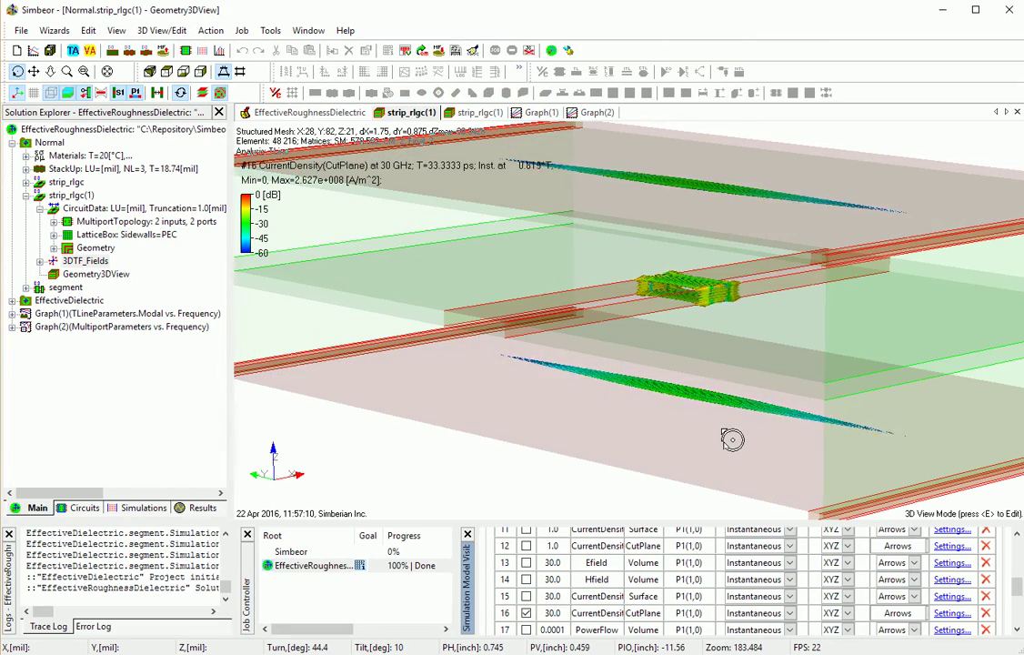
mouse_move(731, 433)
mouse_down()
mouse_move(797, 391)
mouse_move(716, 430)
mouse_up()
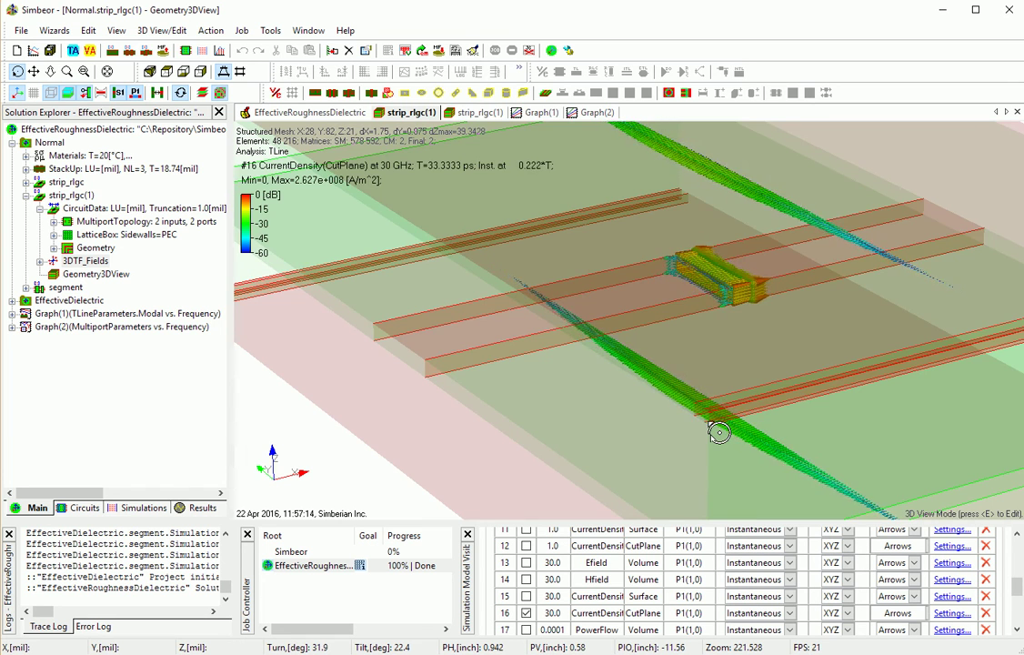
key(t)
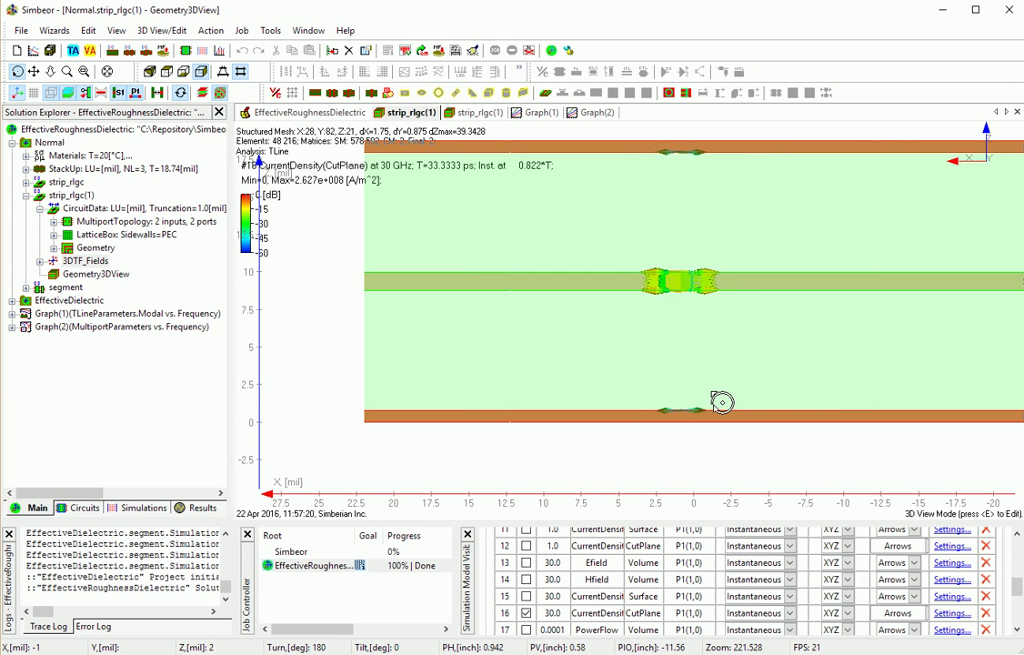
key(i)
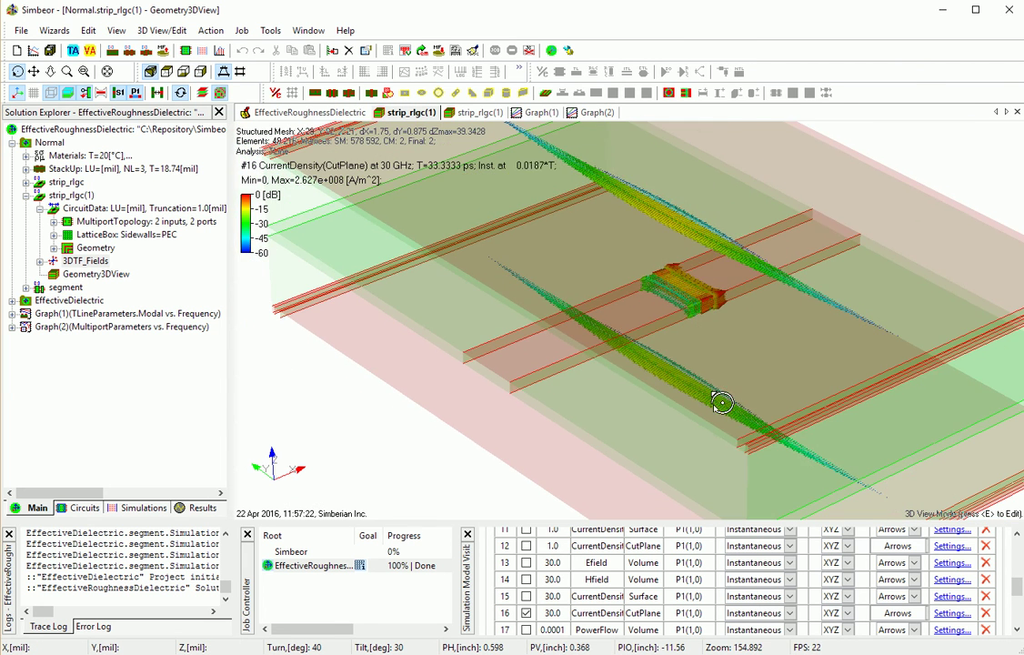
scroll(636, 582, down, 3)
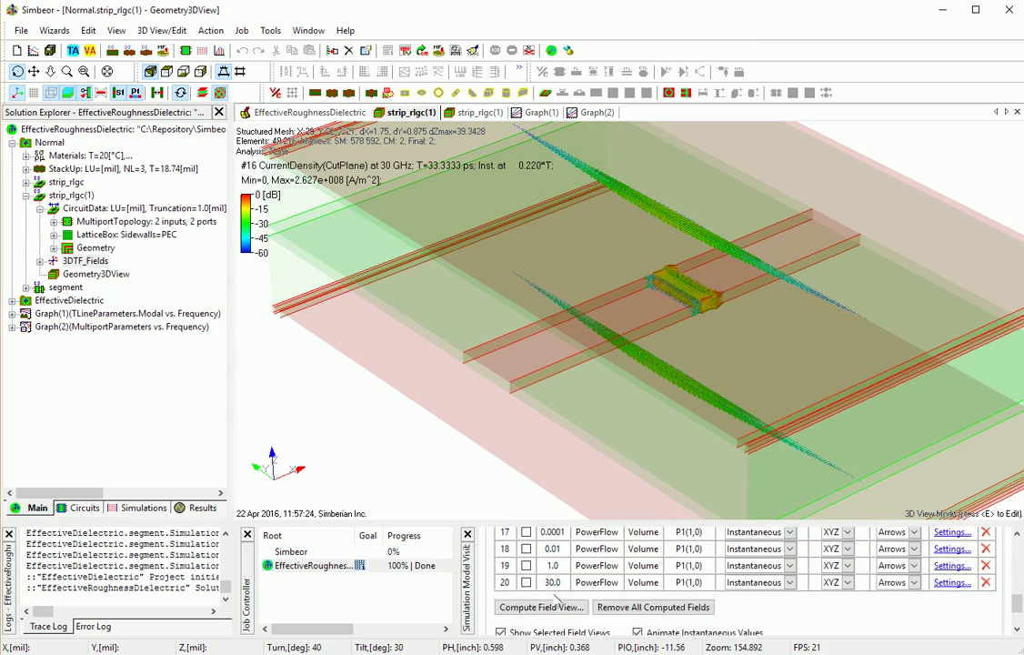
Step: Show the 0.0001 GHz power-flow arrows and inspect them from the top and in perspective
click(526, 566)
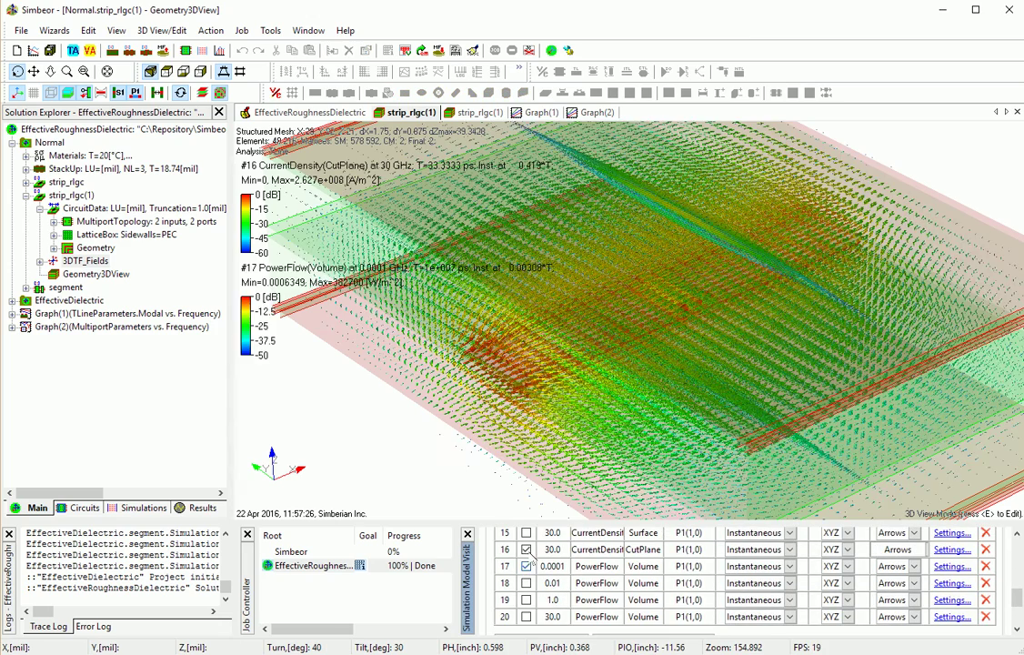
scroll(719, 363, down, 2)
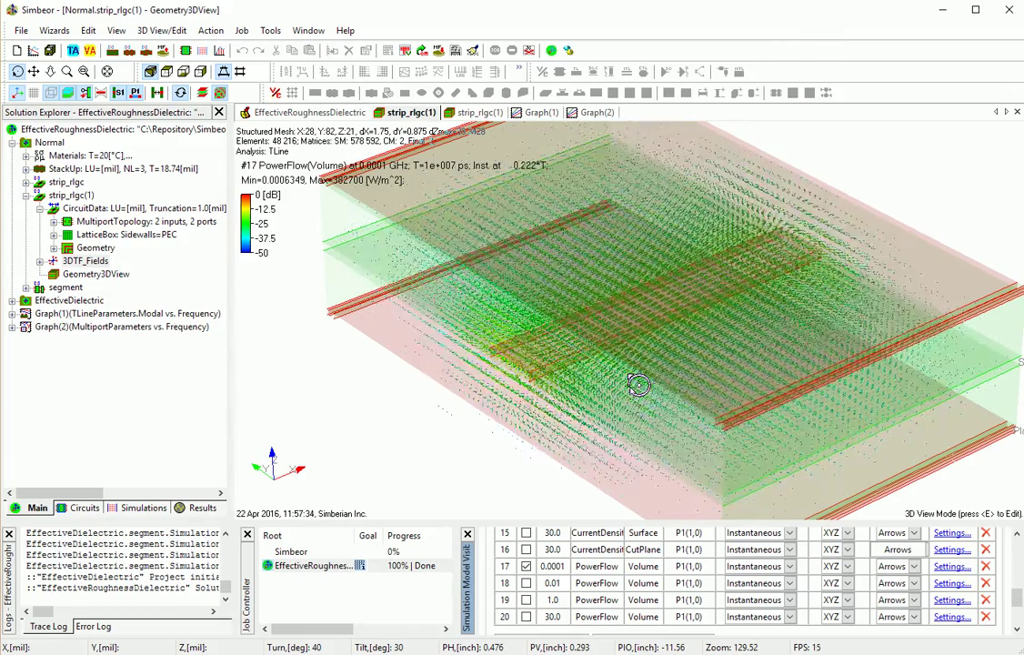
key(z)
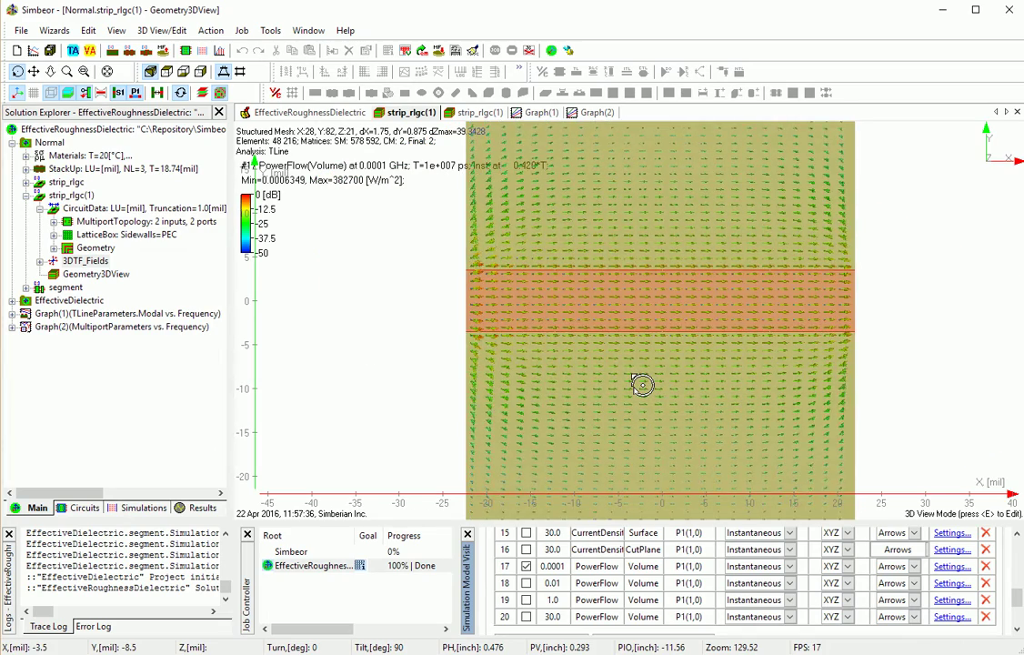
scroll(642, 385, down, 2)
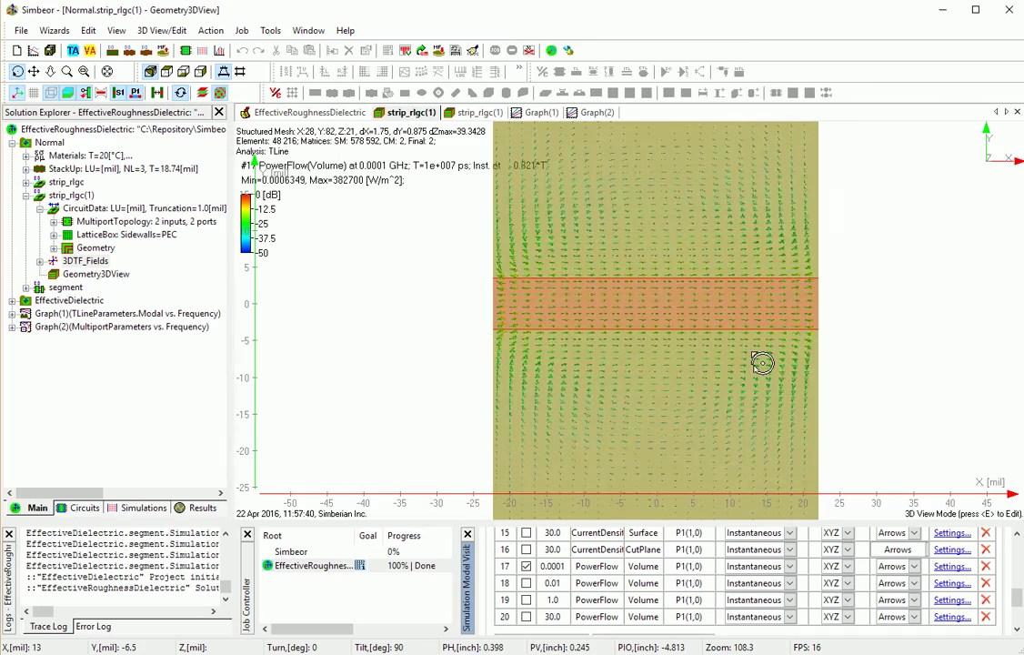
key(i)
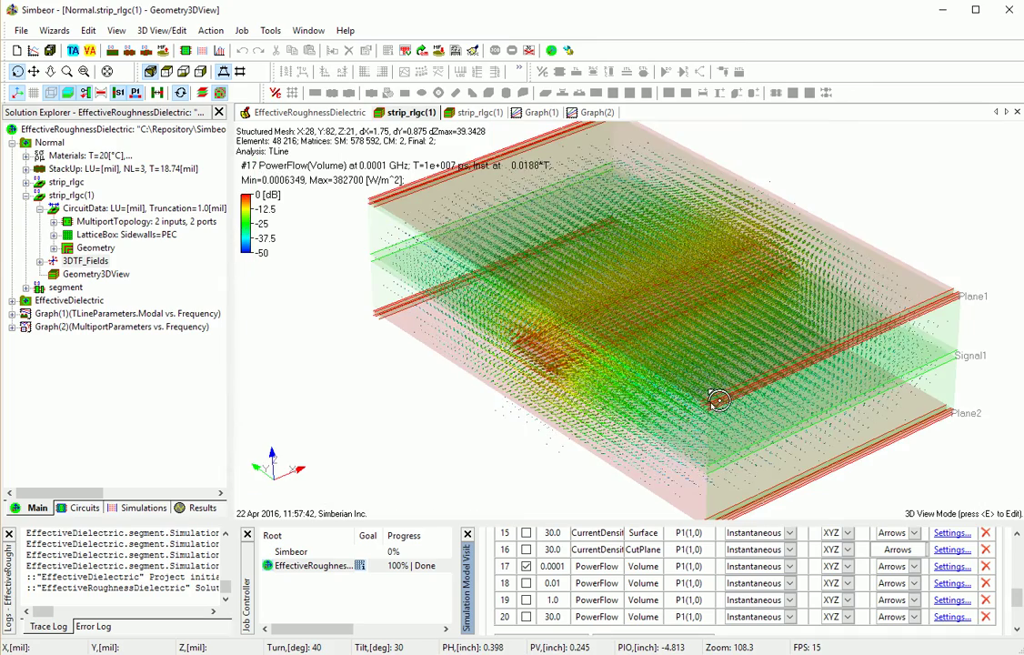
drag(718, 400, 844, 419)
scroll(843, 420, down, 1)
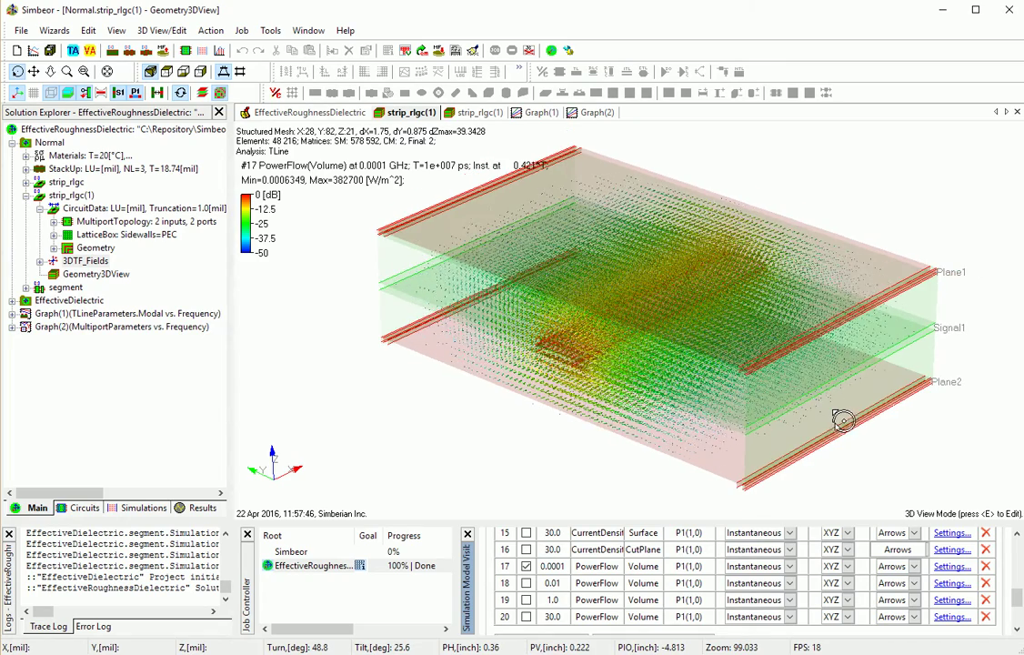
drag(750, 412, 766, 395)
scroll(762, 393, up, 5)
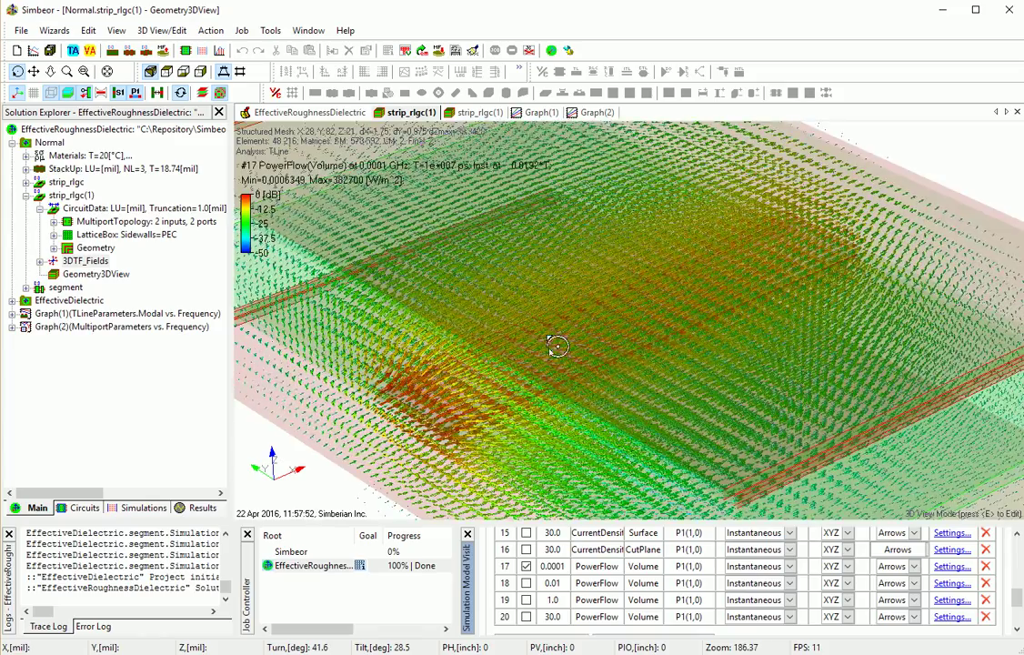
scroll(585, 448, down, 1)
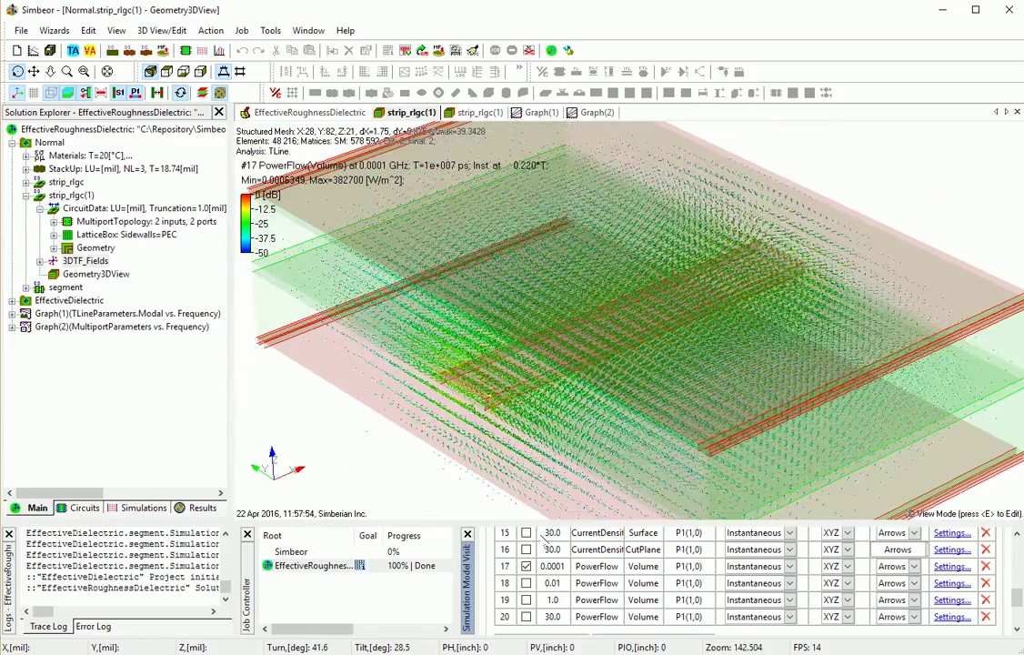
Step: Display the 0.01 GHz power-flow arrows, rotate to inspect them, then switch to 1 GHz power flow
click(526, 583)
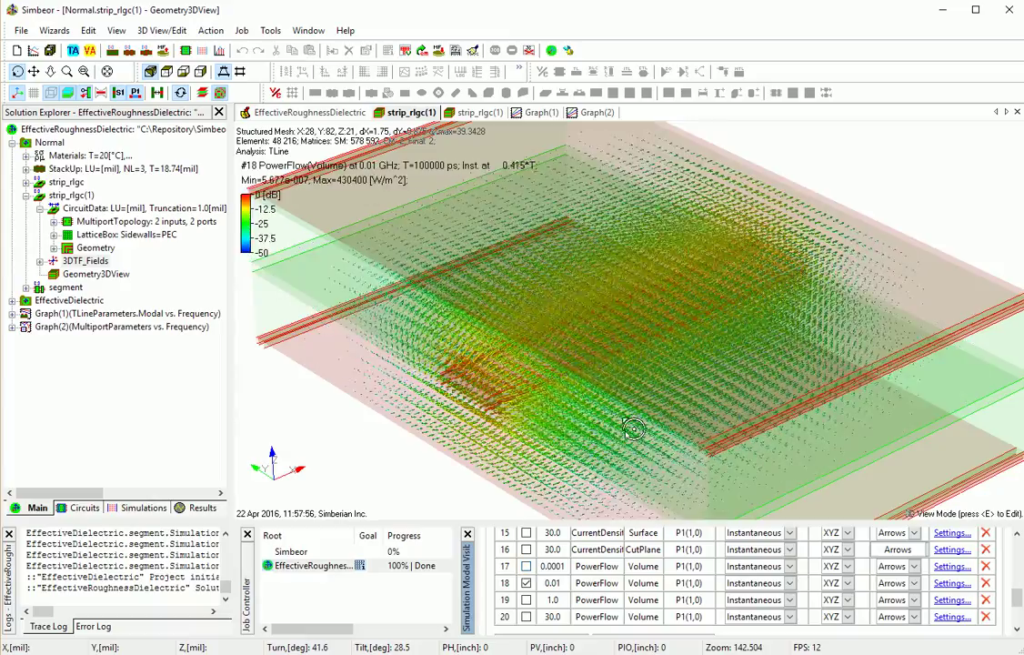
scroll(626, 424, up, 2)
drag(625, 424, 653, 409)
scroll(653, 409, up, 2)
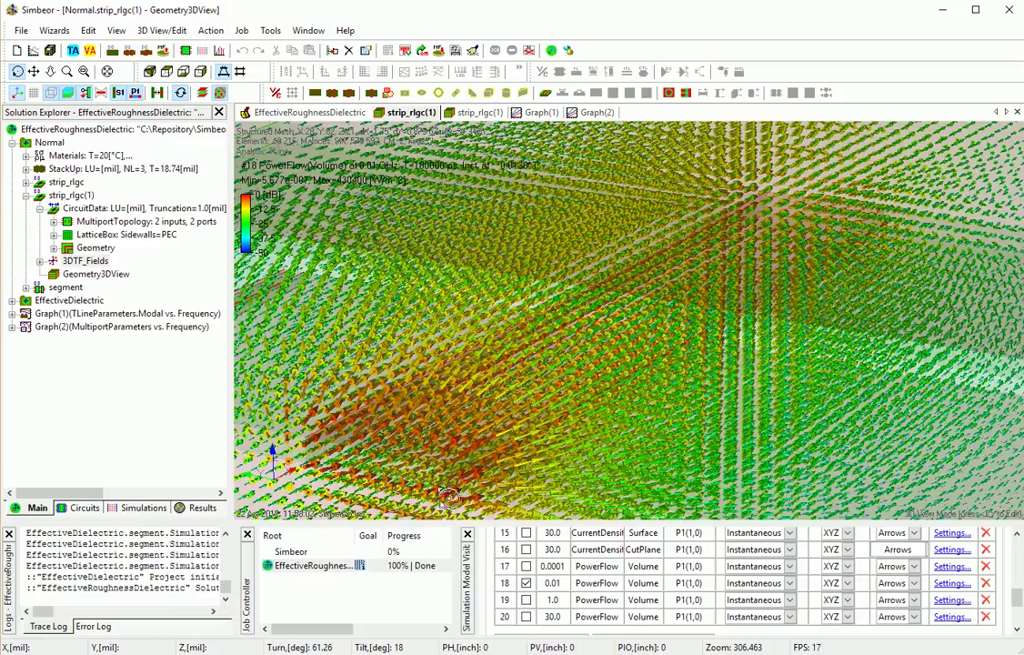
scroll(491, 482, down, 2)
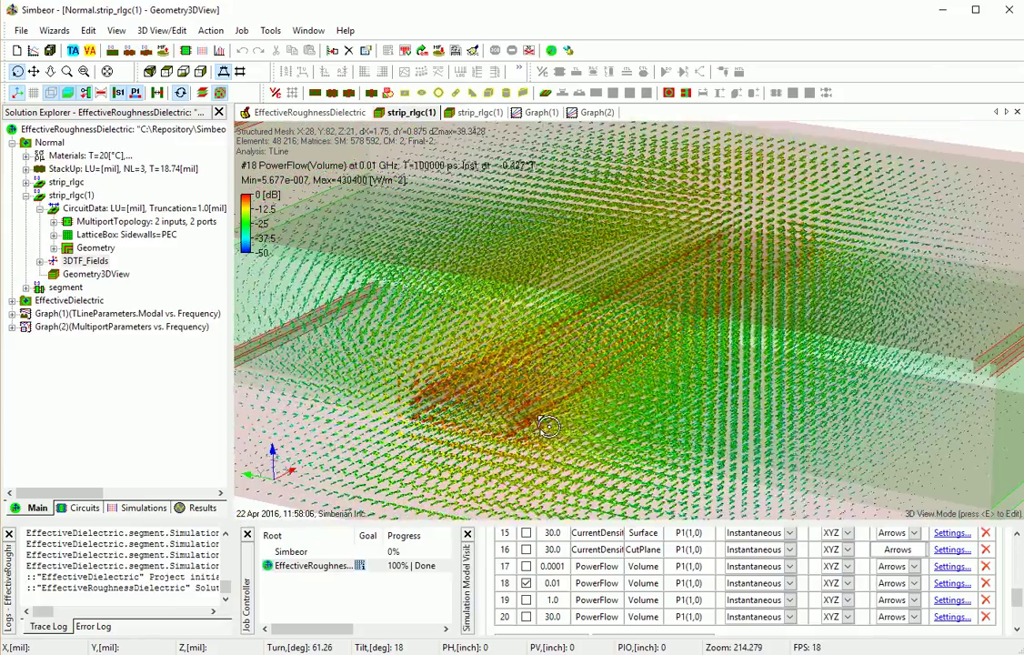
scroll(547, 427, down, 1)
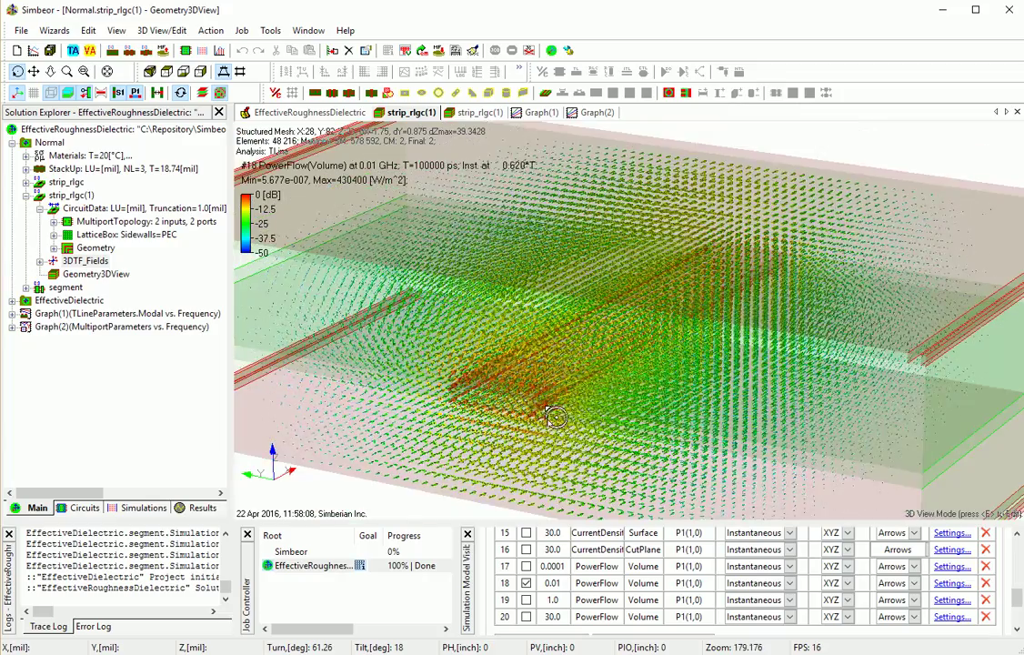
drag(554, 416, 497, 424)
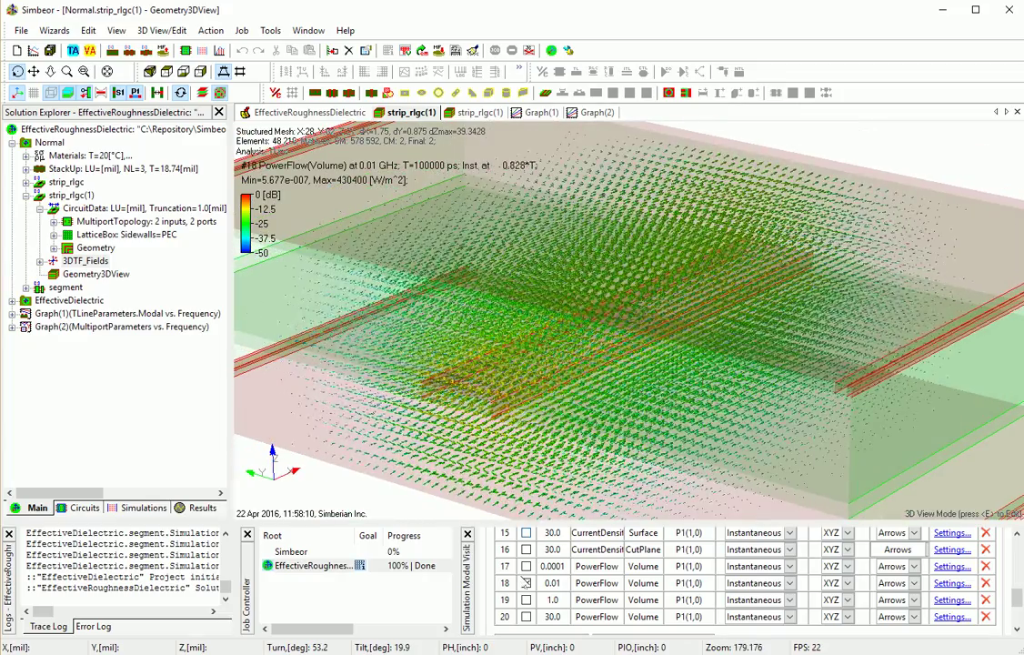
click(526, 600)
click(526, 583)
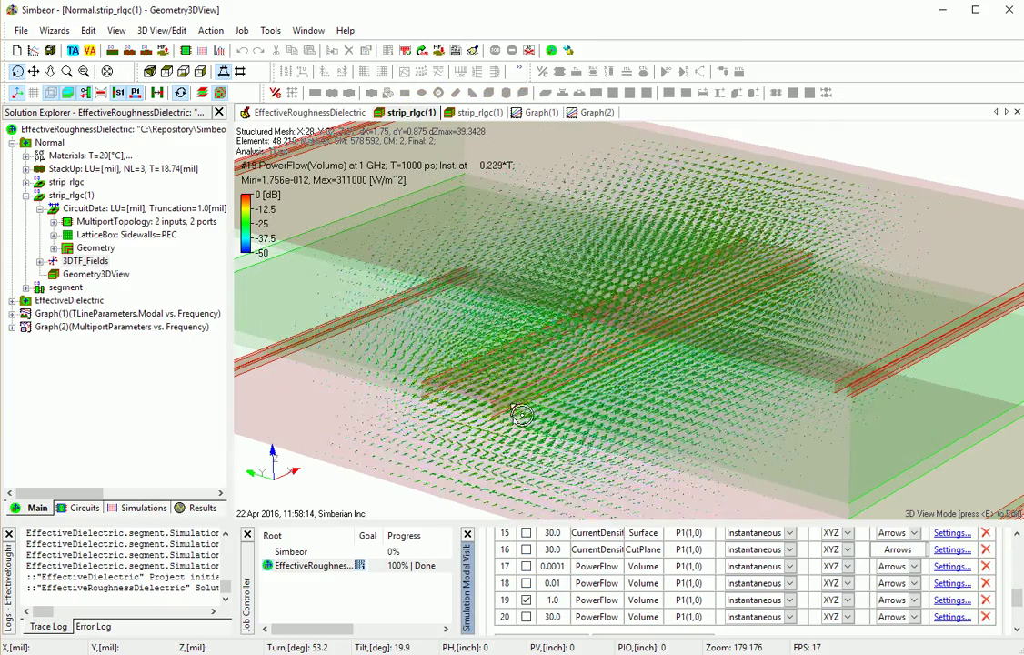
scroll(585, 389, down, 3)
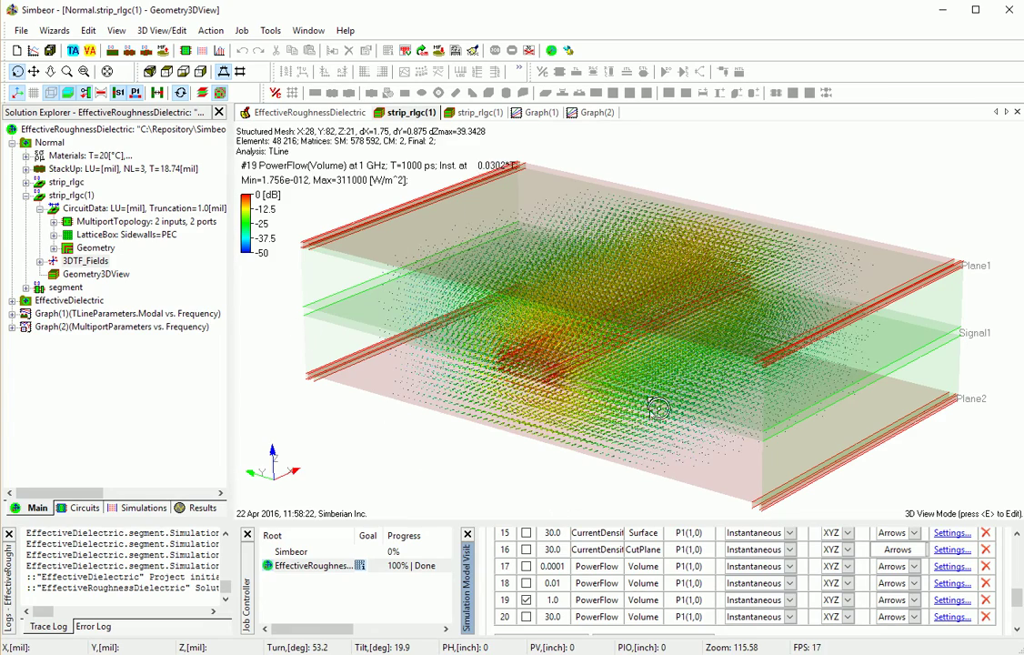
scroll(641, 425, up, 3)
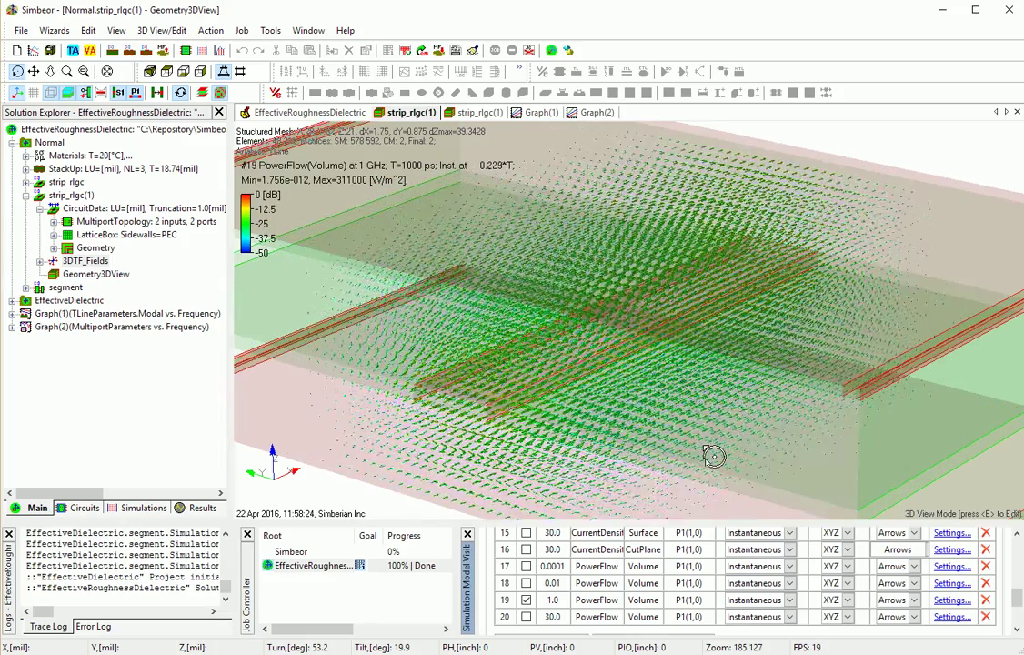
scroll(713, 456, down, 1)
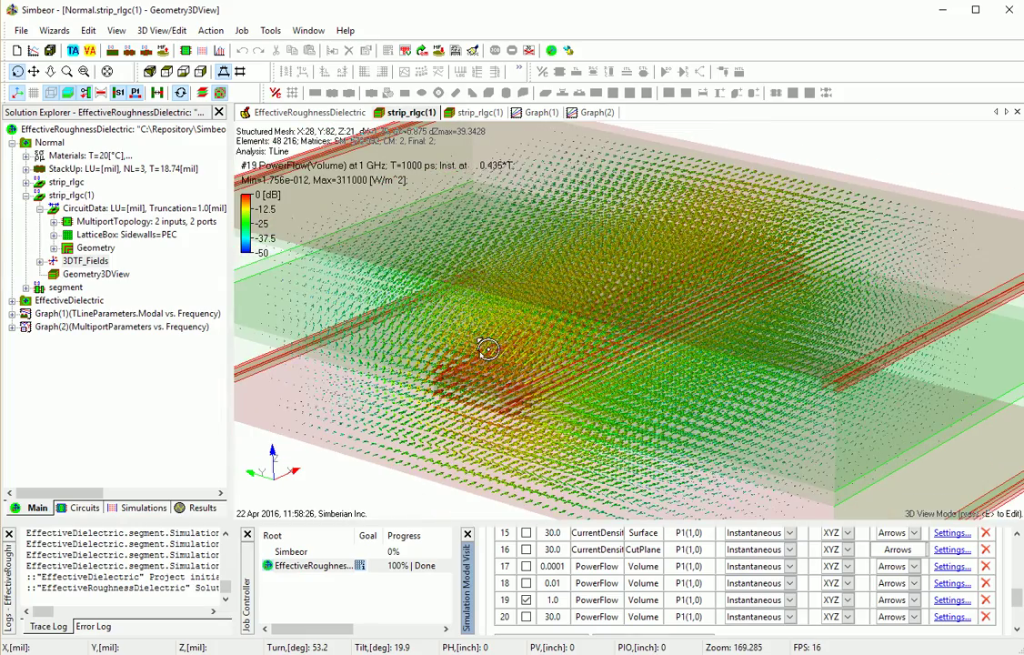
Step: Show the 30.0 GHz PowerFlow arrows (row 20) and hide the 1 GHz plot (row 19)
click(526, 617)
click(526, 599)
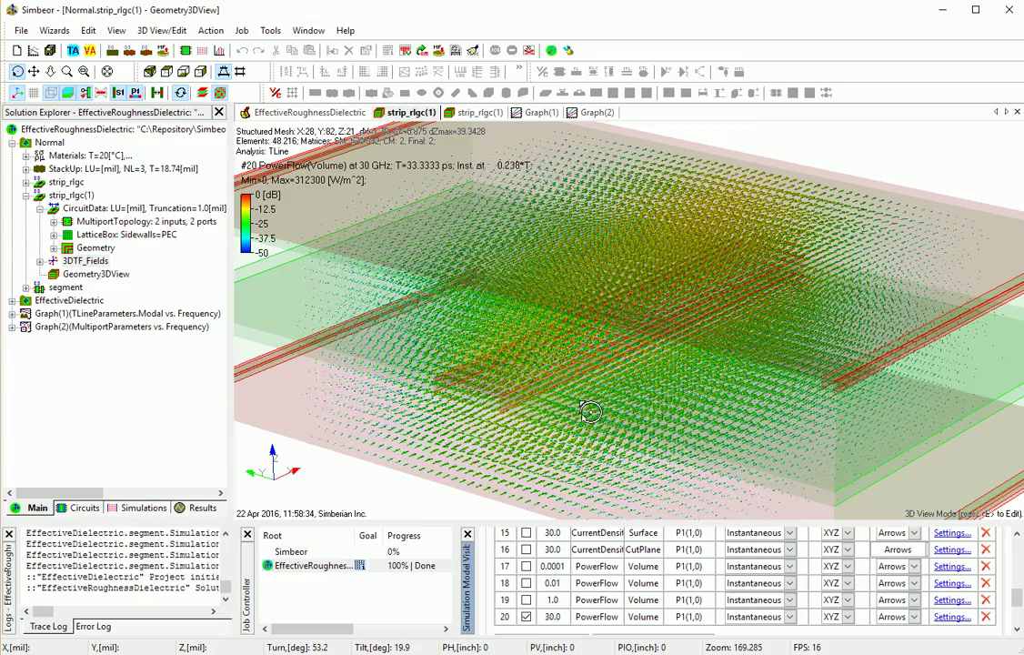
scroll(592, 440, down, 2)
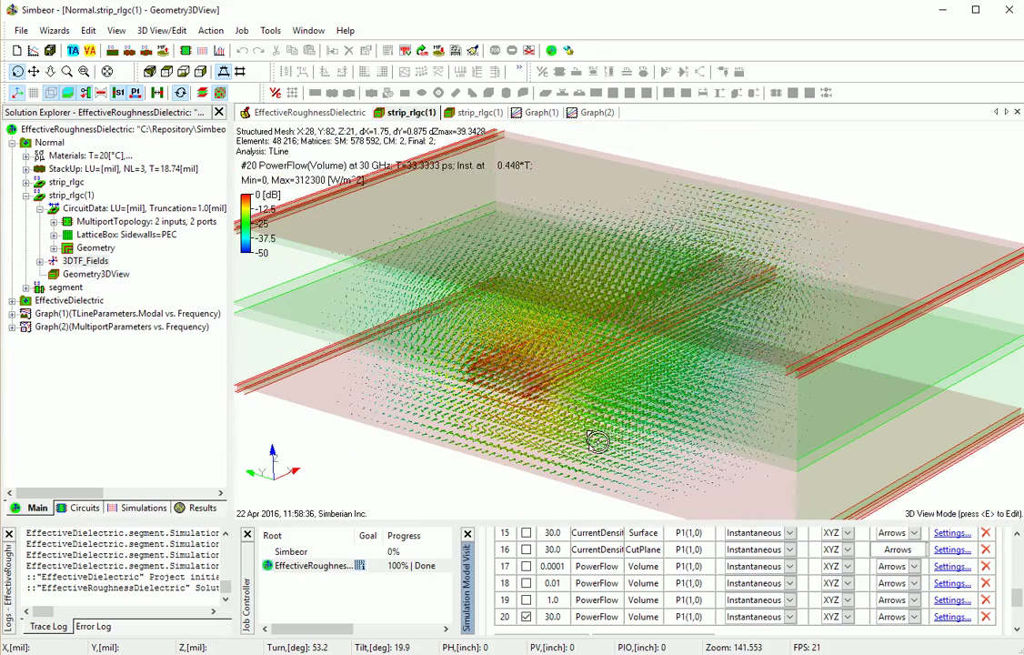